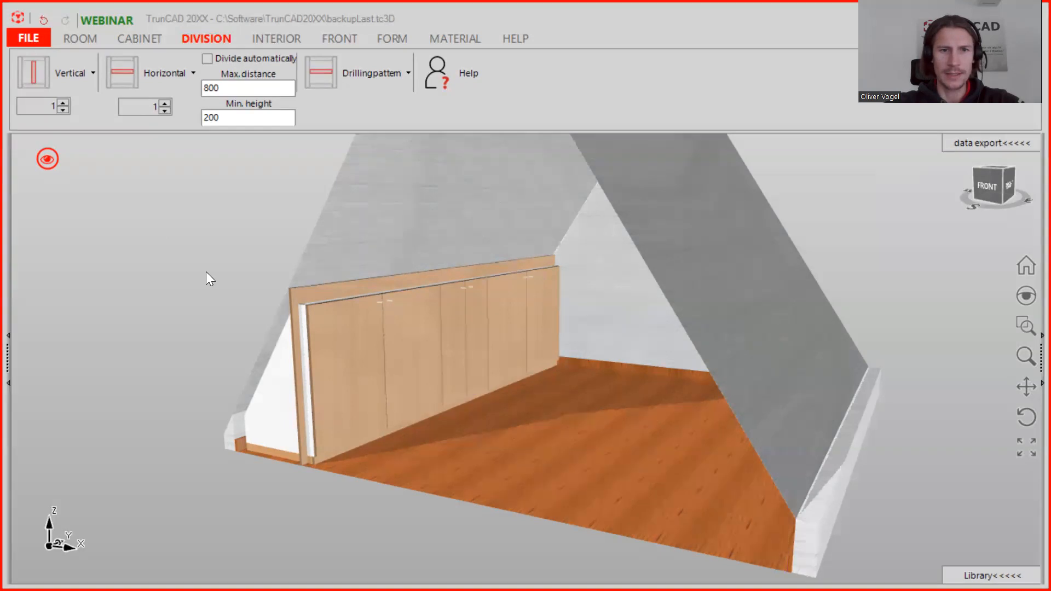
- Reduce the attic room's display to its base wall outlines and show the dimensions of the room and the built-in cabinet
middle_click_drag(335, 295, 368, 301)
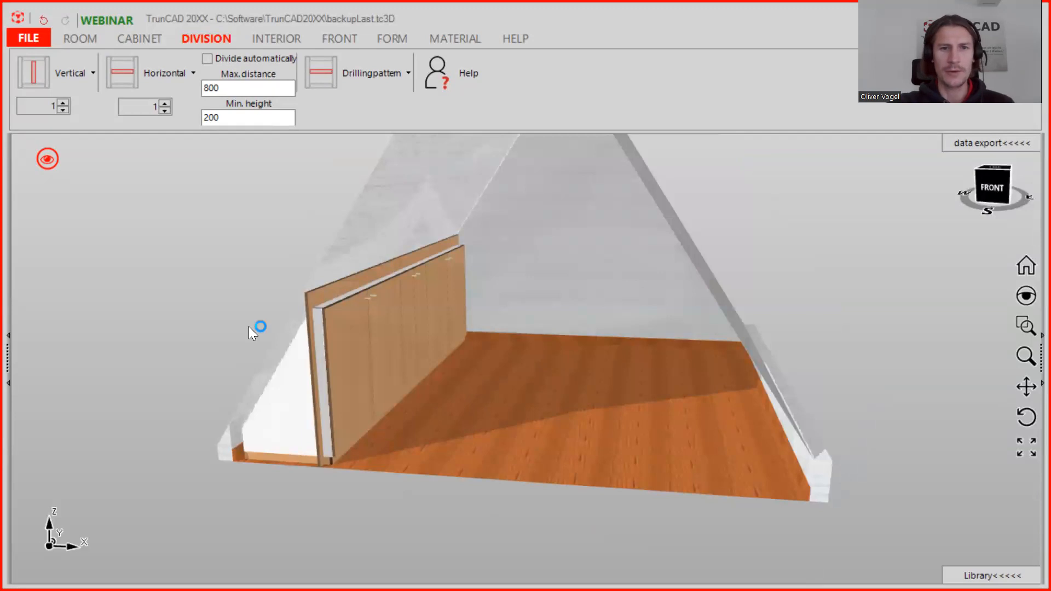
middle_click_drag(798, 300, 687, 331)
scroll(780, 301, "down", 3)
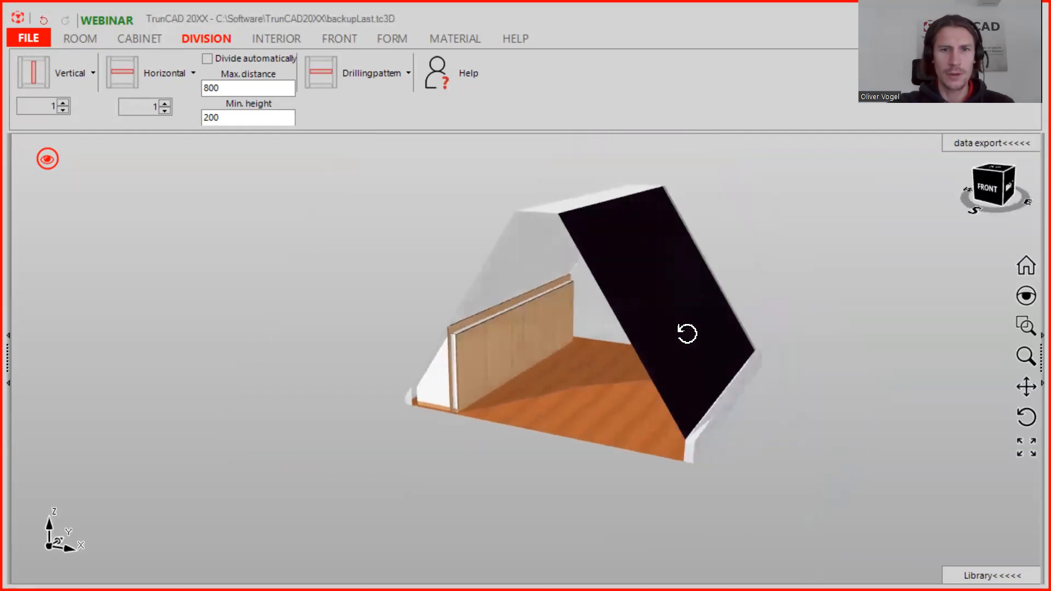
left_click(45, 158)
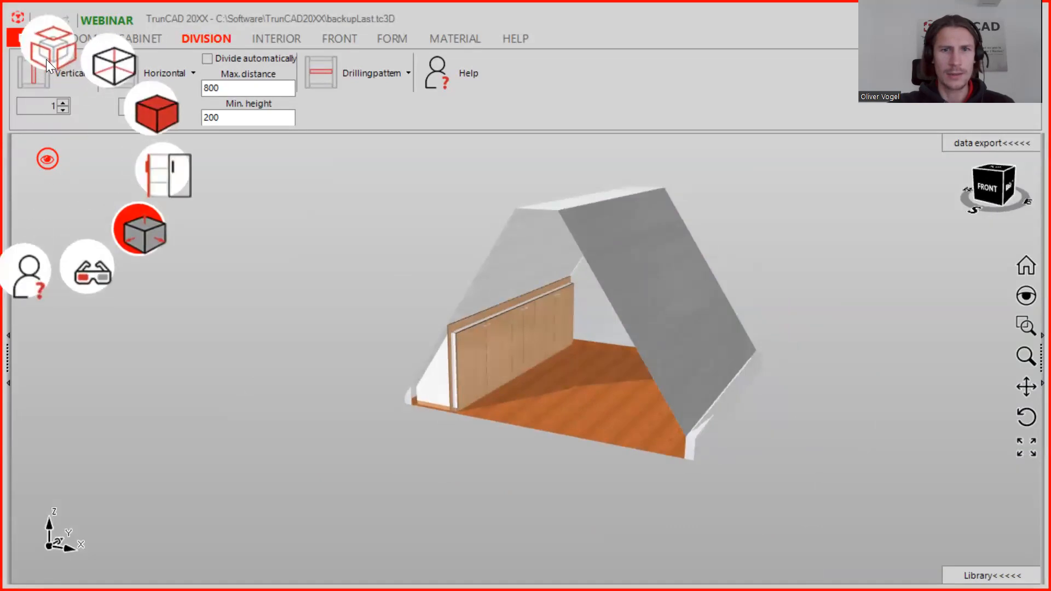
left_click(46, 59)
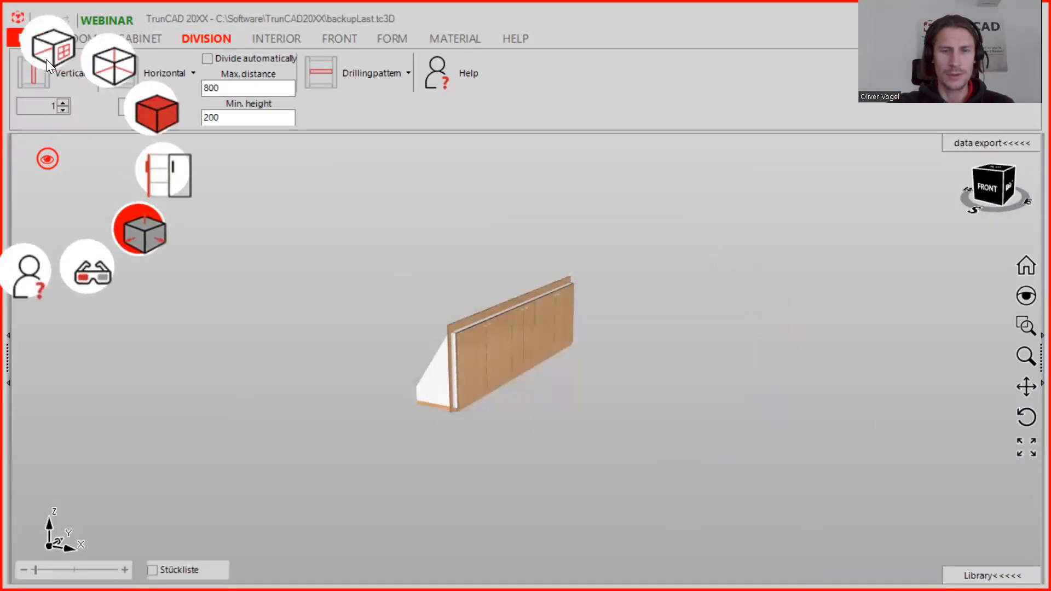
left_click(46, 59)
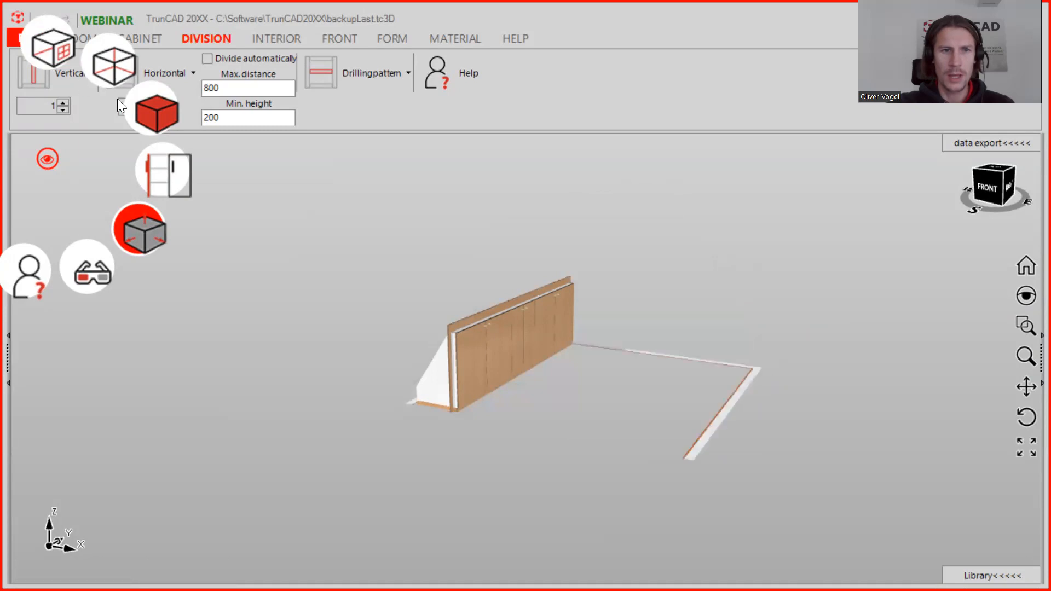
left_click(148, 238)
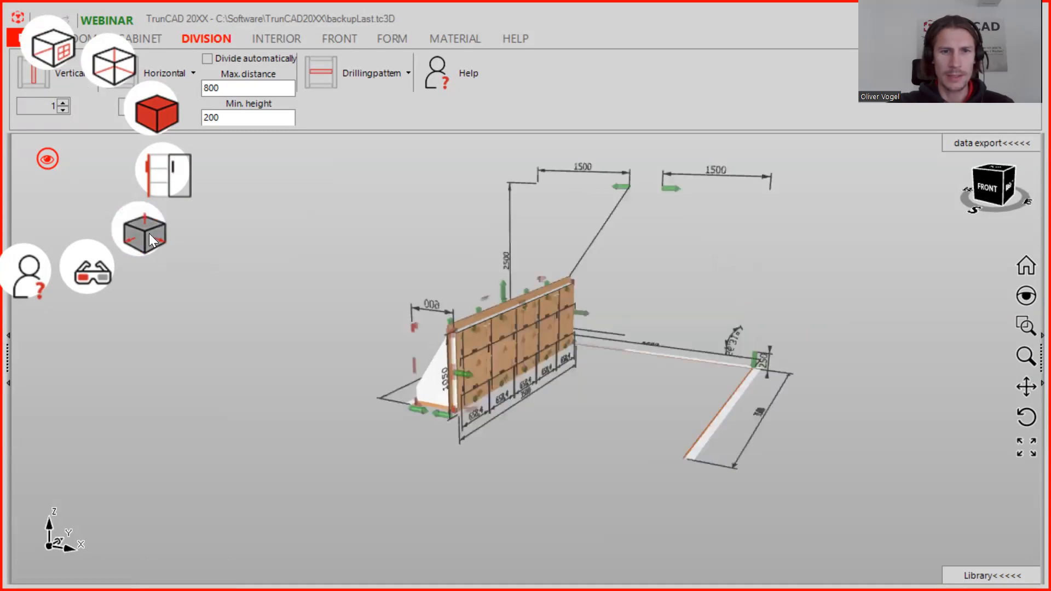
- Display the sloped-ceiling cabinet with its doors open, and then with its fronts hidden to expose the interior
middle_click_drag(457, 265, 334, 256)
scroll(566, 304, "up", 3)
scroll(566, 304, "up", 2)
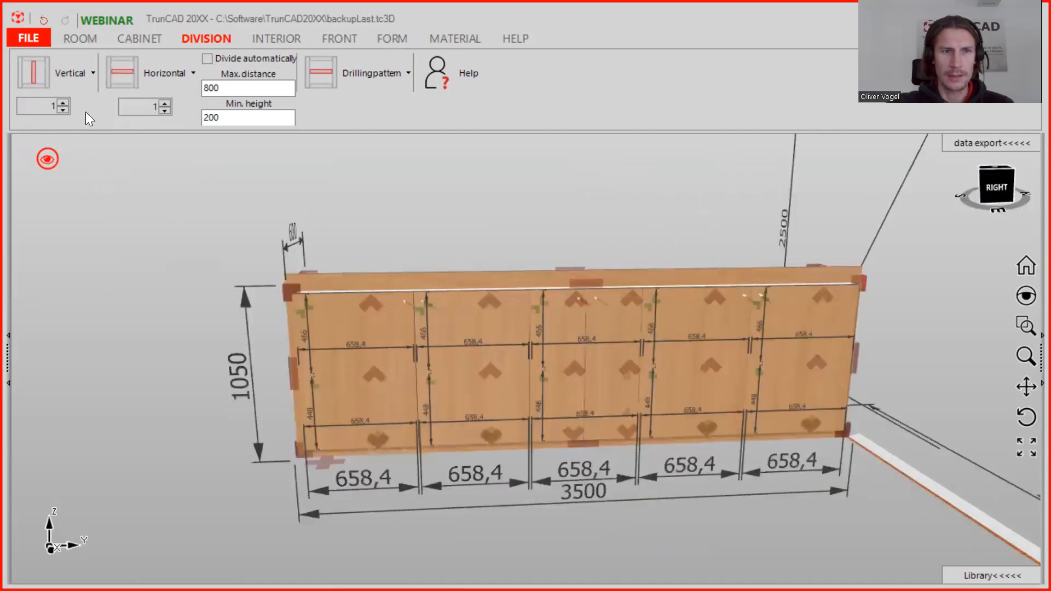
left_click(47, 161)
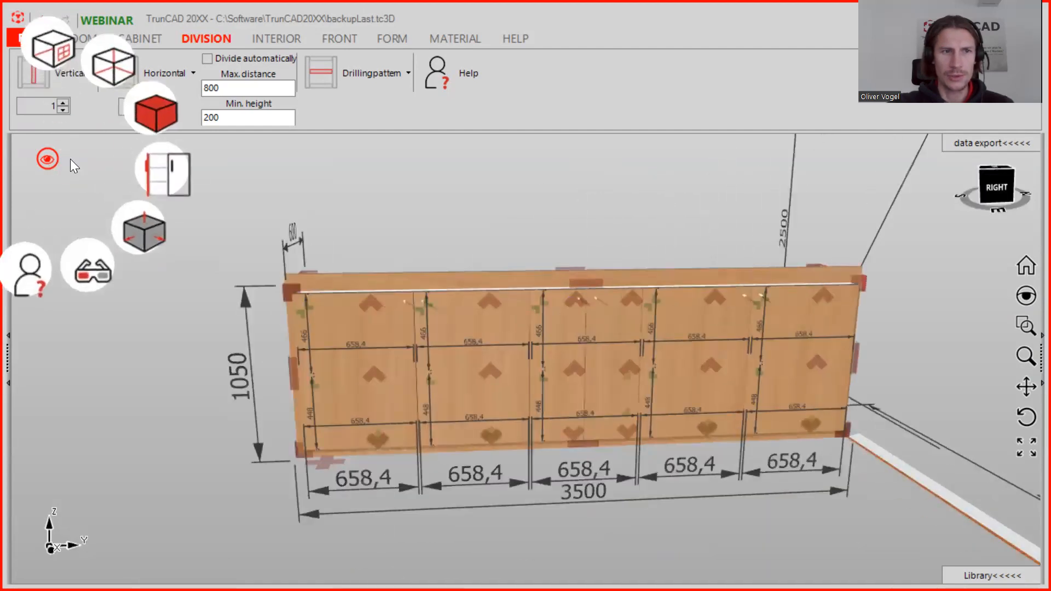
left_click(159, 179)
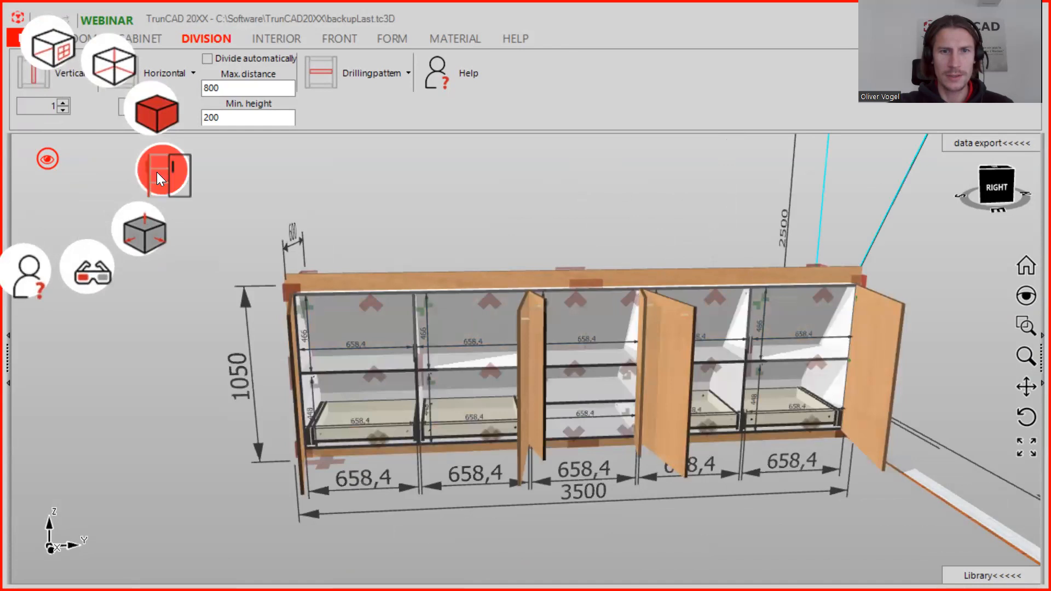
left_click(157, 171)
- Examine the cabinet's drawers, shelves and compartment dimensions, and its outer frame at the end
middle_click_drag(514, 315, 496, 414)
scroll(495, 419, "up", 5)
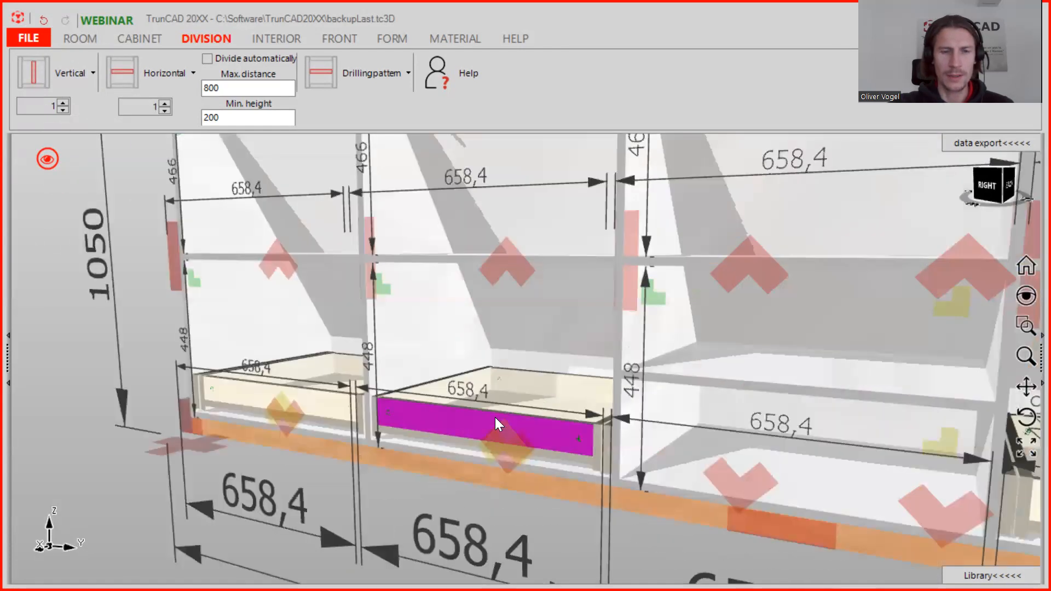
left_click(497, 404)
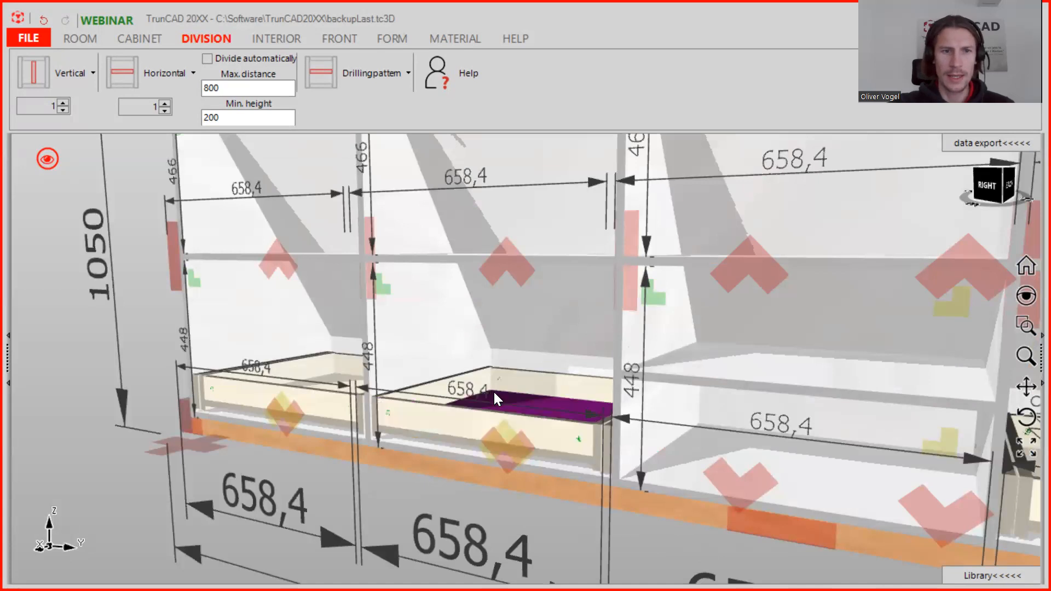
scroll(491, 390, "down", 2)
scroll(491, 389, "down", 3)
scroll(504, 389, "up", 2)
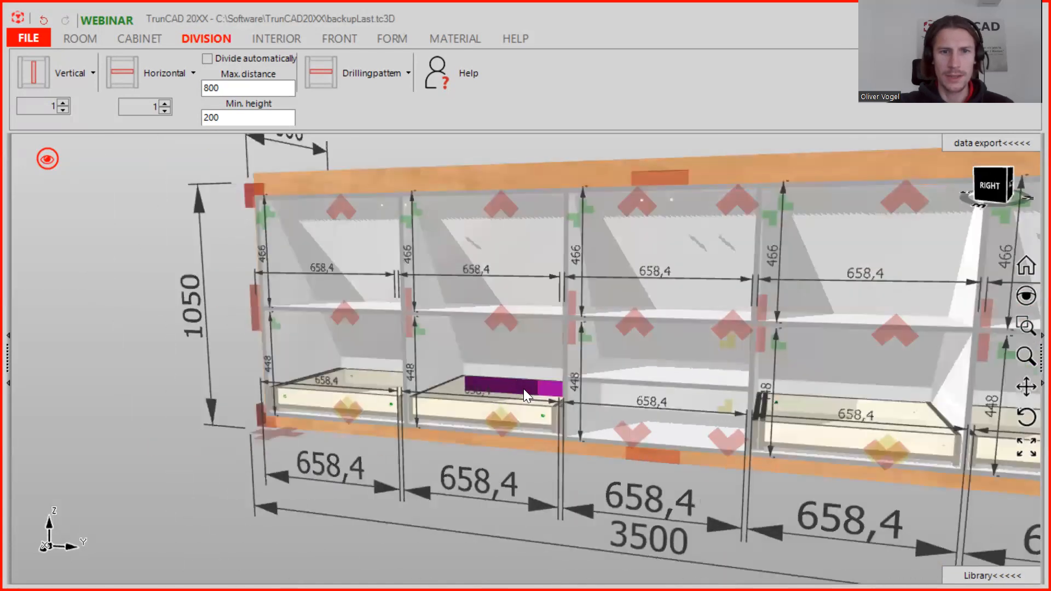
scroll(503, 357, "down", 3)
middle_click_drag(502, 359, 338, 260)
scroll(337, 256, "up", 2)
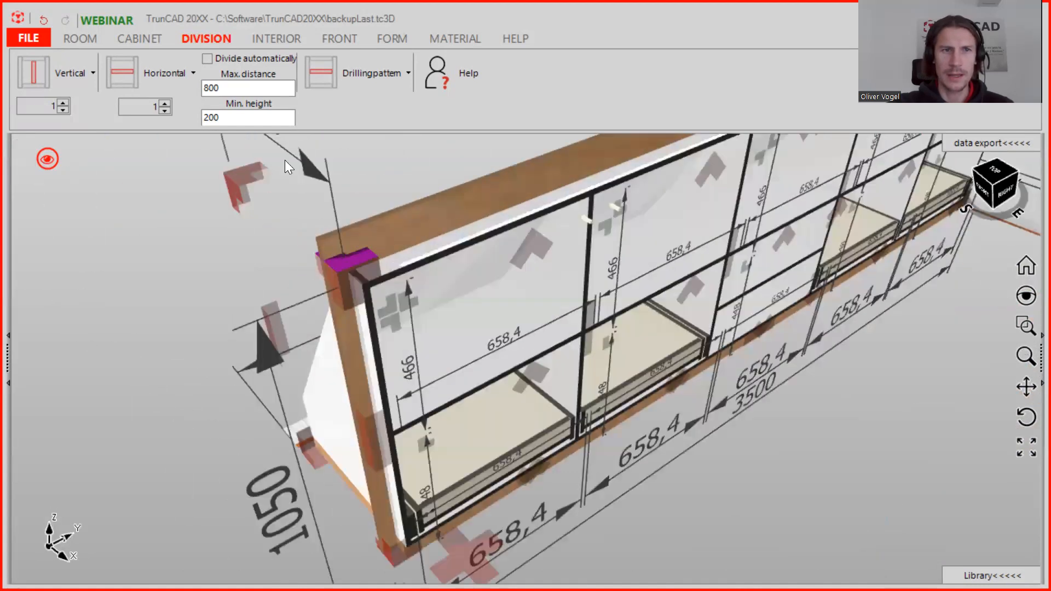
- Inspect the cabinet's top trim, and display the cabinet with its fronts closed again
left_click(157, 38)
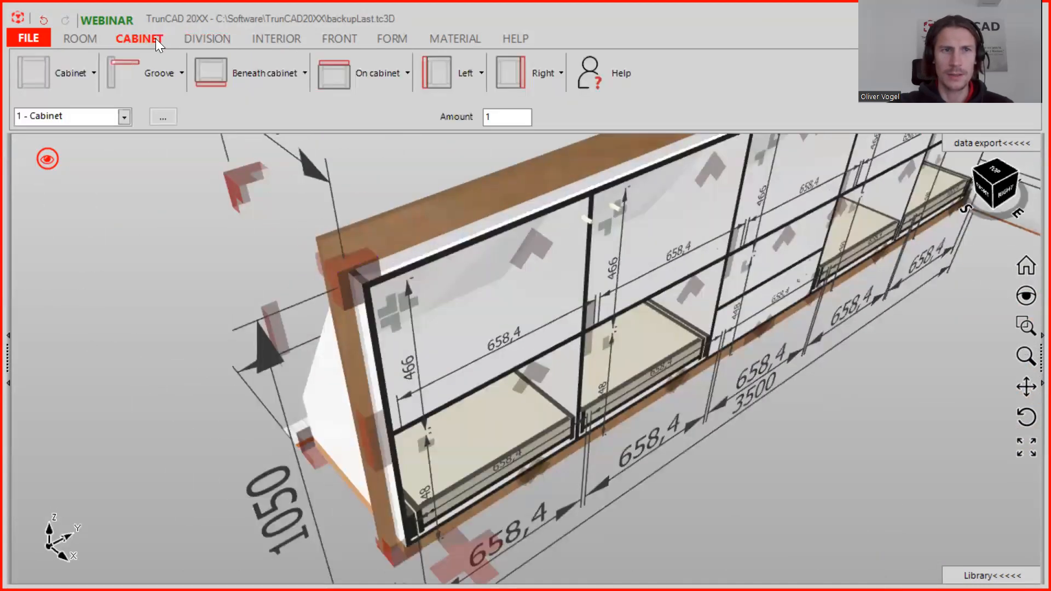
left_click(377, 70)
left_click(377, 70)
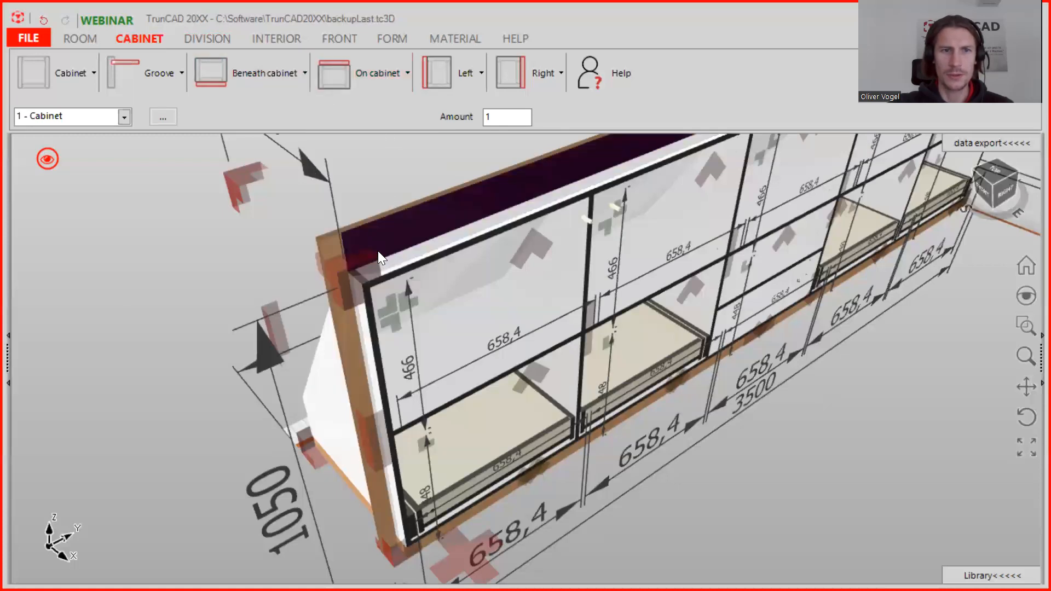
scroll(360, 248, "down", 5)
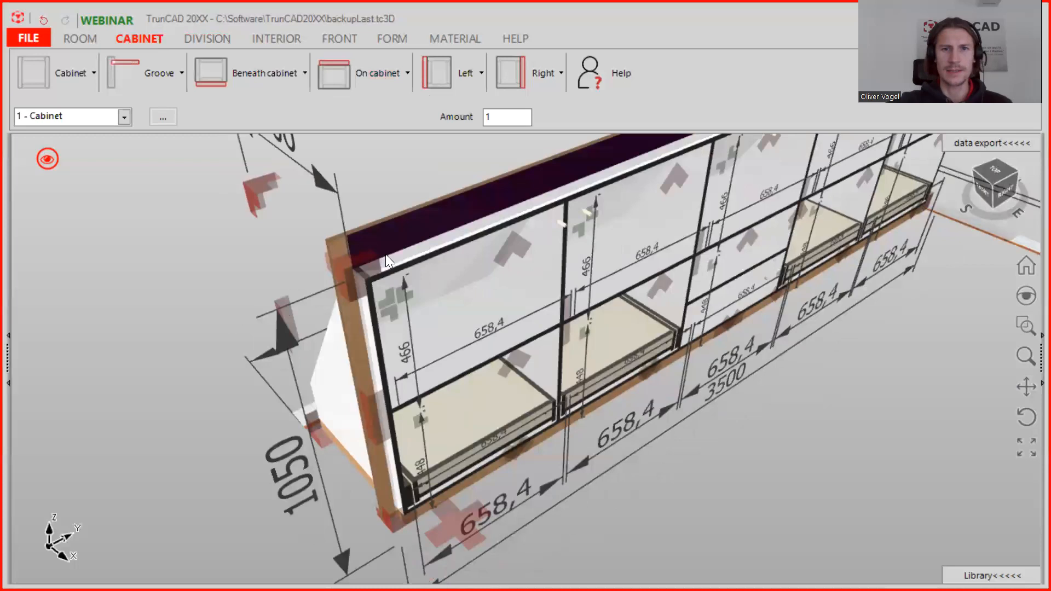
middle_click_drag(523, 409, 567, 335)
left_click(47, 159)
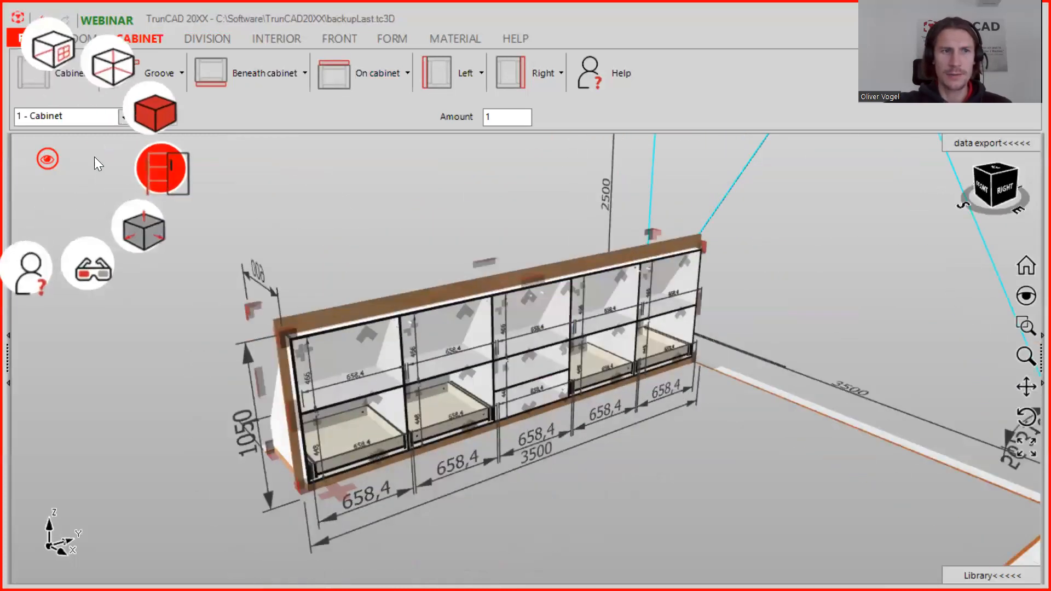
left_click(162, 167)
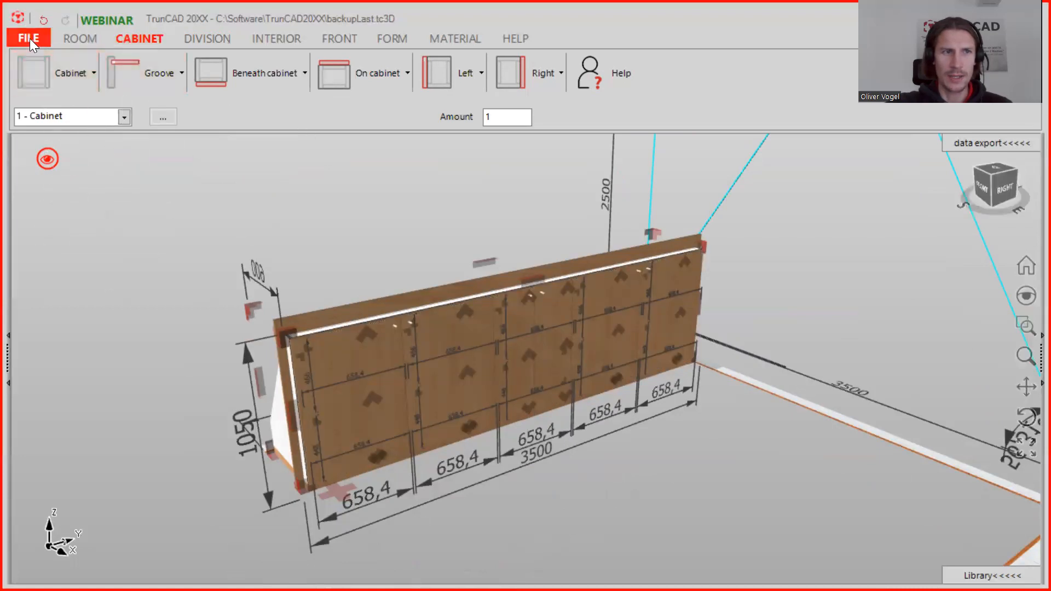
- Start a new project without saving the current attic cabinet project
left_click(30, 40)
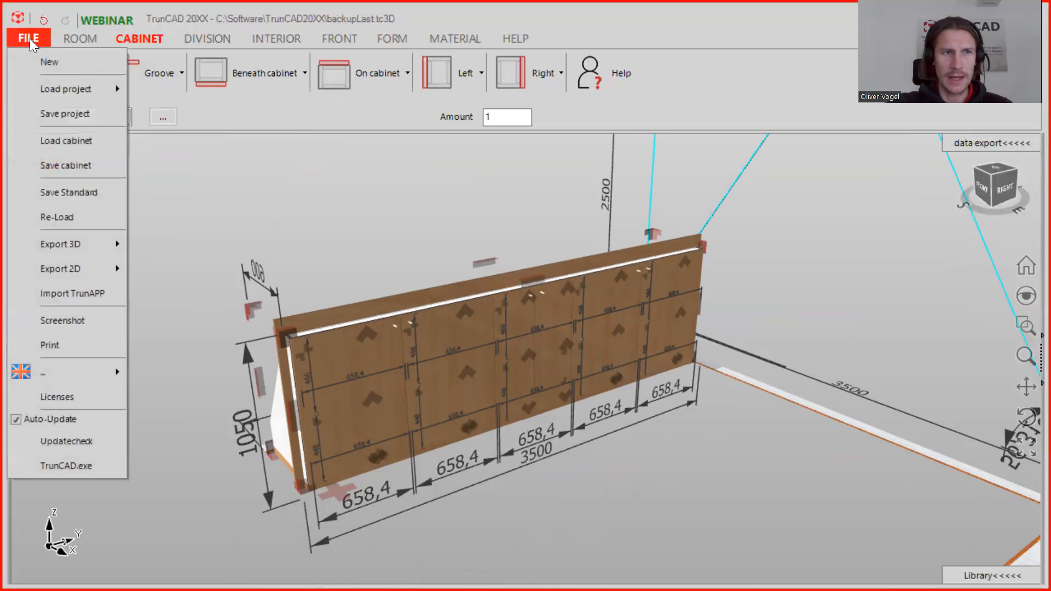
left_click(58, 58)
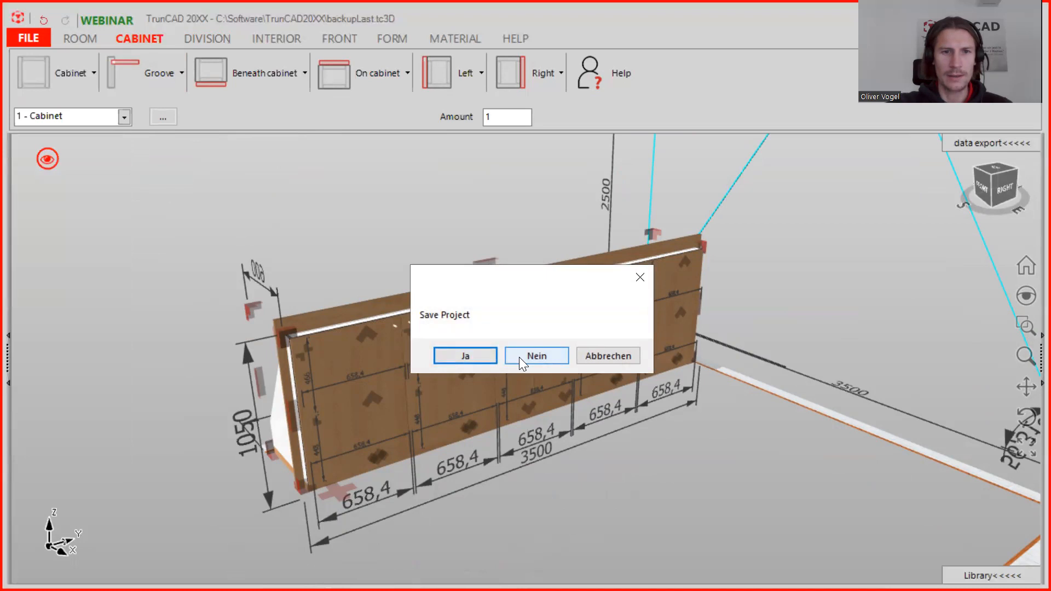
left_click(535, 356)
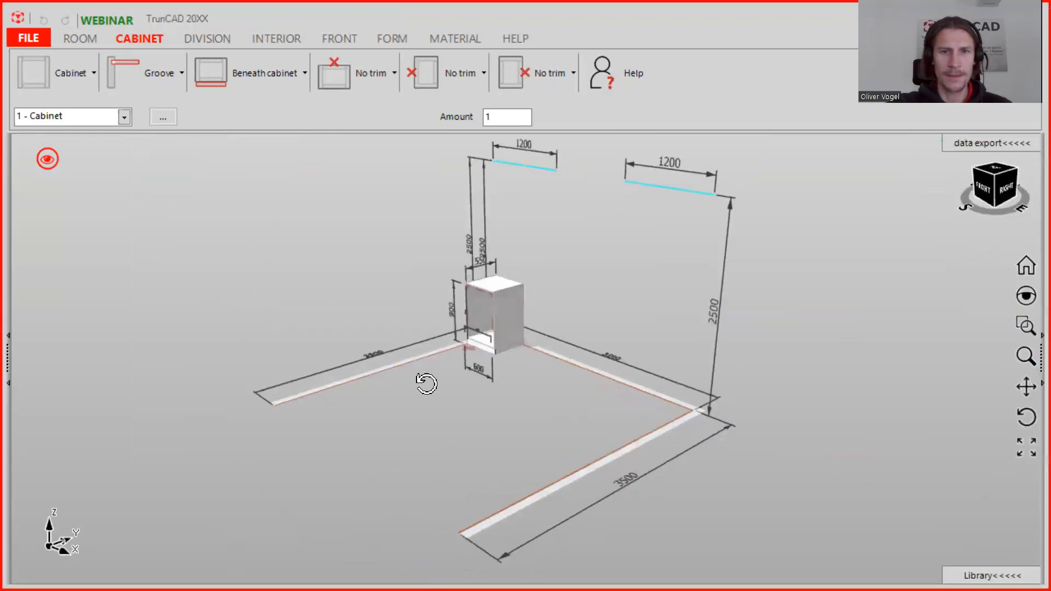
- Set the left ceiling apex height of the new room to 250 mm so that the left side gets a slope
middle_click_drag(519, 382, 453, 363)
scroll(449, 386, "up", 5)
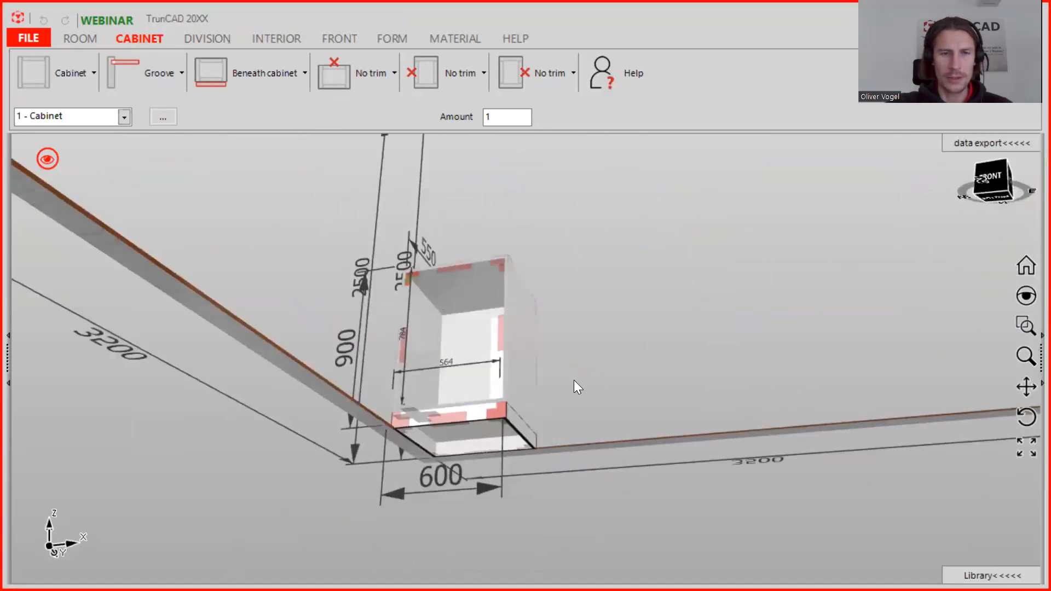
scroll(592, 335, "down", 3)
middle_click_drag(591, 335, 586, 477)
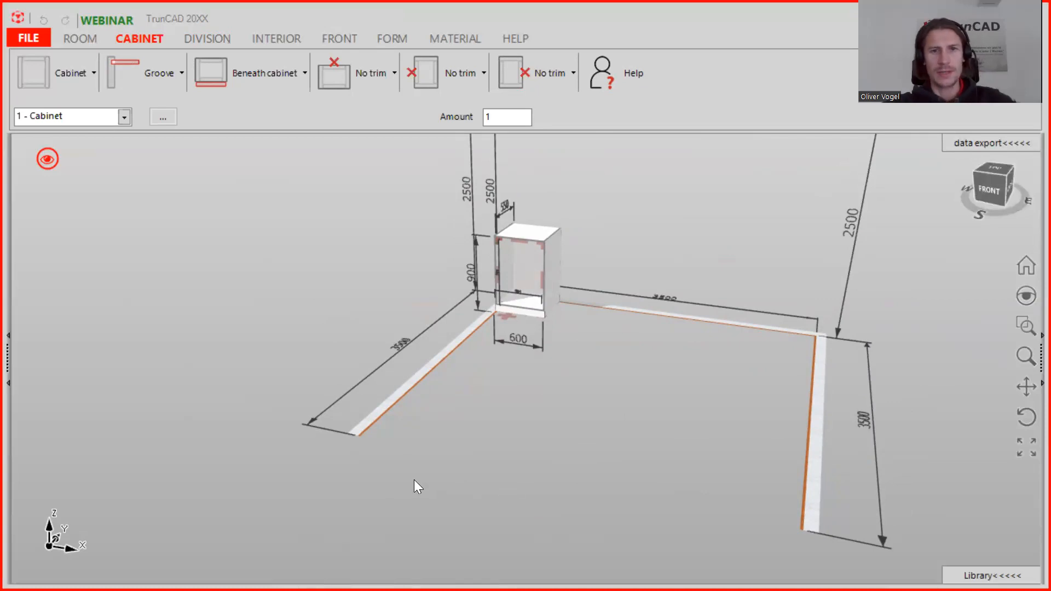
middle_click_drag(645, 403, 690, 342)
middle_click_drag(687, 291, 652, 277)
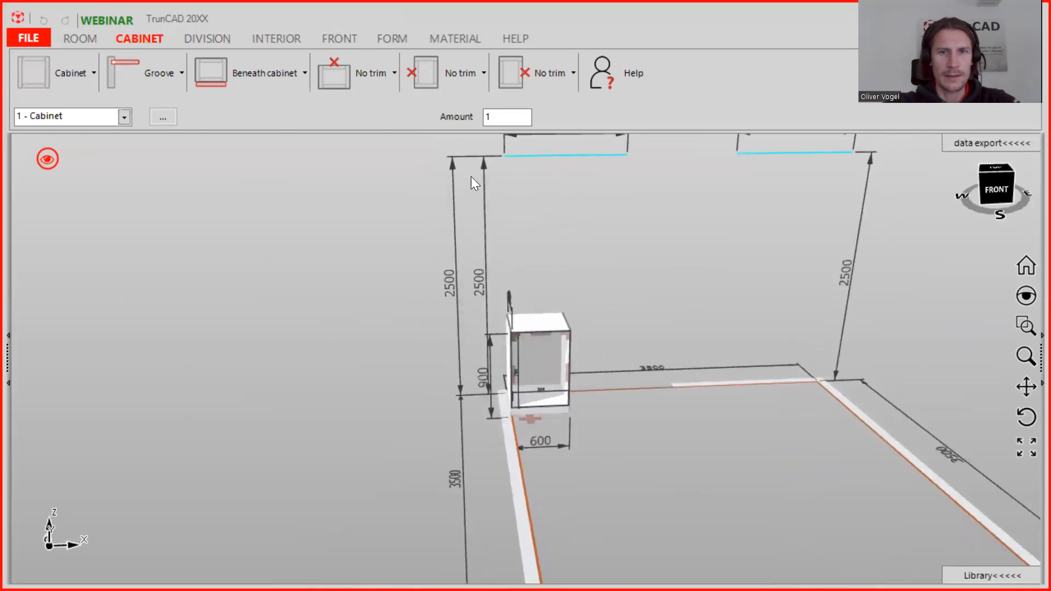
left_click(482, 170)
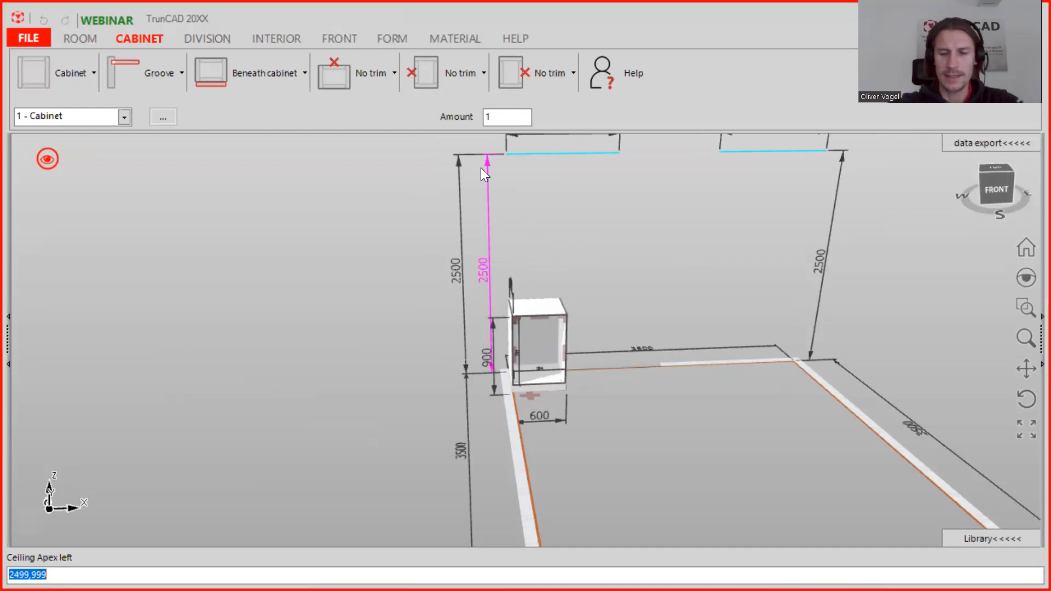
type("250")
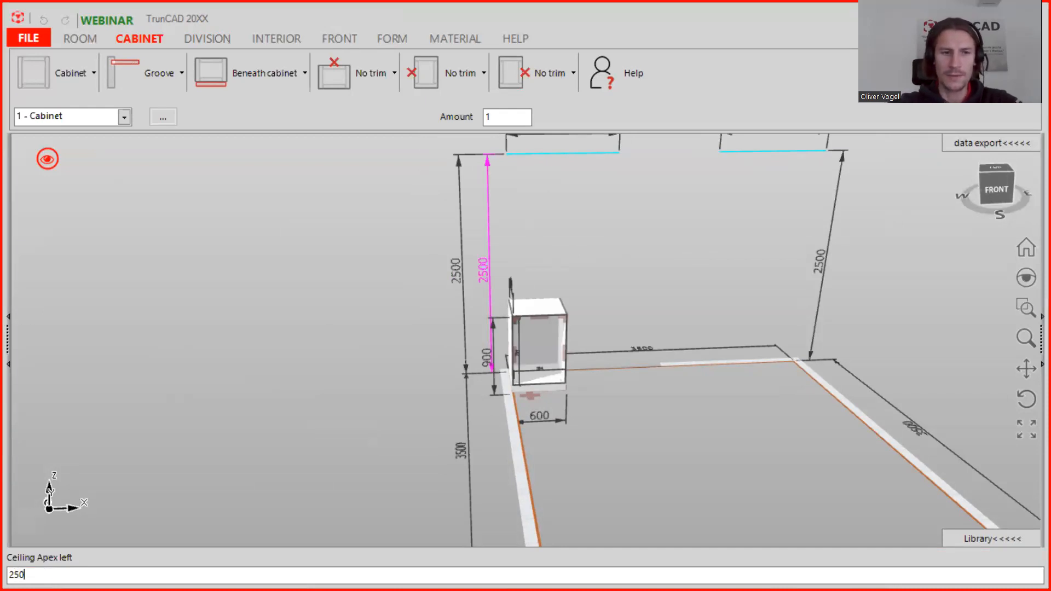
key("Return")
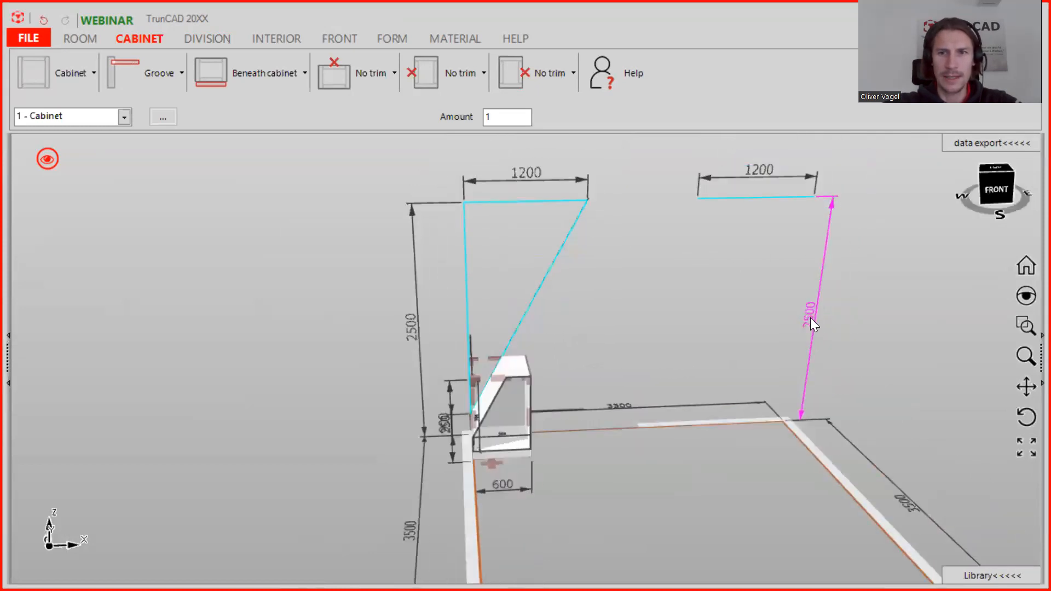
- Set the right ceiling apex height to 250 mm to slope the room's right side
left_click(810, 319)
type("250")
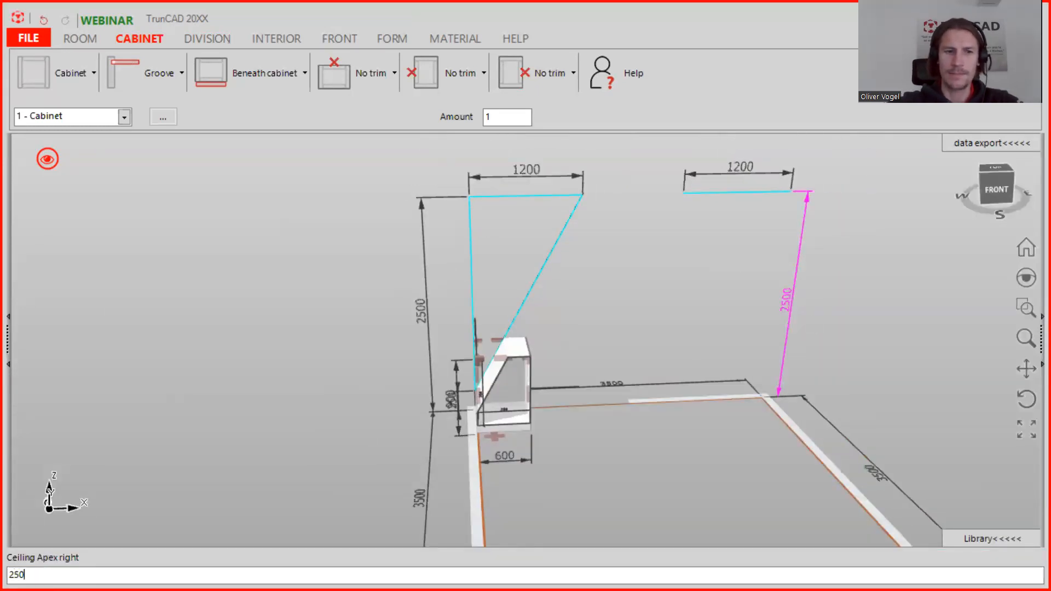
key("Return")
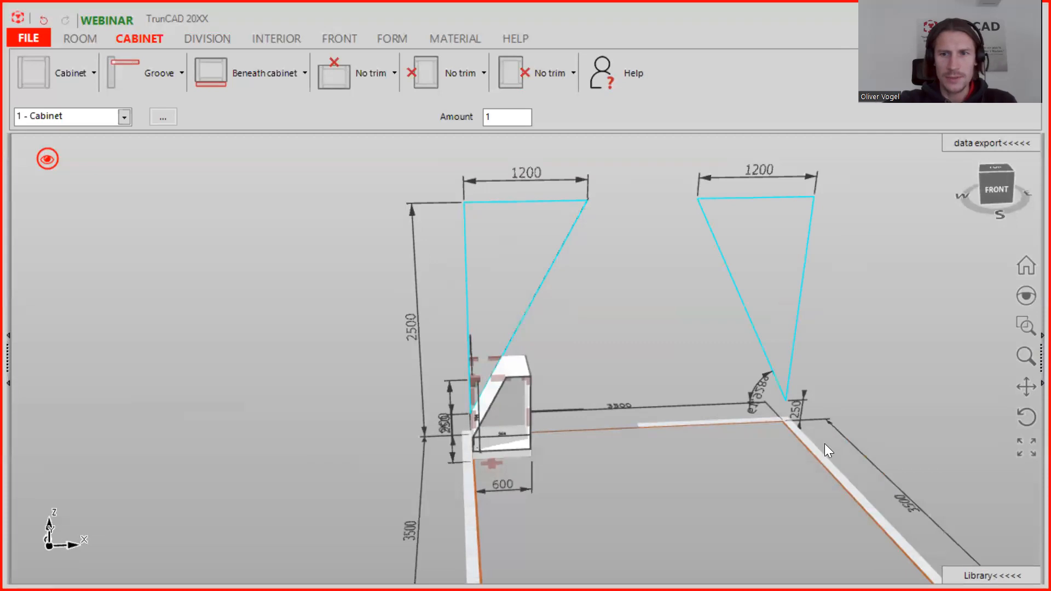
- Set the length of the right ceiling slope to 1500 mm
scroll(809, 437, "up", 2)
scroll(799, 386, "down", 5)
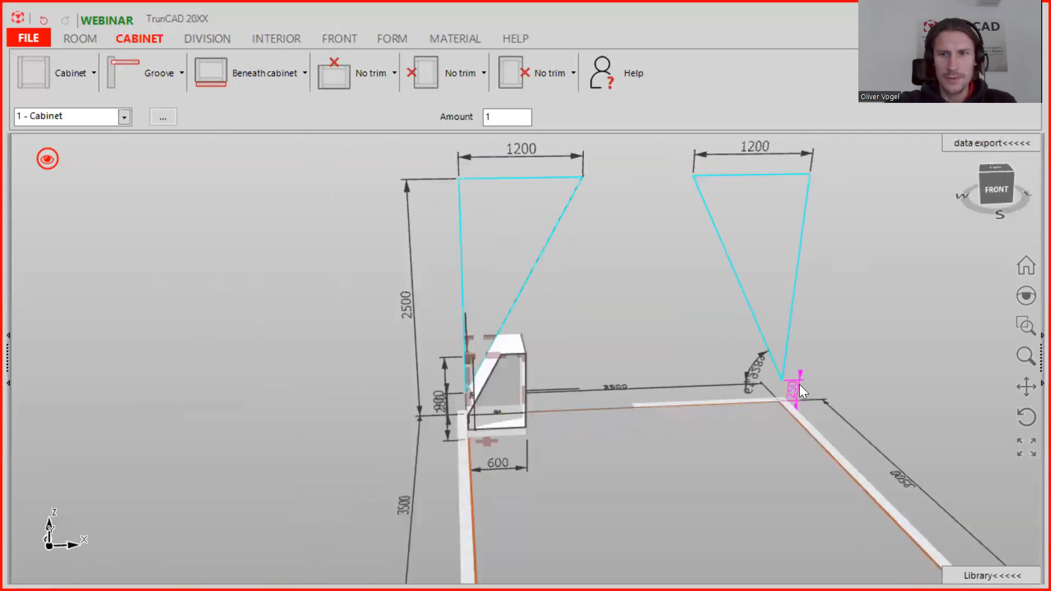
middle_click_drag(822, 358, 786, 362)
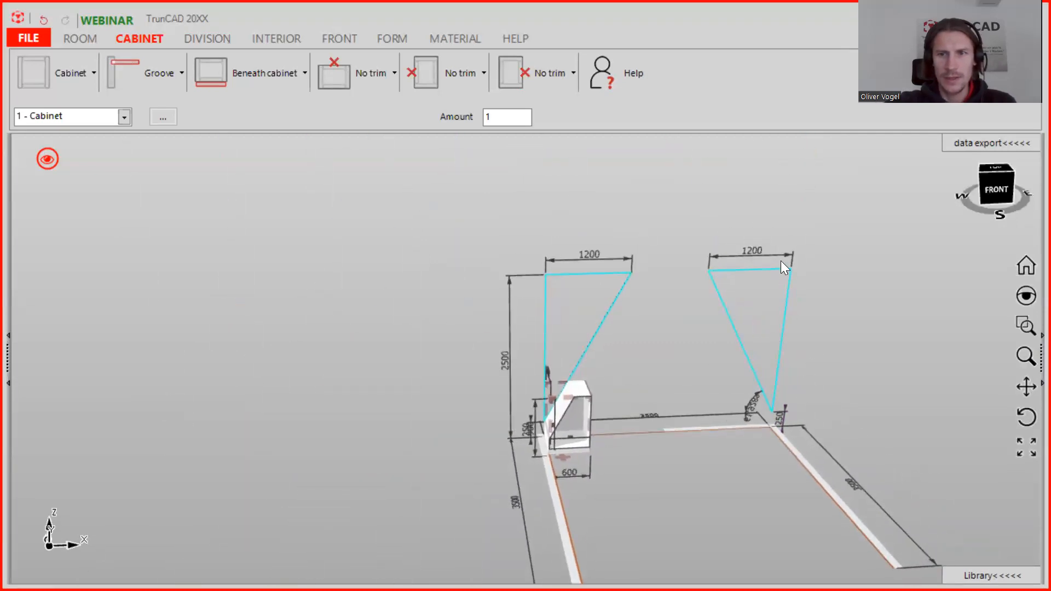
scroll(781, 266, "up", 2)
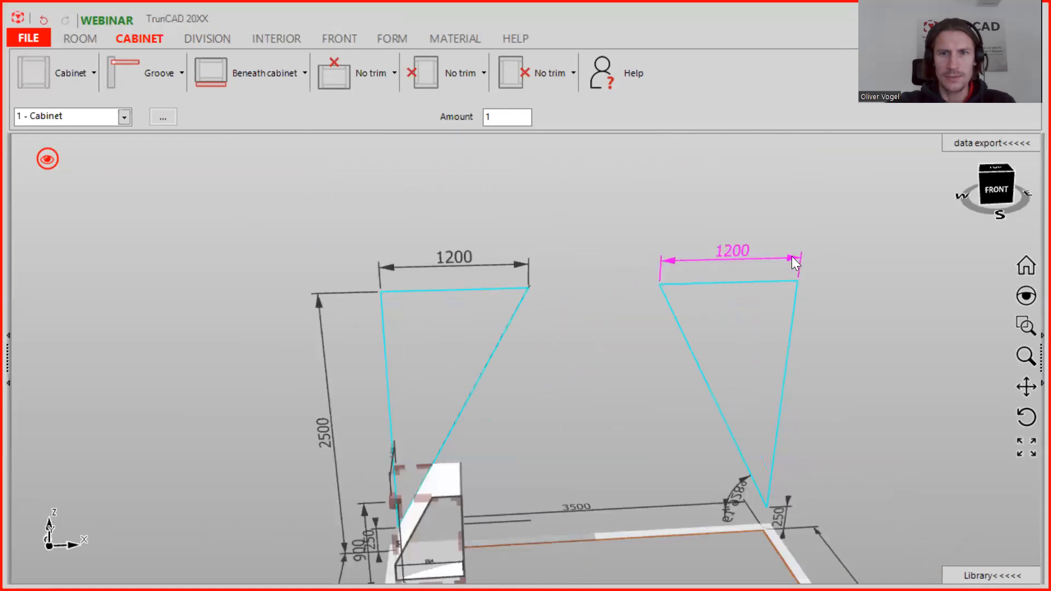
left_click(792, 257)
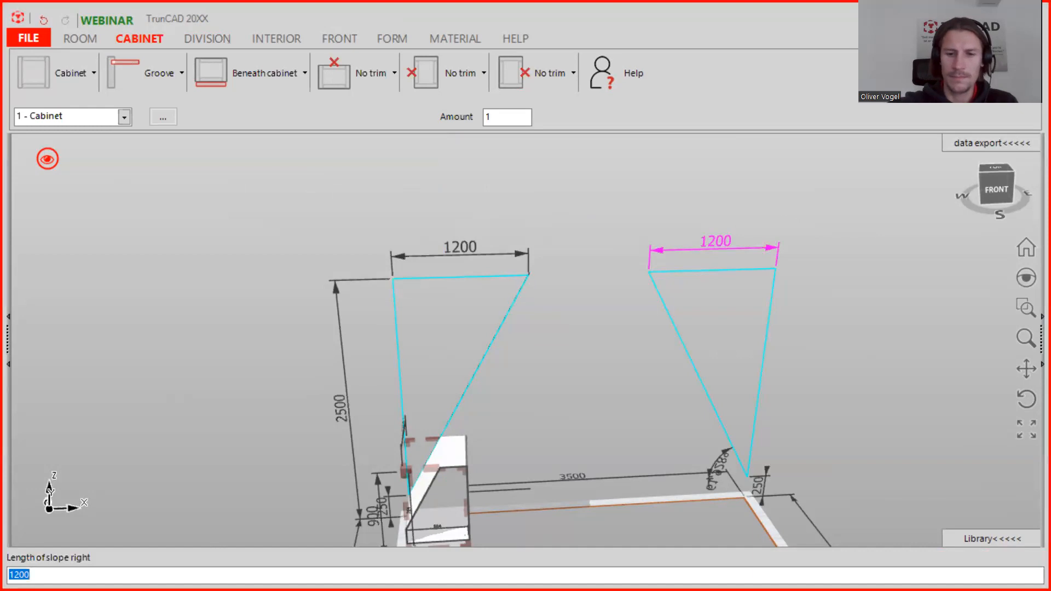
type("5")
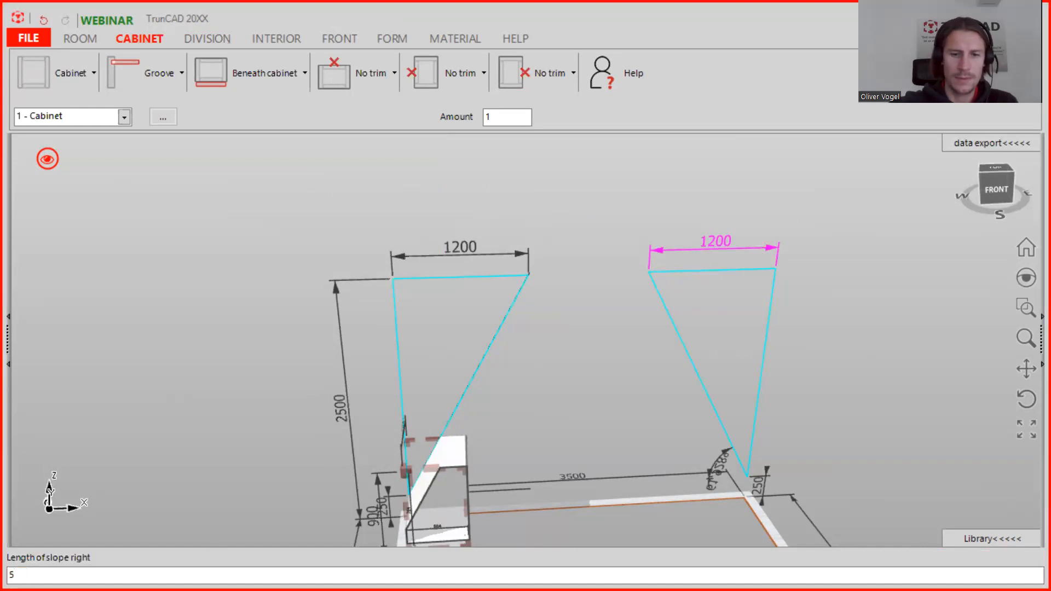
type("00")
key("Home")
type("1")
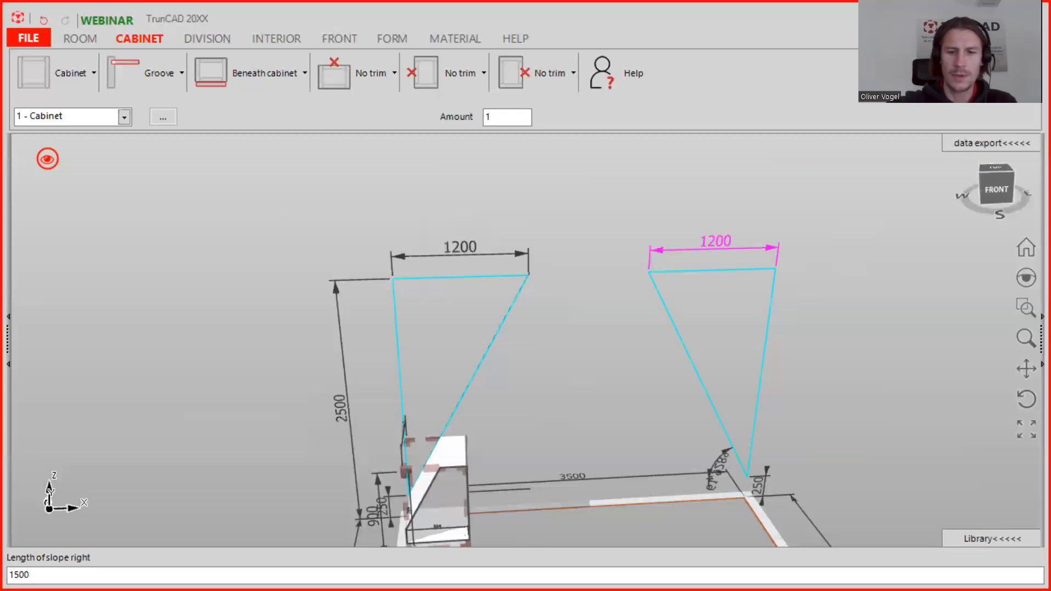
key("Return")
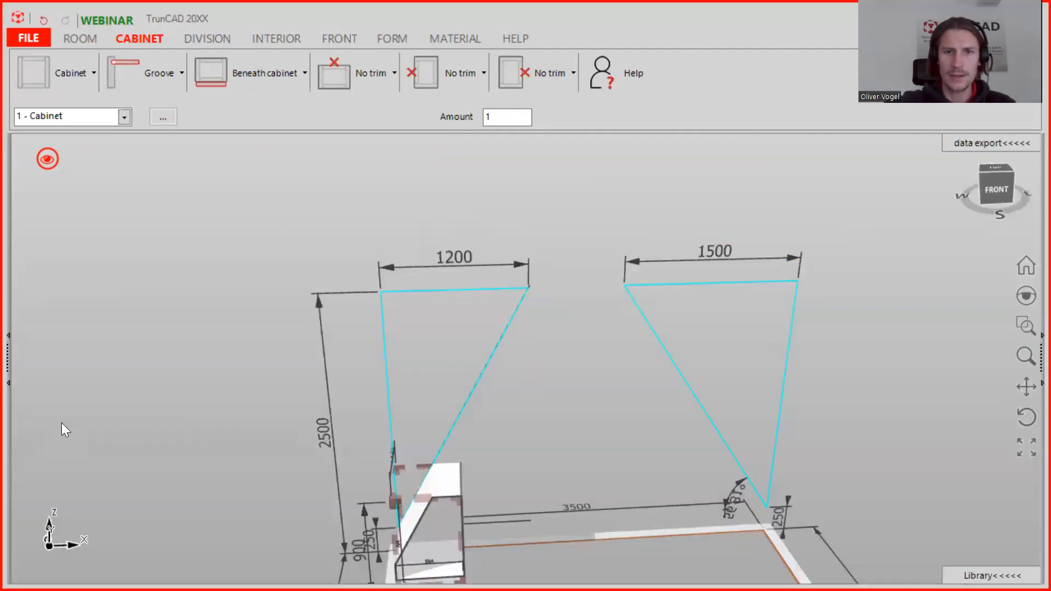
- Set the length of the left ceiling slope to 1500 mm
left_click(475, 266)
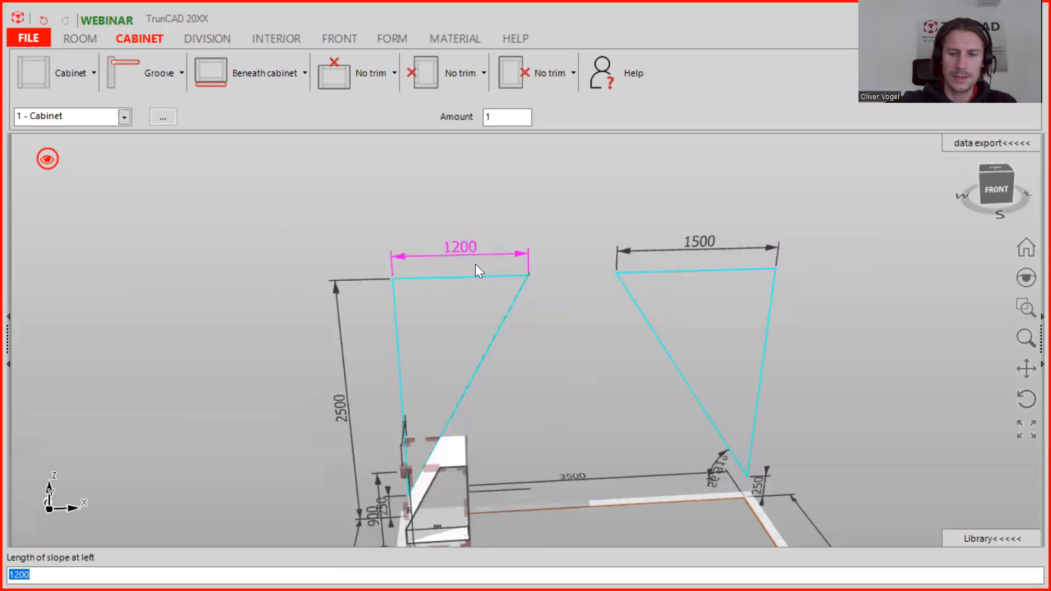
type("1500")
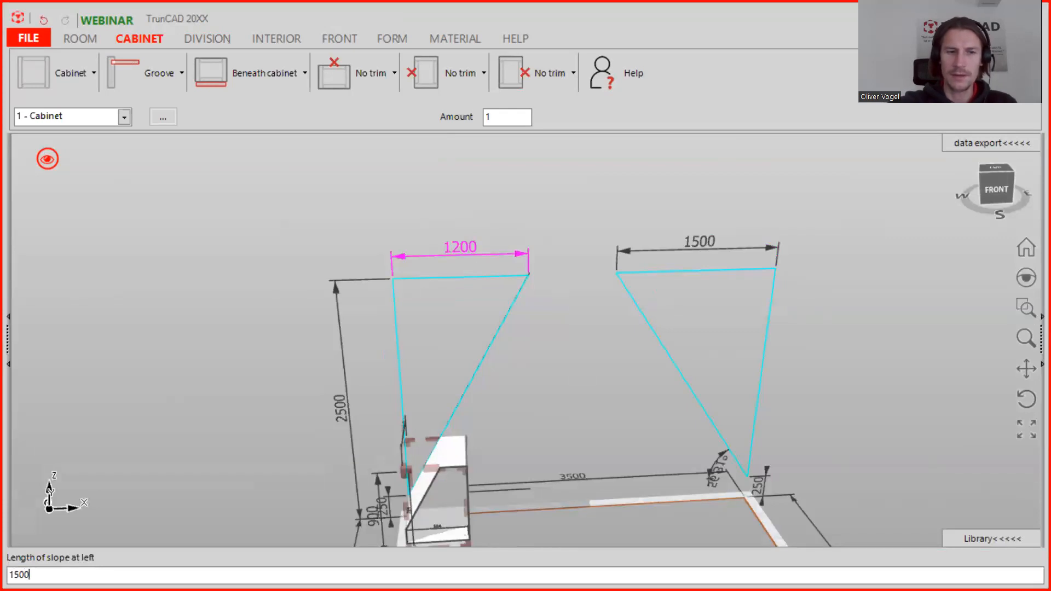
key("Return")
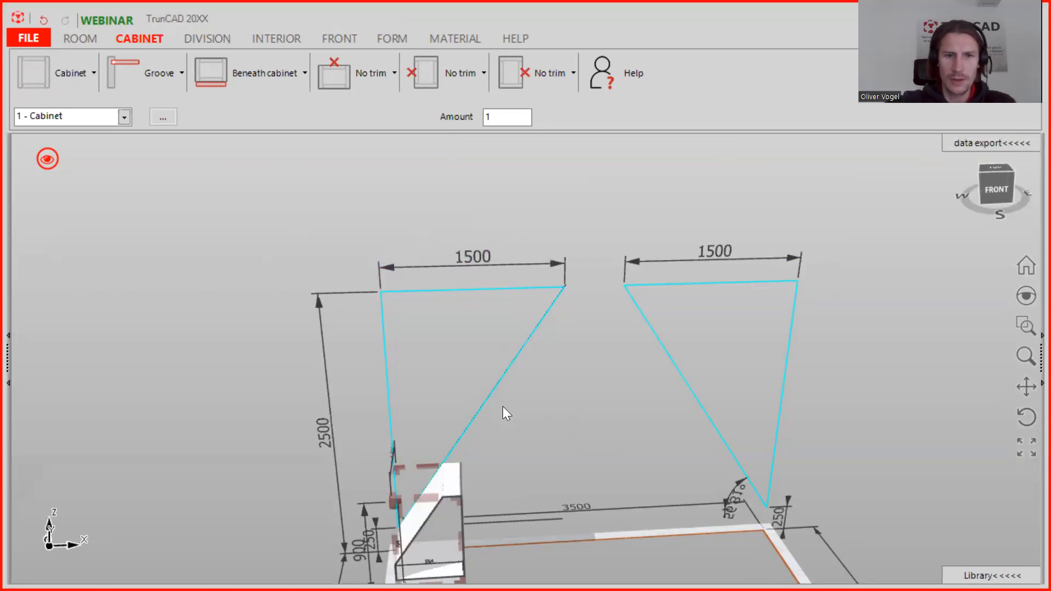
scroll(500, 410, "up", 2)
middle_click_drag(500, 410, 490, 408)
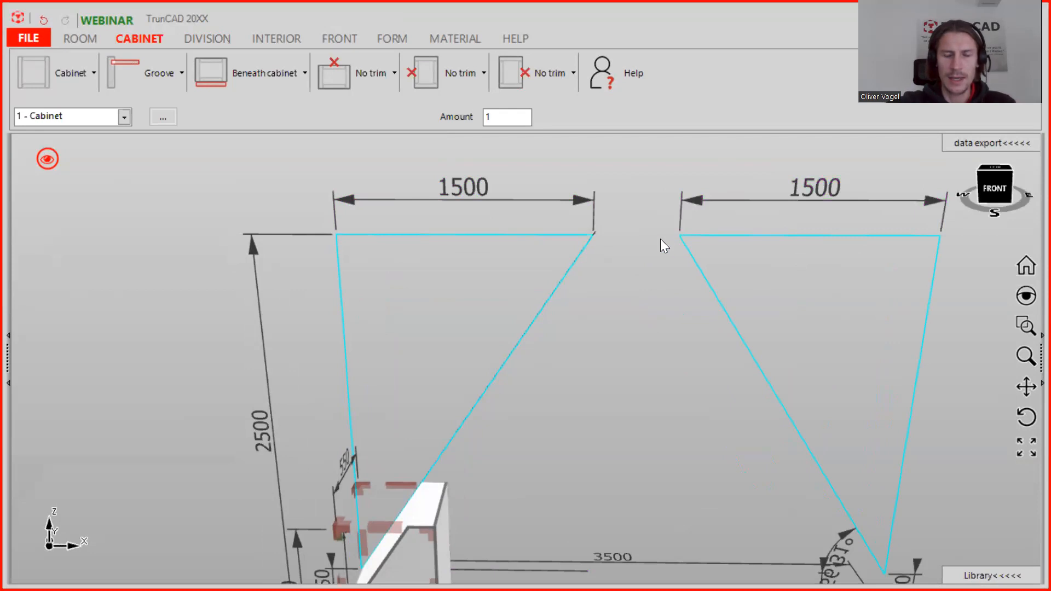
left_click(384, 78)
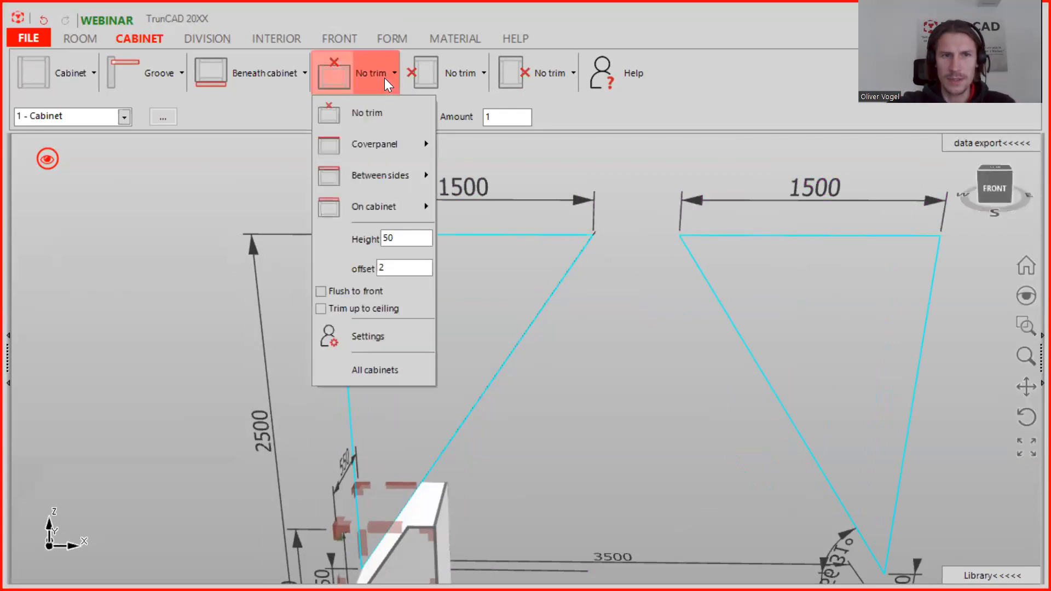
mouse_move(362, 196)
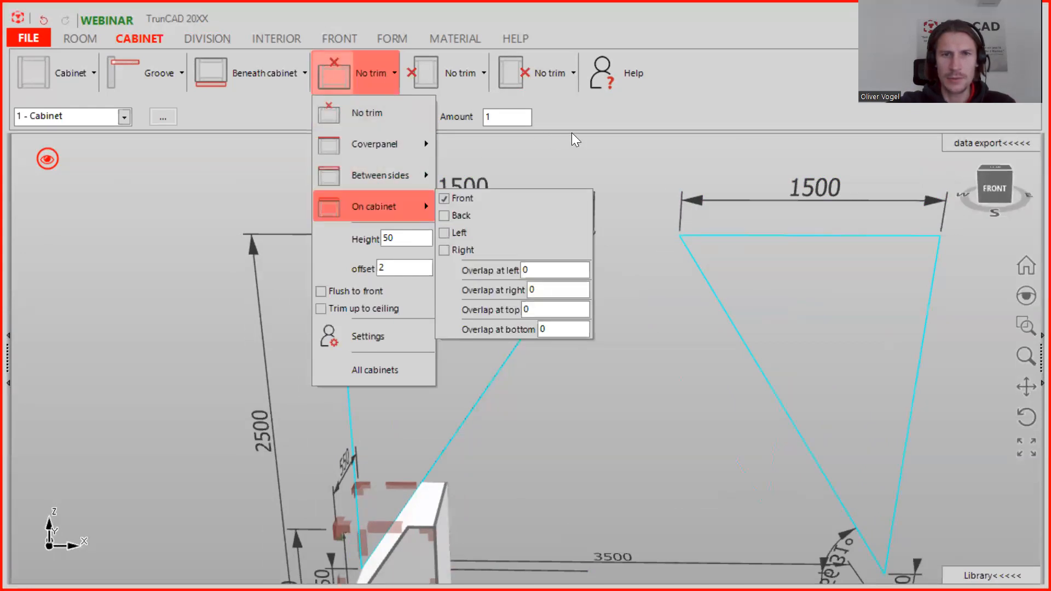
left_click(629, 147)
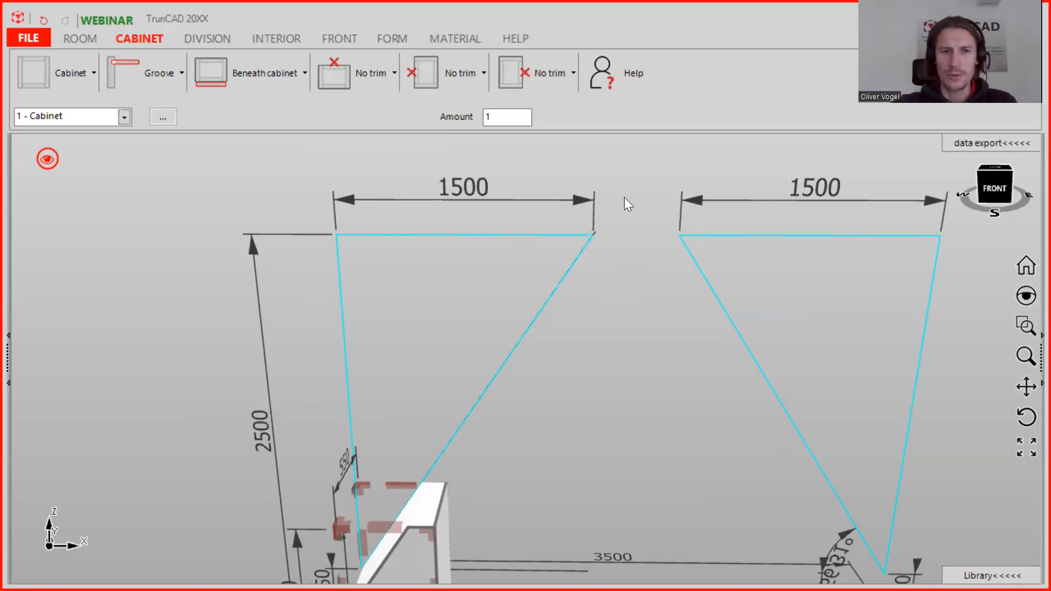
- Reposition the cabinet from the middle wall to the left wall using wall position 1
scroll(602, 252, "down", 3)
mouse_move(584, 249)
middle_mouse_down()
mouse_move(557, 222)
mouse_move(571, 242)
middle_mouse_up()
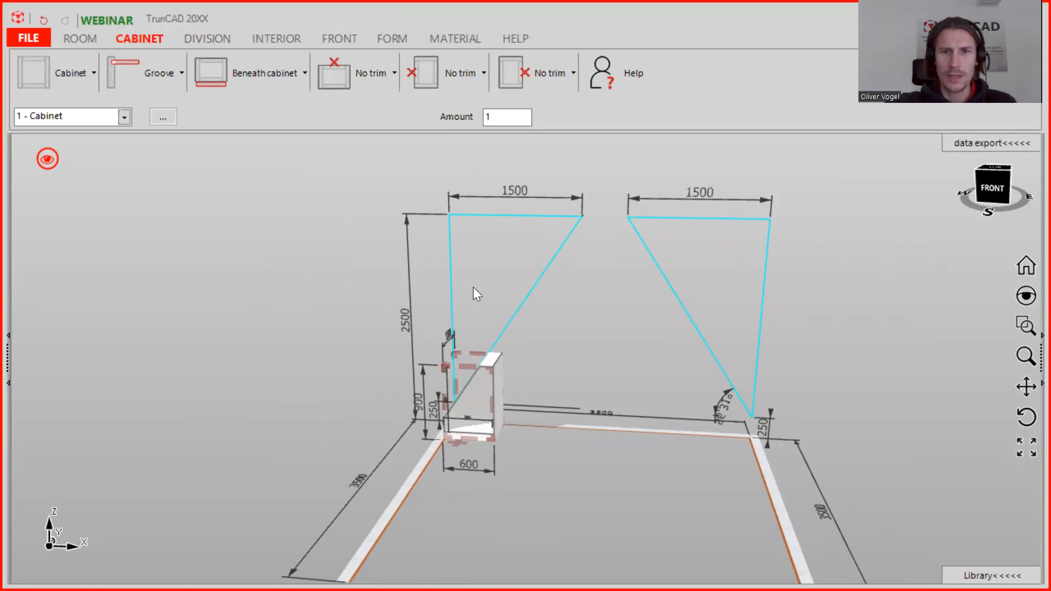
middle_click_drag(556, 287, 525, 283)
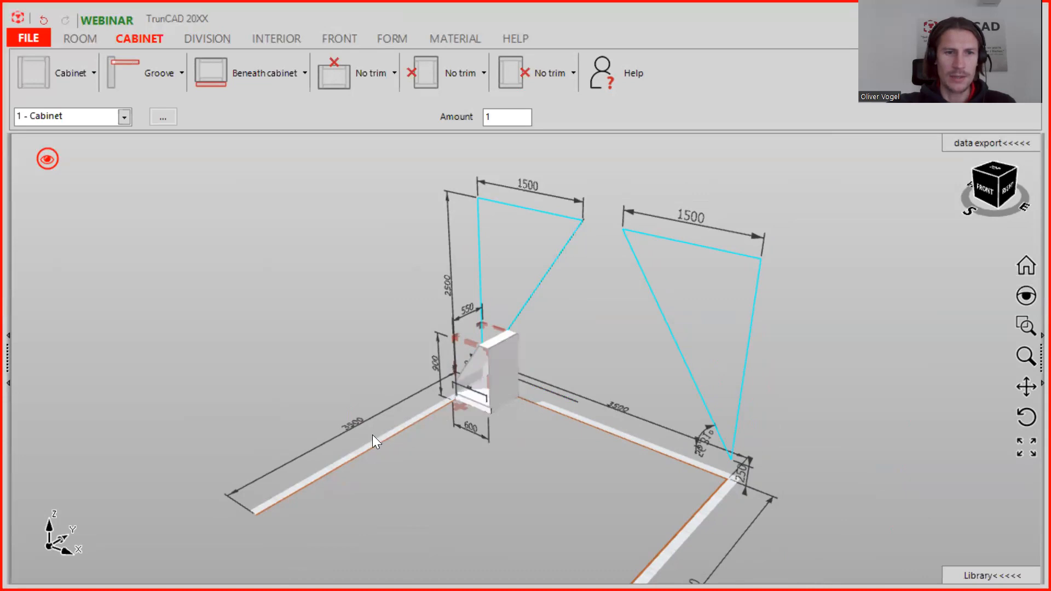
middle_click_drag(560, 399, 580, 355)
scroll(536, 337, "up", 3)
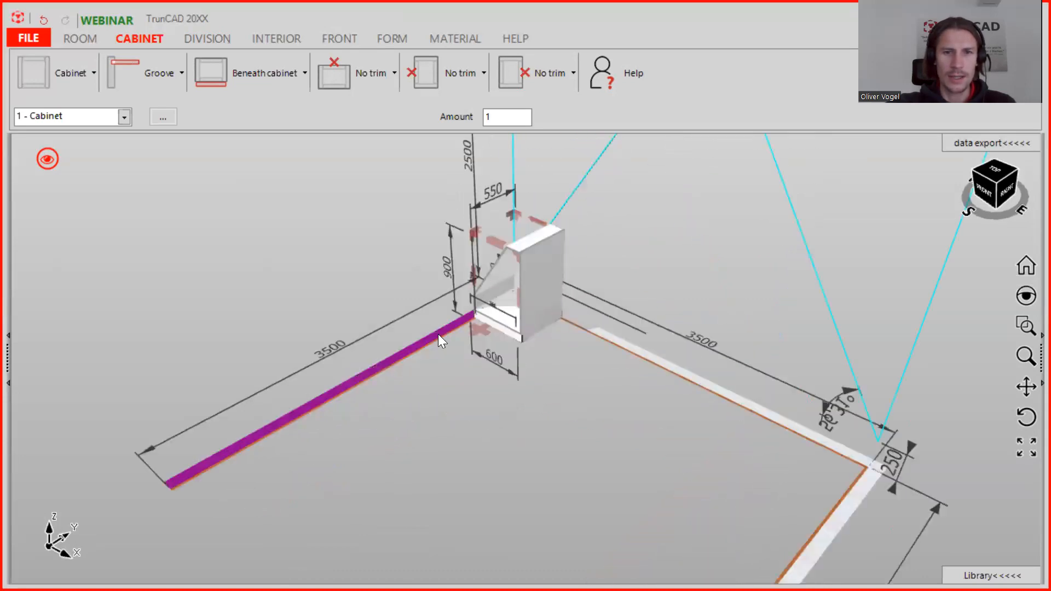
scroll(481, 330, "up", 1)
right_click(480, 329)
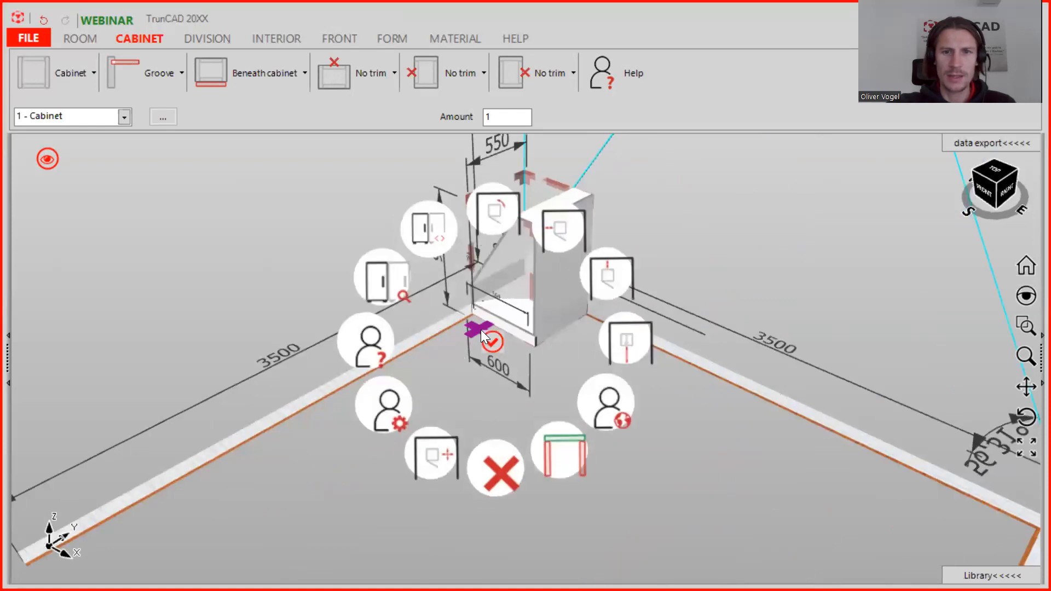
left_click(542, 455)
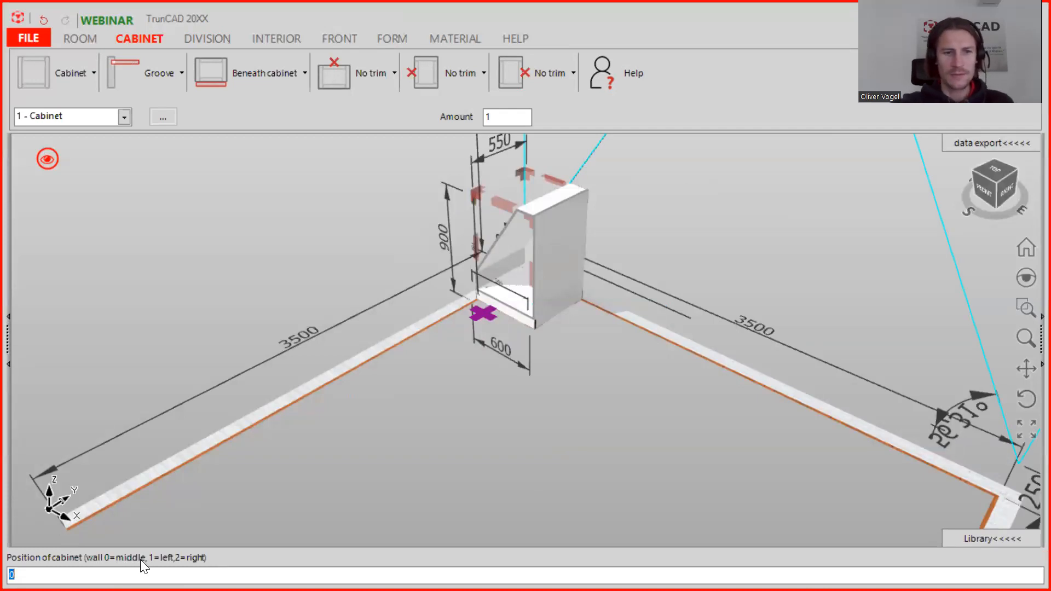
type("1")
key("Return")
- Set the cabinet's width to 3500 mm so that it spans the full length of the left wall
scroll(188, 476, "down", 4)
middle_click_drag(190, 477, 213, 410)
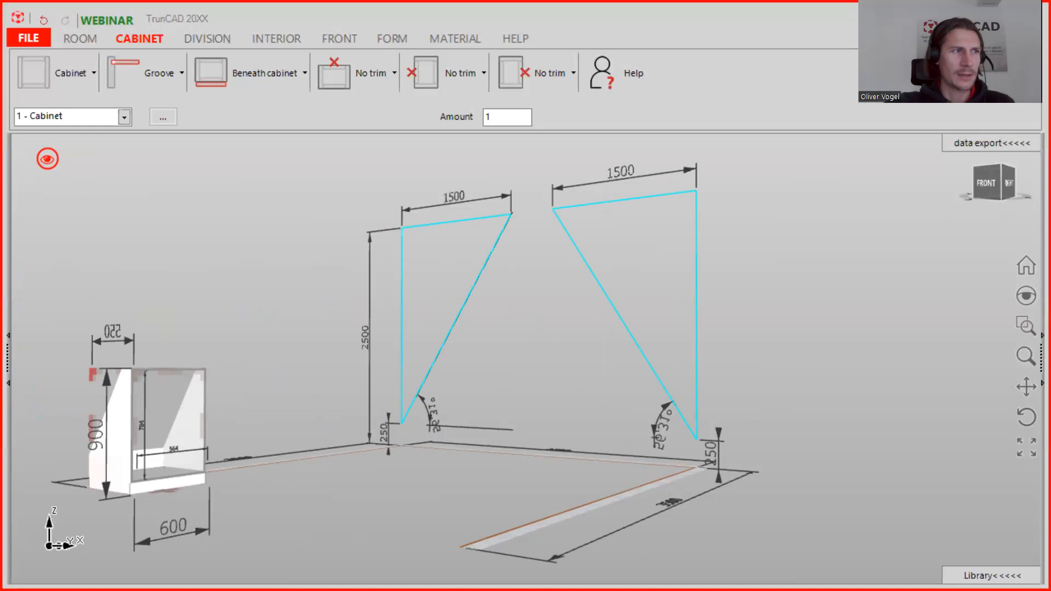
middle_click_drag(211, 378, 175, 393)
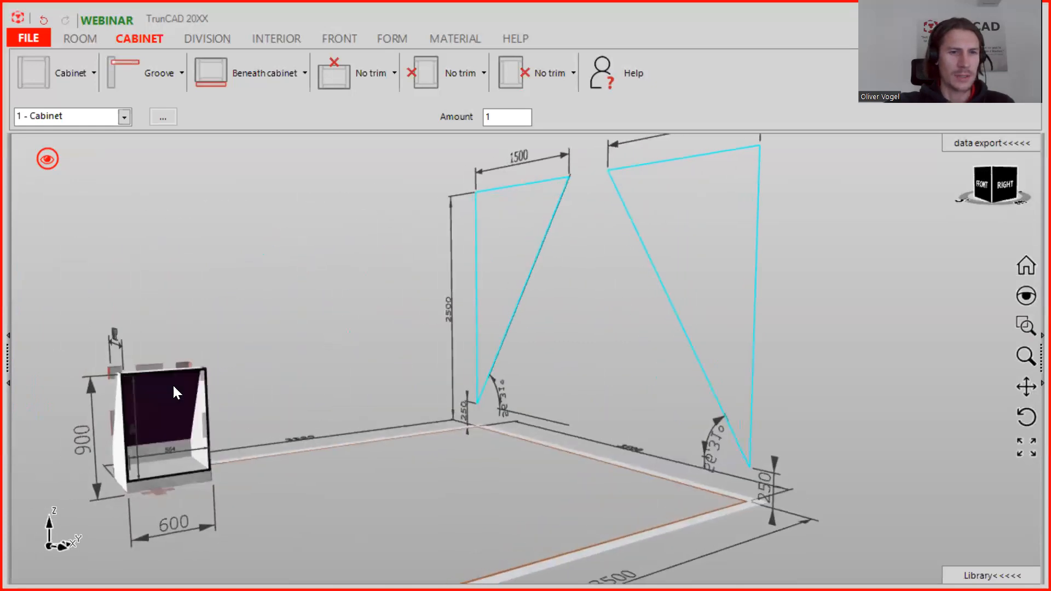
left_click(204, 528)
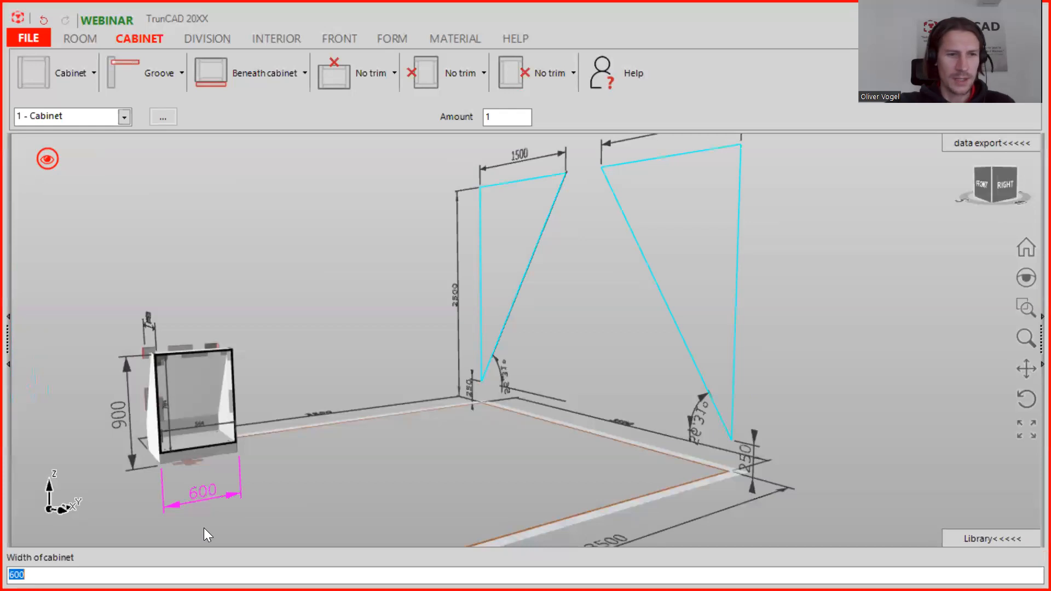
type("3500")
key("Return")
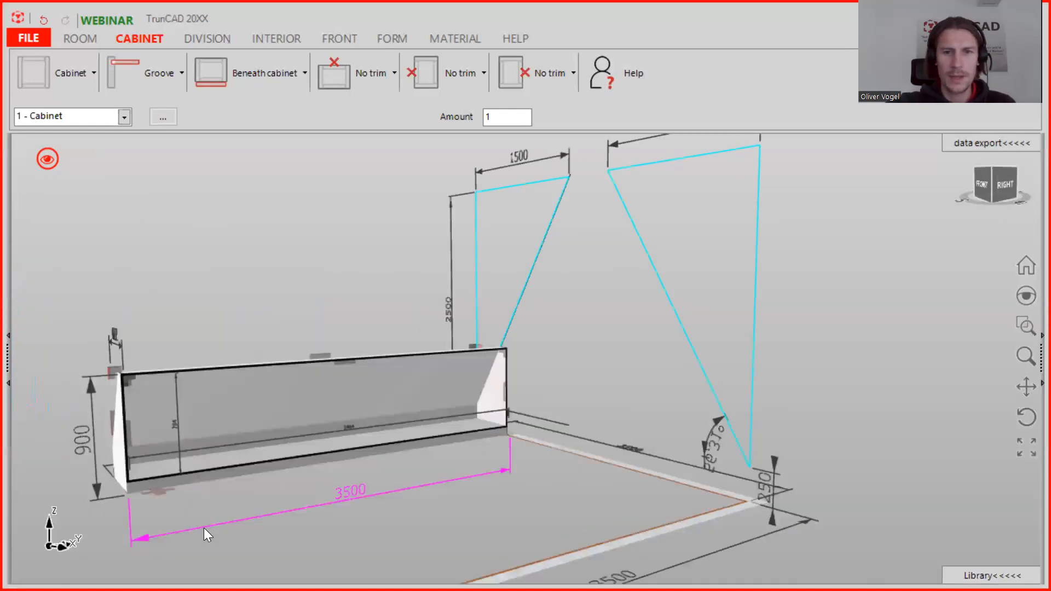
- Set the height of the cabinet on the left wall to 1000 mm
middle_click_drag(363, 348, 330, 379)
scroll(349, 437, "up", 2)
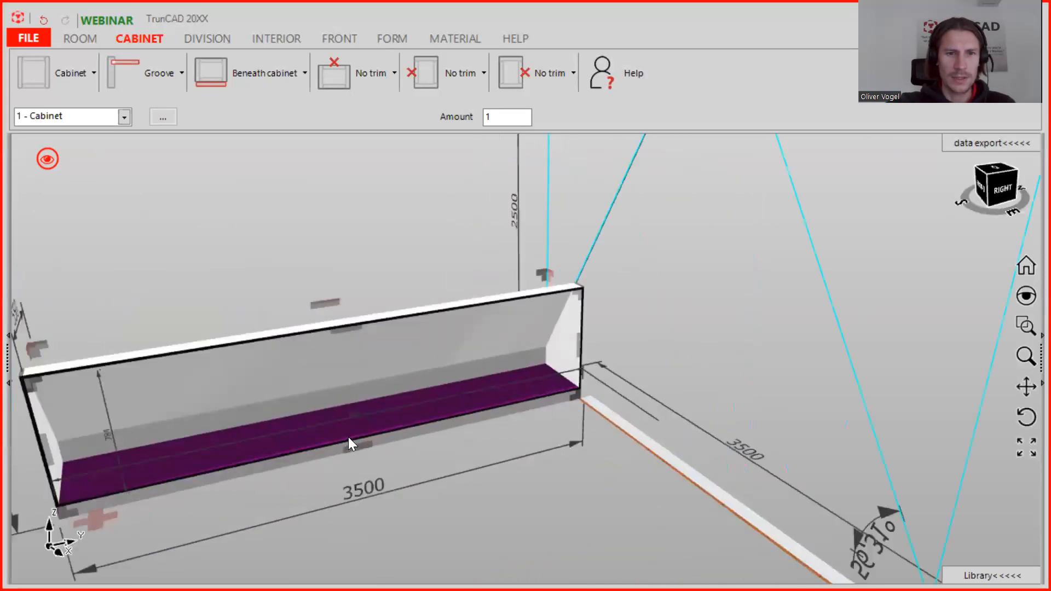
scroll(349, 435, "up", 1)
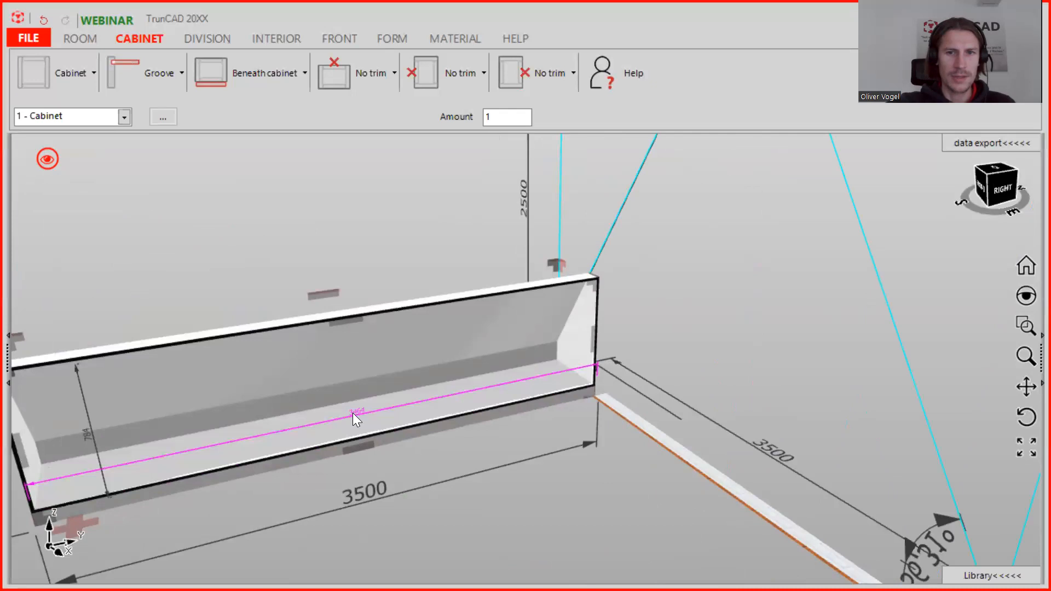
scroll(352, 413, "down", 3)
middle_click_drag(352, 415, 375, 399)
scroll(208, 397, "up", 2)
scroll(208, 398, "up", 3)
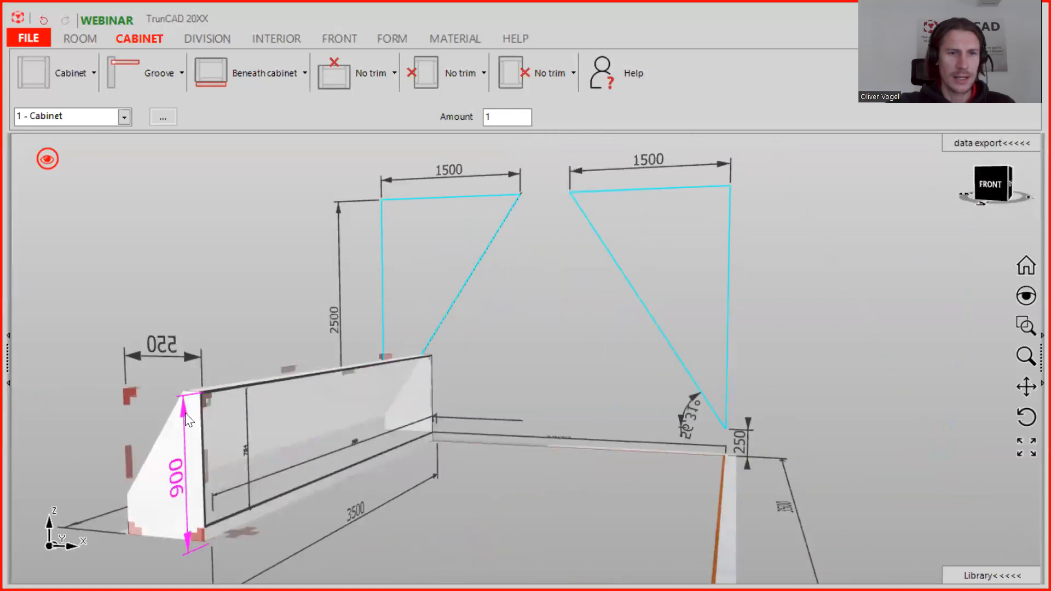
left_click(185, 412)
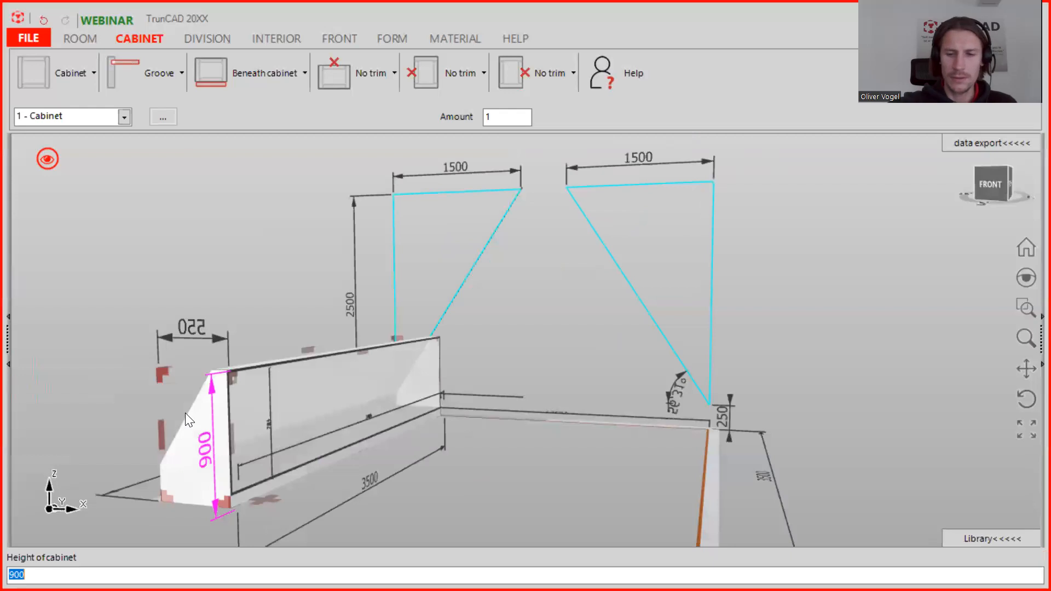
type("1000")
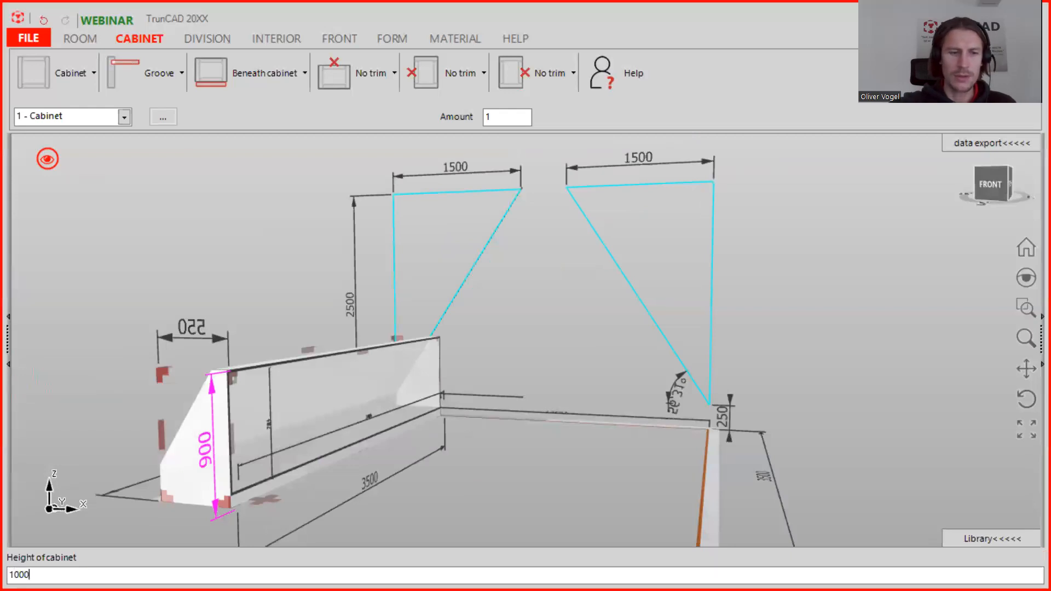
key("Return")
- Set the height of the plinth beneath the cabinet to 50 mm
mouse_move(208, 375)
middle_mouse_down()
mouse_move(359, 373)
mouse_move(180, 363)
mouse_move(205, 383)
middle_mouse_up()
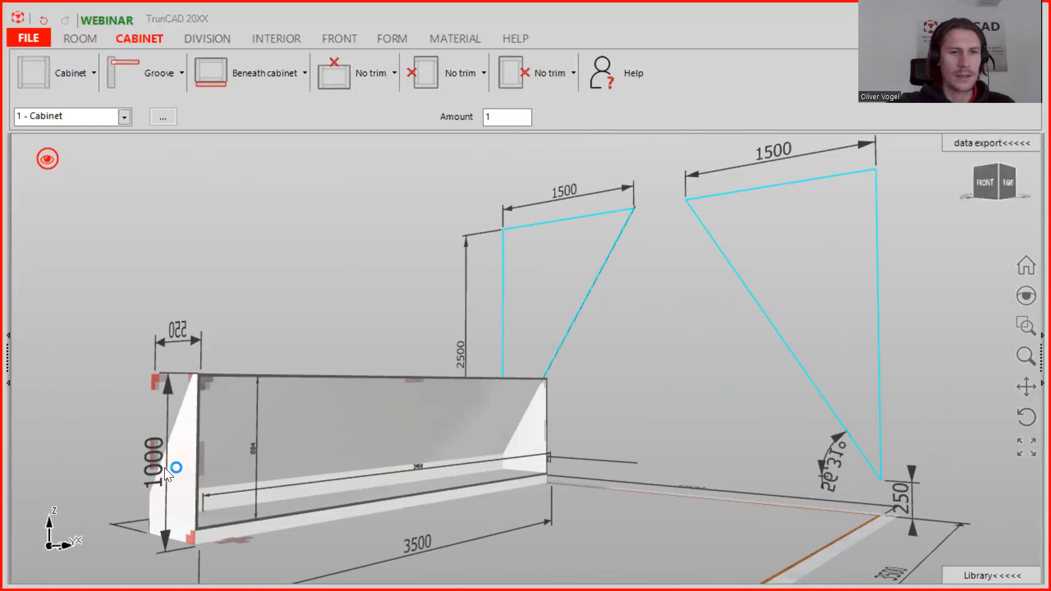
middle_click_drag(291, 390, 289, 332)
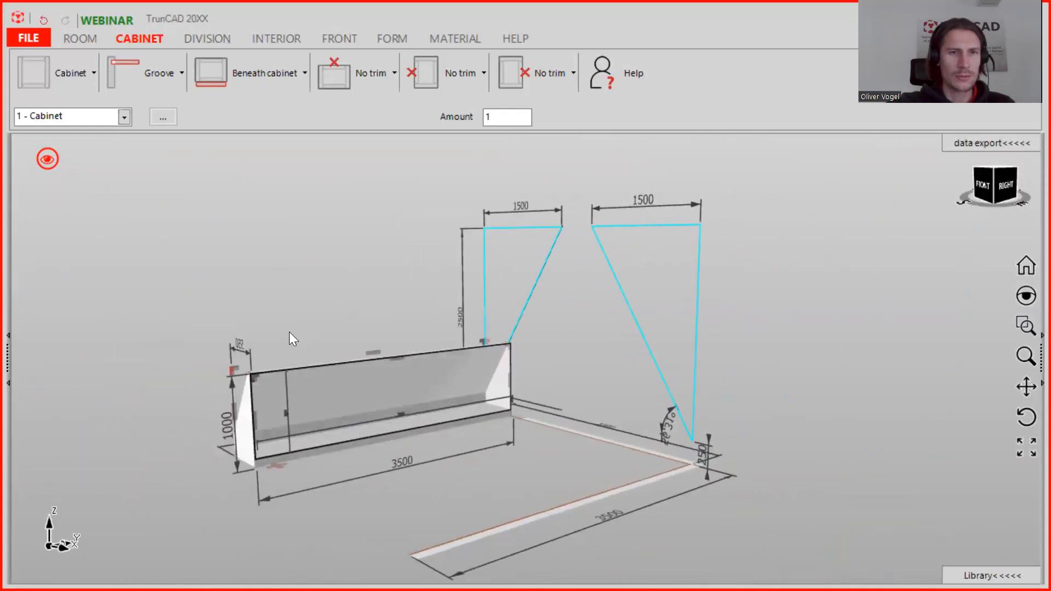
left_click(283, 82)
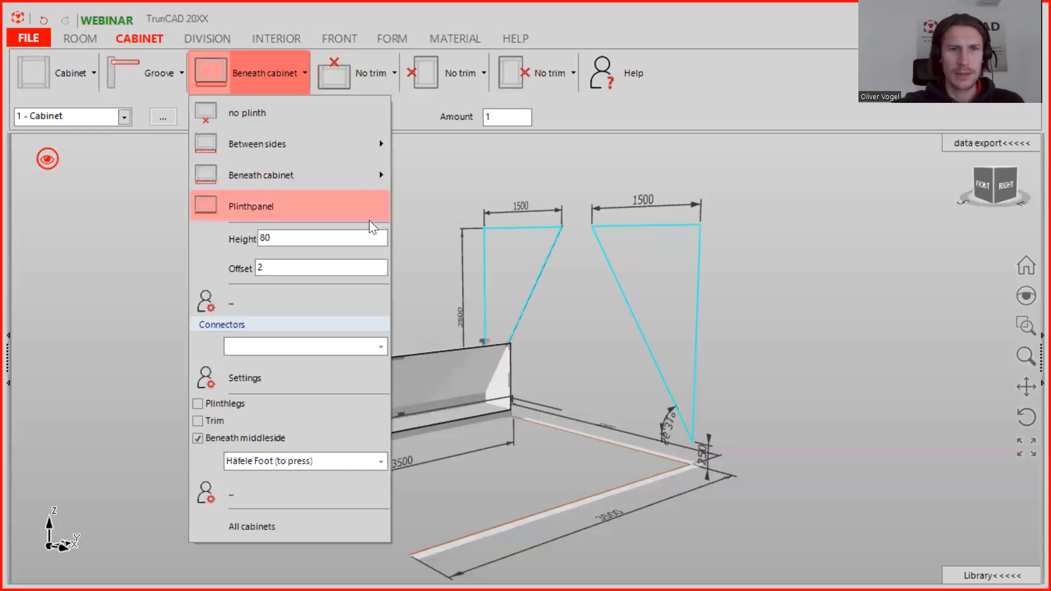
double_click(308, 236)
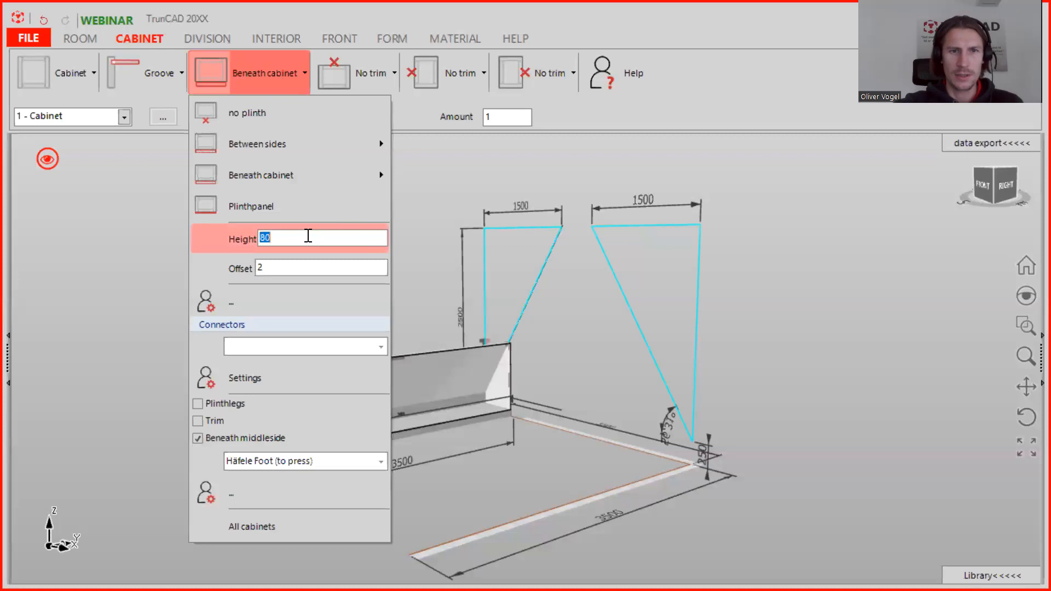
type("50")
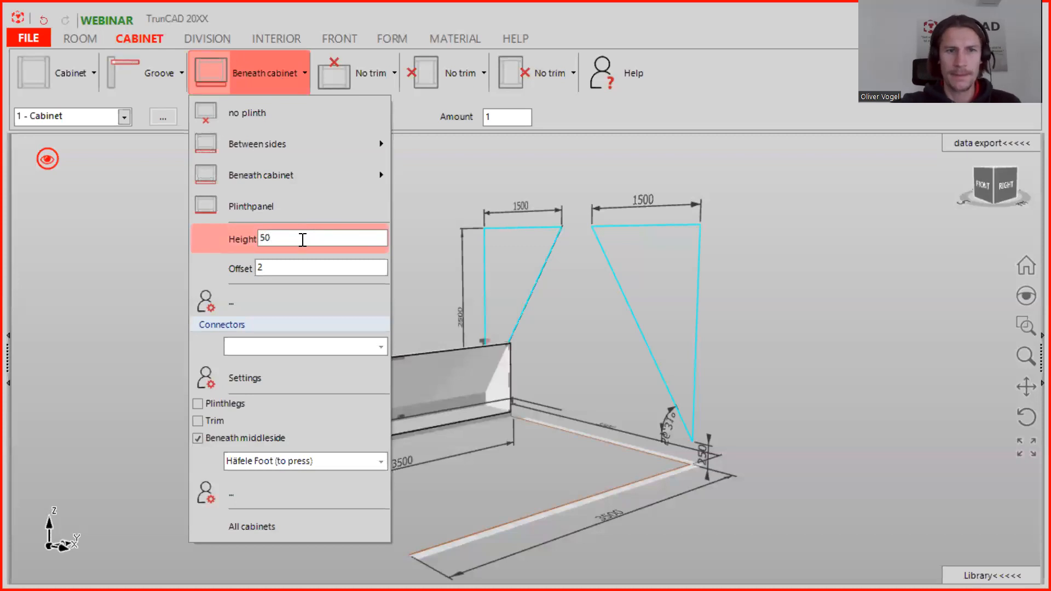
left_click(441, 364)
- Add 50 mm wide trims to the left and right sides of the cabinet
middle_click_drag(319, 332, 376, 371)
scroll(349, 420, "up", 5)
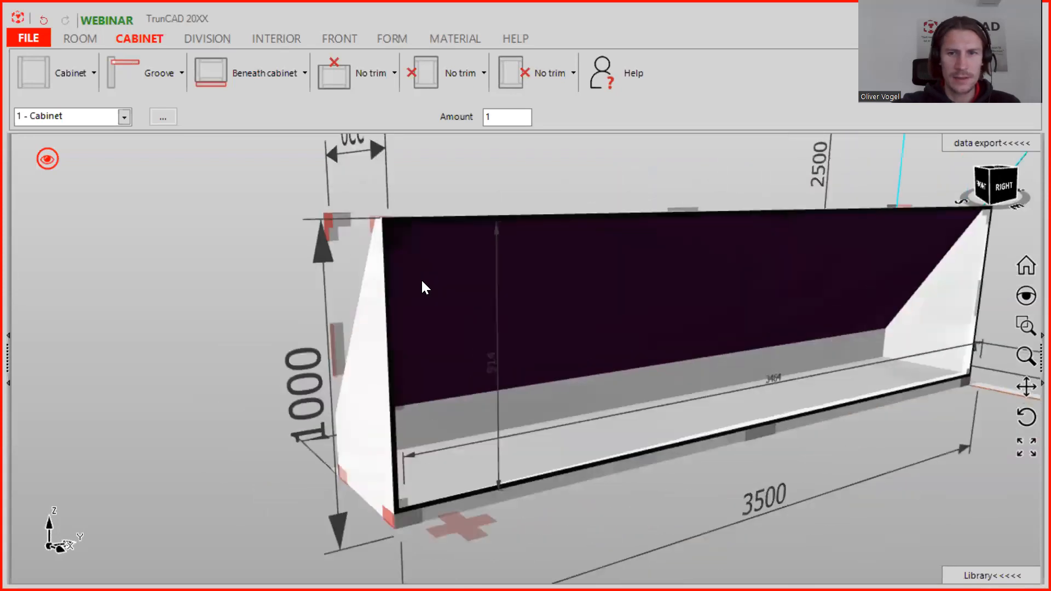
left_click(461, 73)
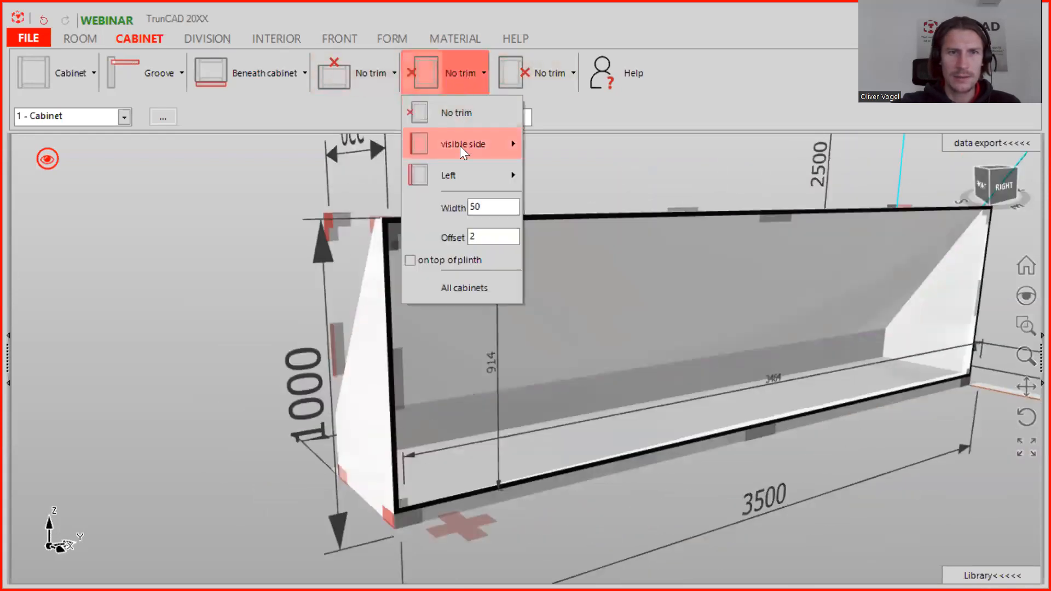
left_click(462, 169)
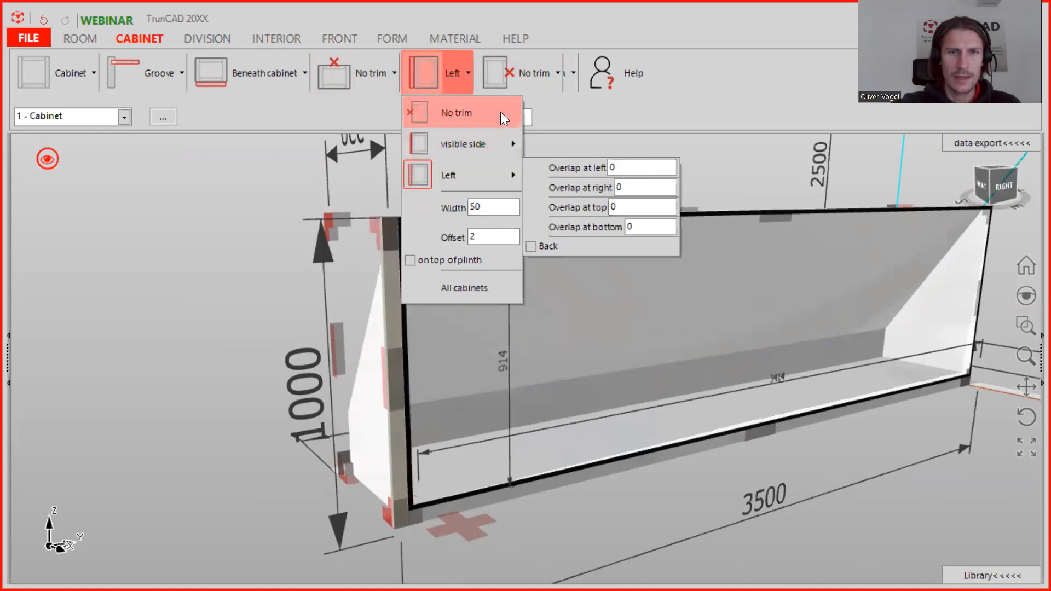
left_click(535, 70)
left_click(540, 174)
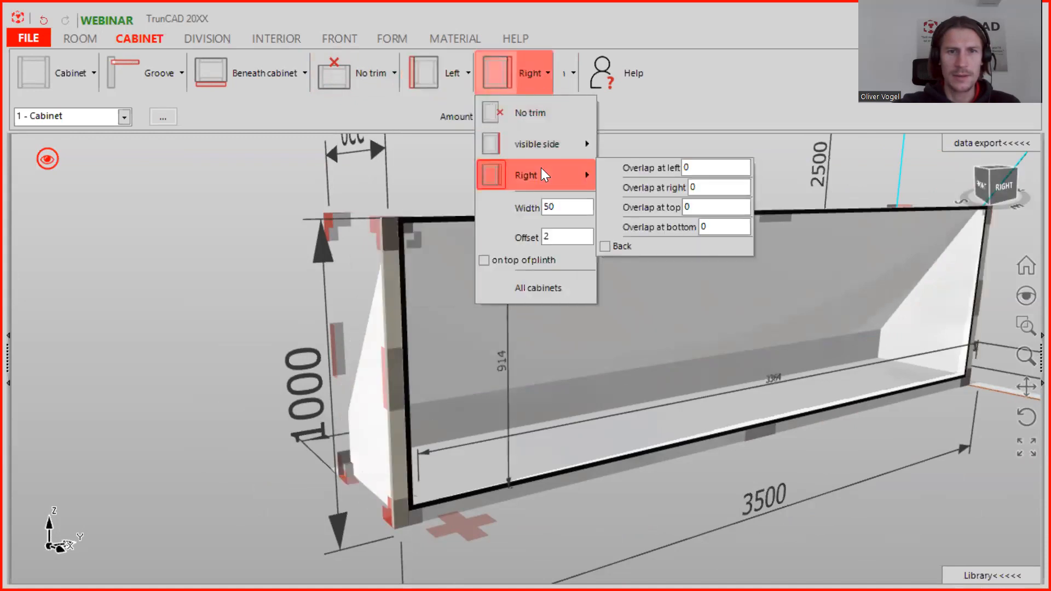
- Add a 50 mm high front trim on top of the cabinet and check it from several sides
left_click(388, 85)
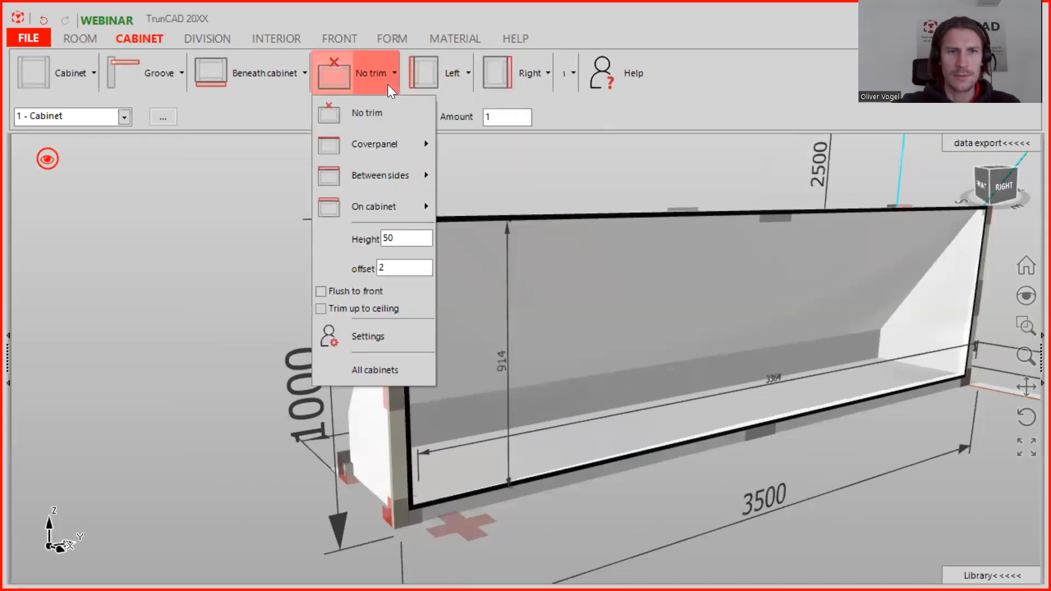
left_click(366, 206)
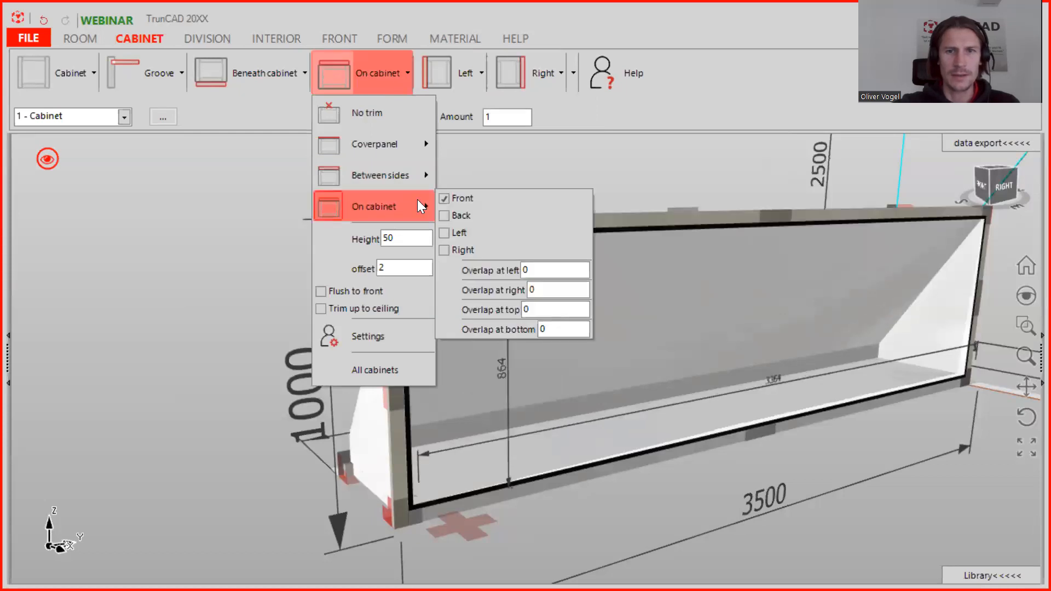
left_click(649, 167)
middle_click_drag(392, 230, 546, 227)
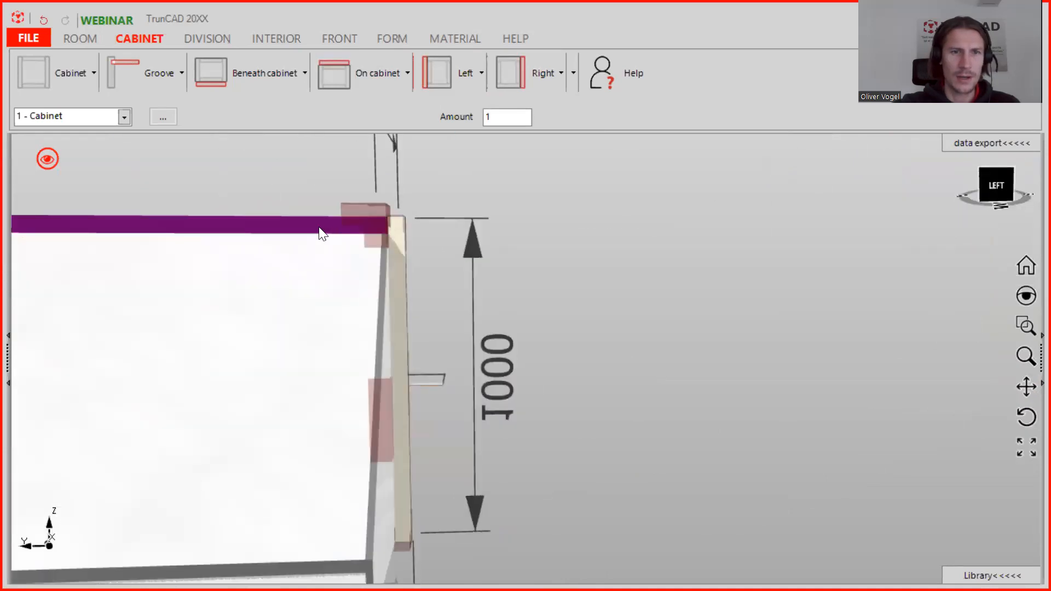
scroll(403, 232, "down", 2)
middle_click_drag(404, 231, 103, 235)
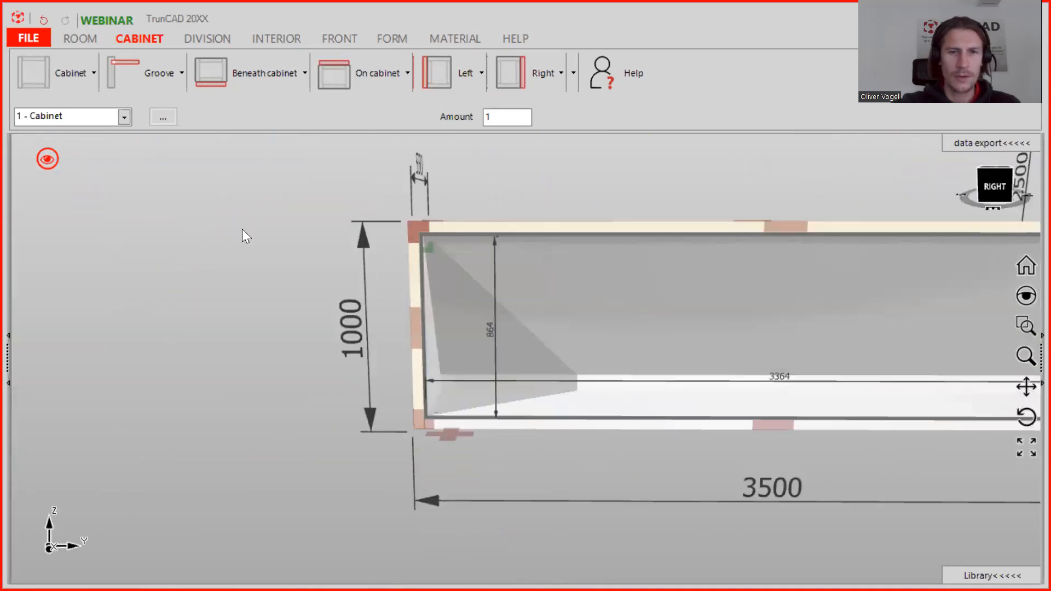
middle_click_drag(544, 246, 435, 255)
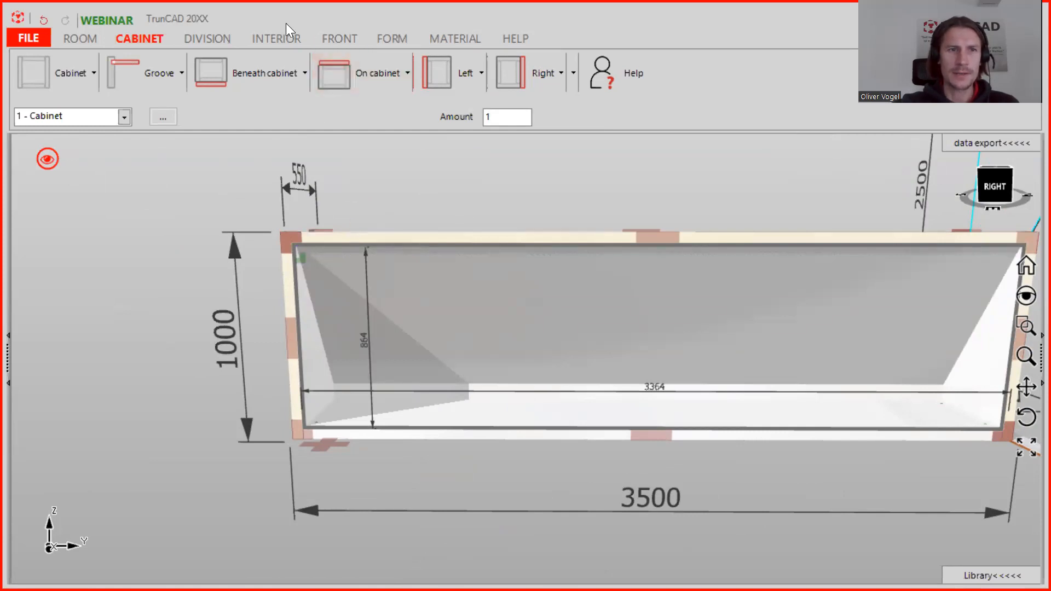
- Divide the cabinet interior into five equal compartments with four vertical dividers
left_click(223, 37)
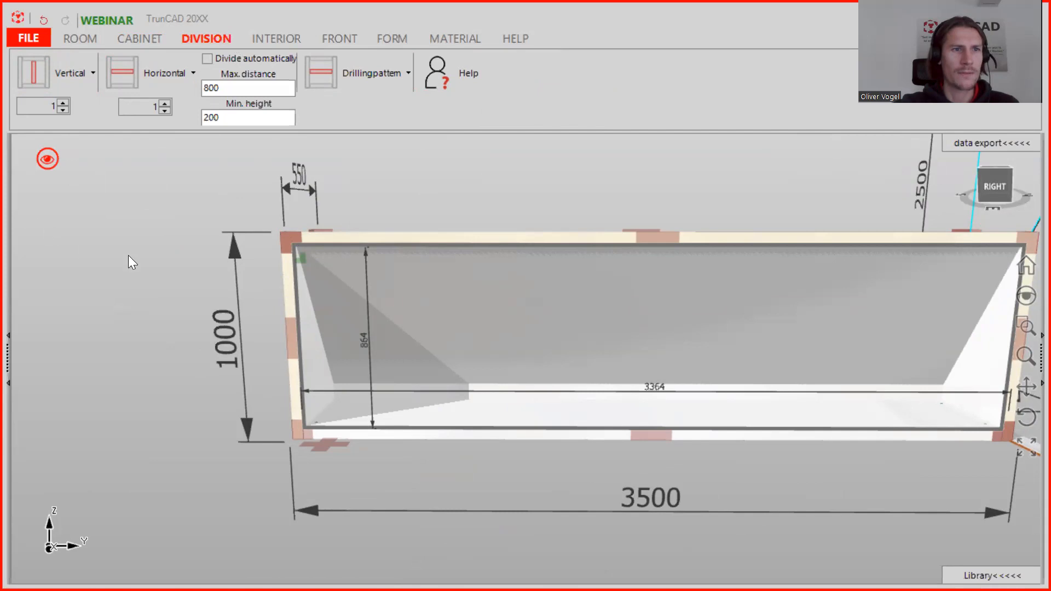
double_click(66, 102)
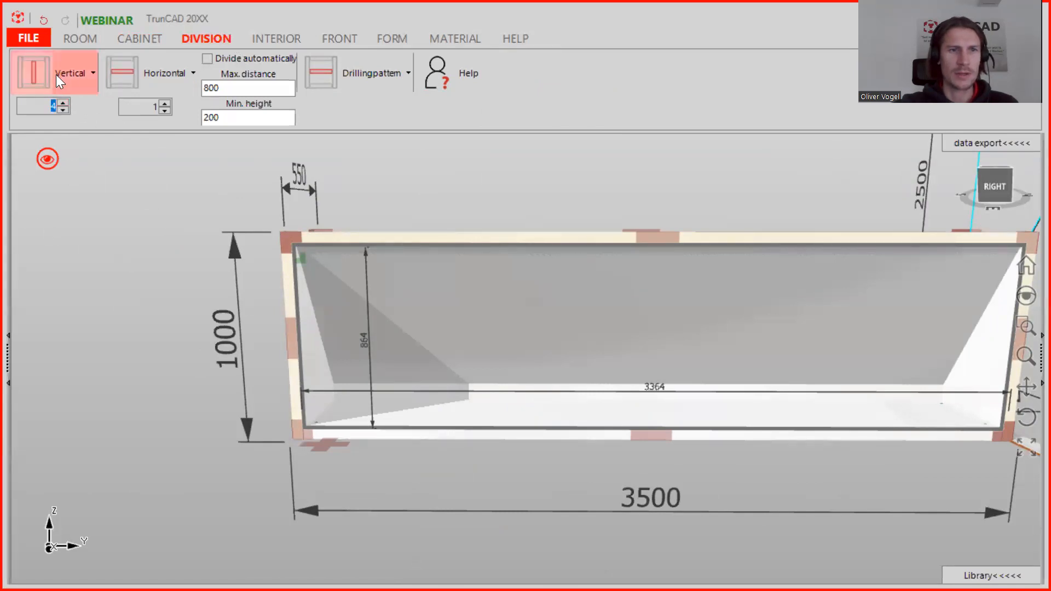
left_click(63, 74)
left_click(63, 74)
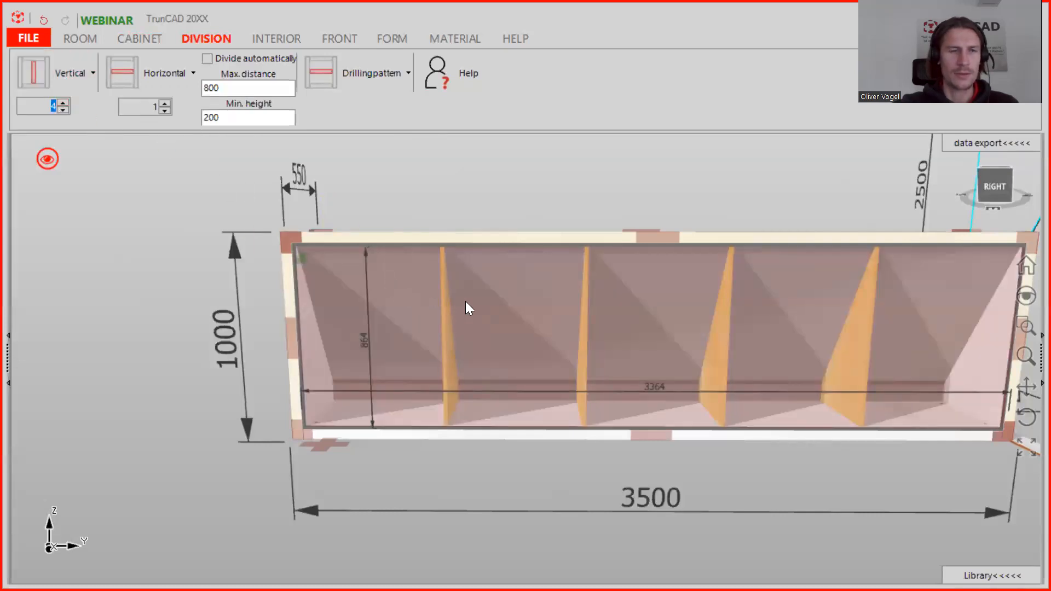
left_click(466, 302)
- Insert one horizontal division at mid-height across all five compartments
scroll(643, 310, "down", 2)
middle_click_drag(643, 310, 506, 300)
left_click(147, 62)
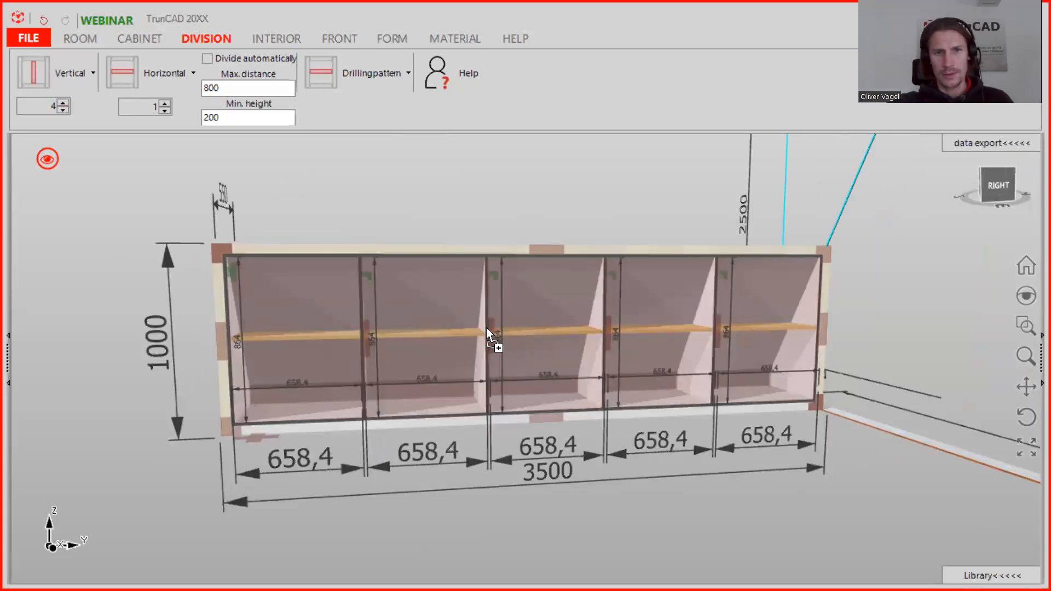
left_click(455, 355)
middle_click_drag(428, 337, 342, 328)
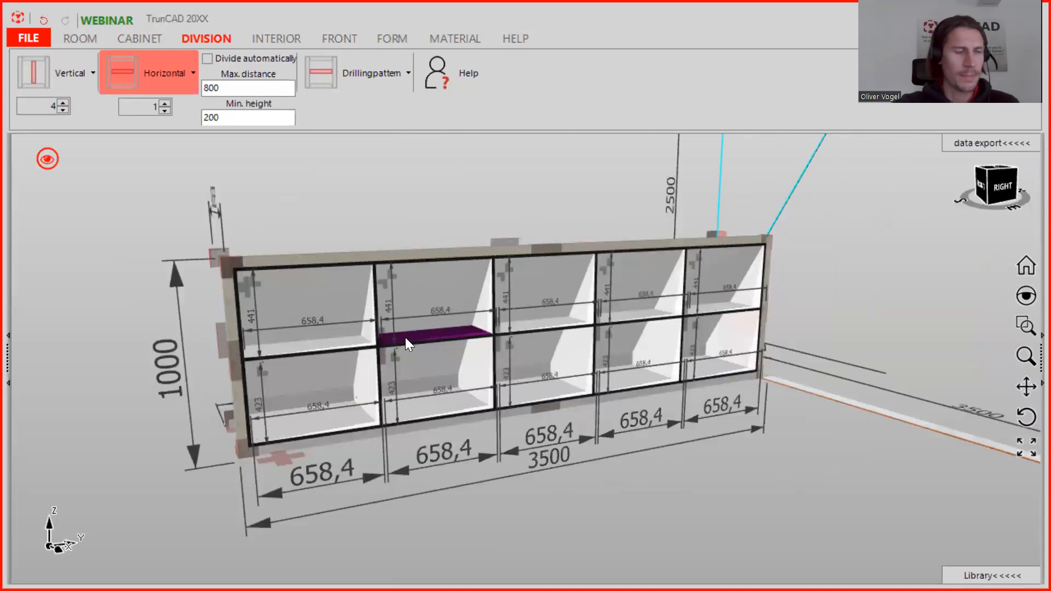
scroll(392, 359, "up", 3)
middle_click_drag(401, 363, 424, 323)
scroll(367, 329, "down", 4)
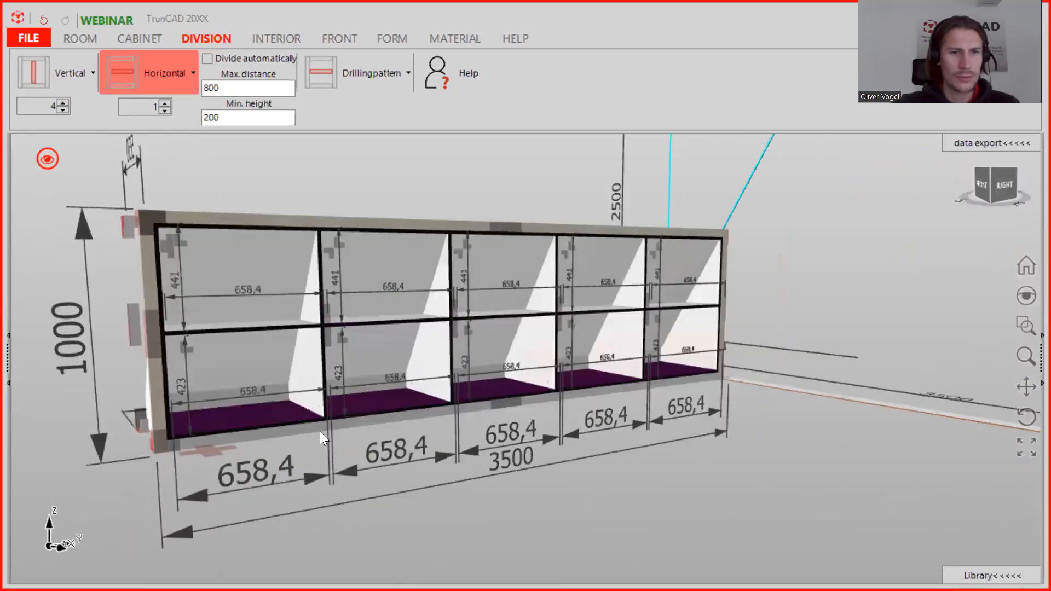
middle_click_drag(308, 386, 288, 390)
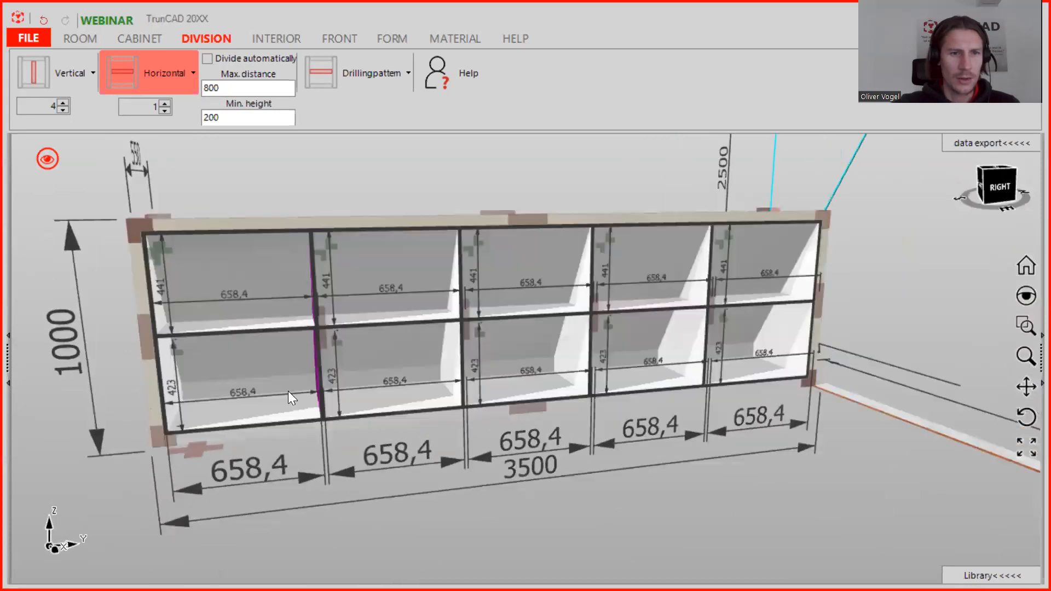
- Configure the interior drawer with height 110 mm, no fixed depth and a 5 mm distance to the bottom
scroll(265, 393, "up", 6)
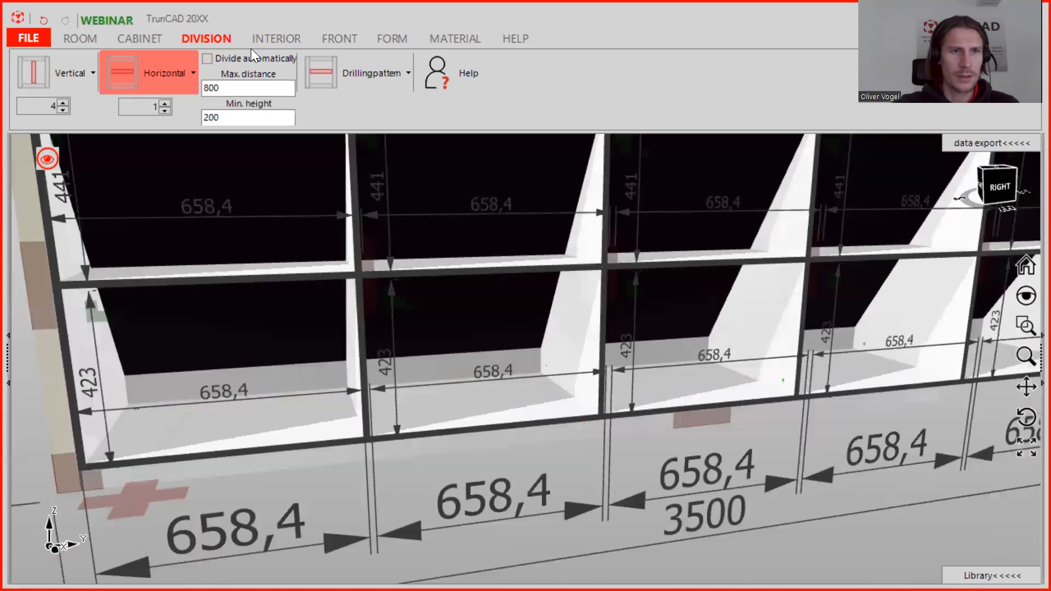
left_click(264, 39)
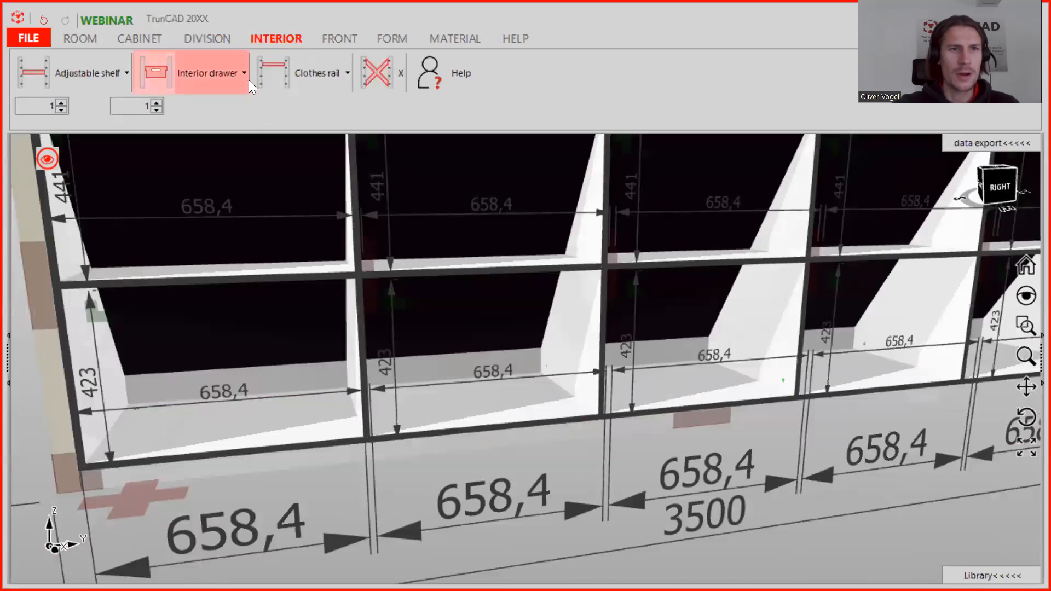
left_click(225, 72)
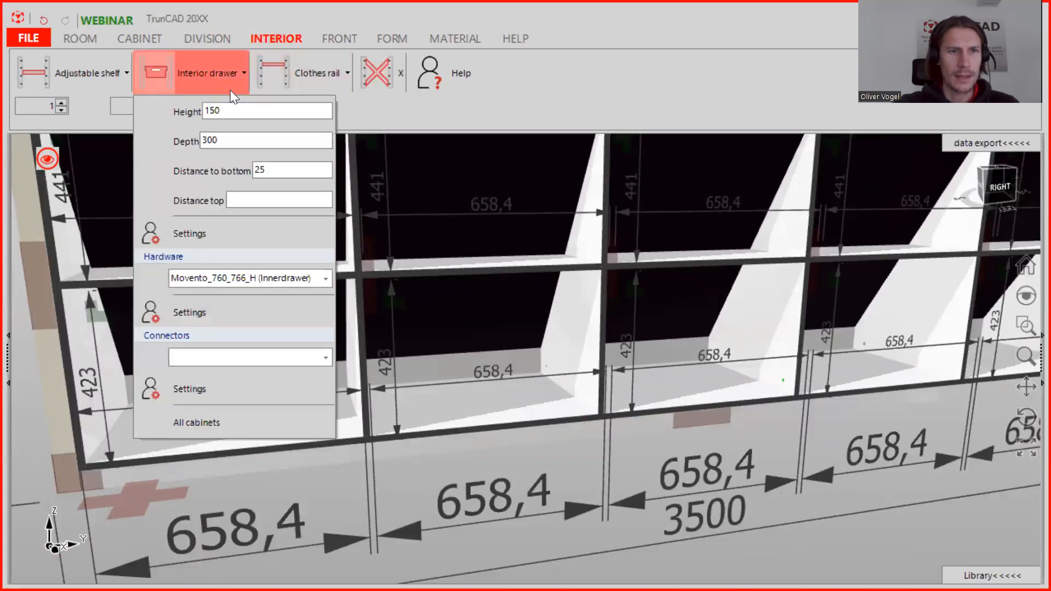
double_click(239, 108)
type("110")
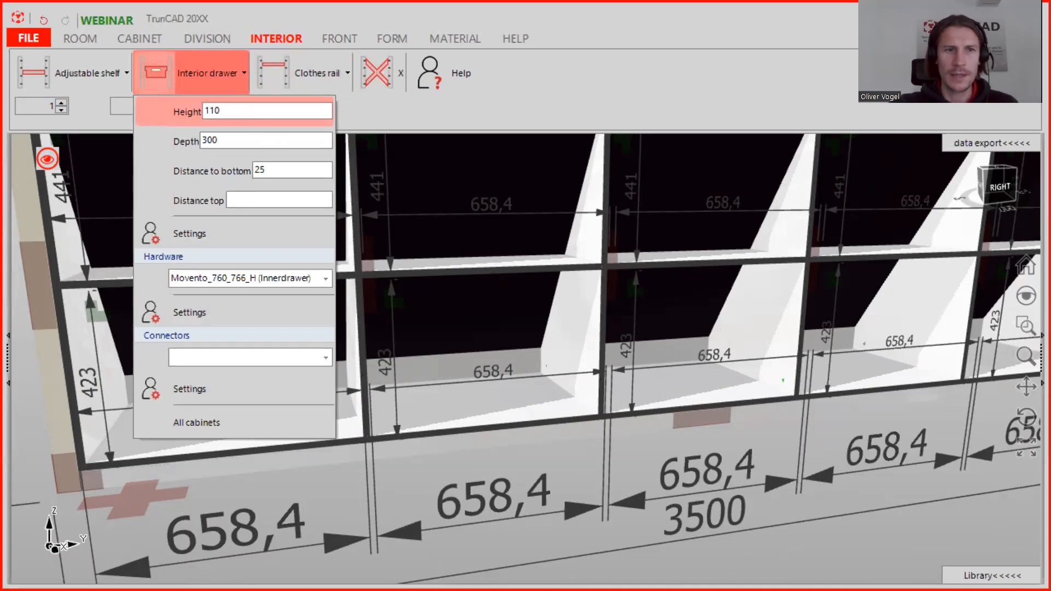
double_click(224, 140)
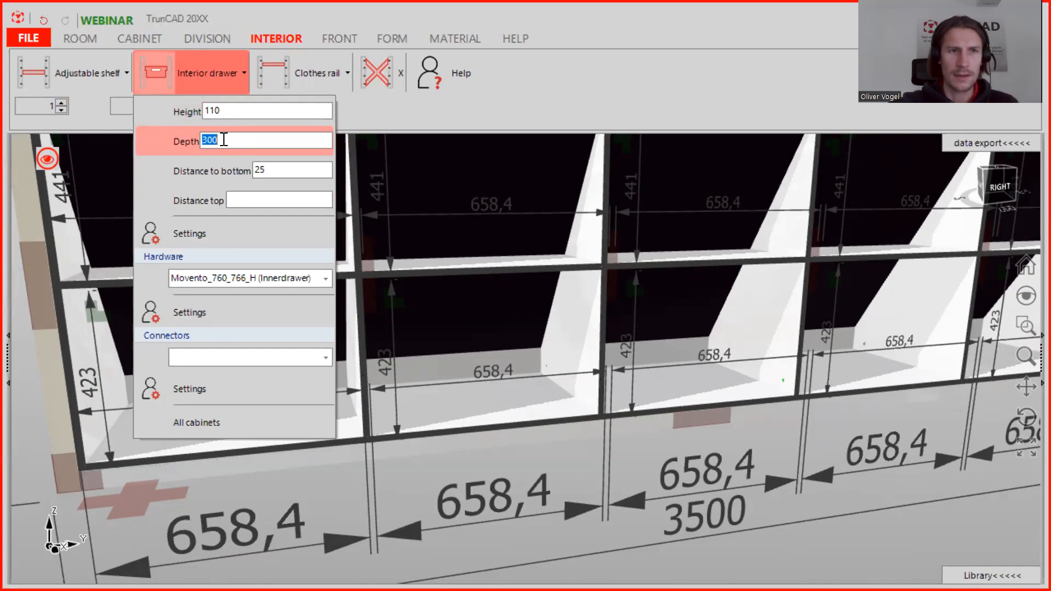
key("BackSpace")
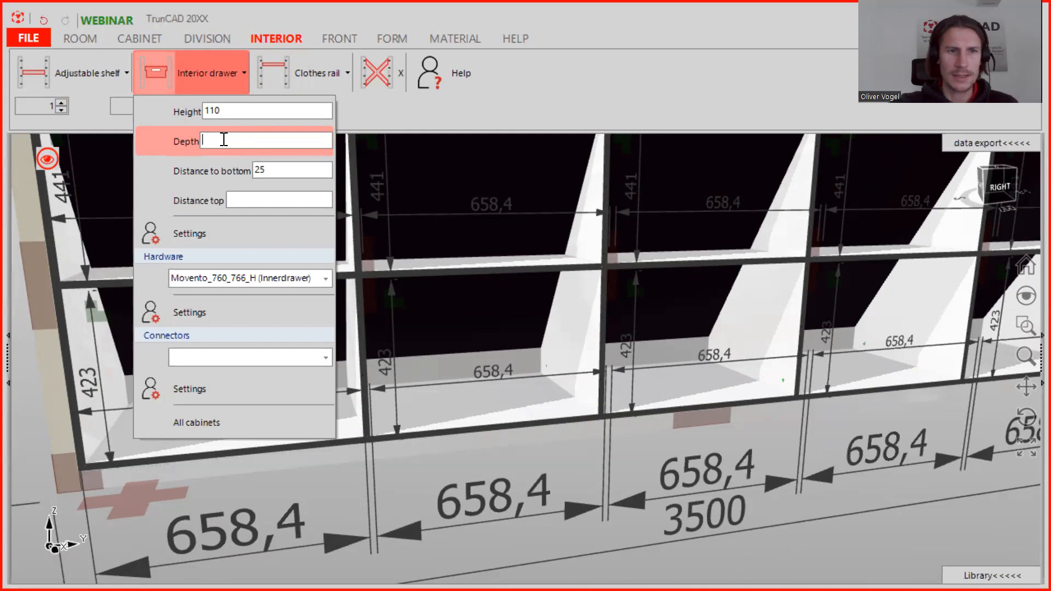
left_click(272, 169)
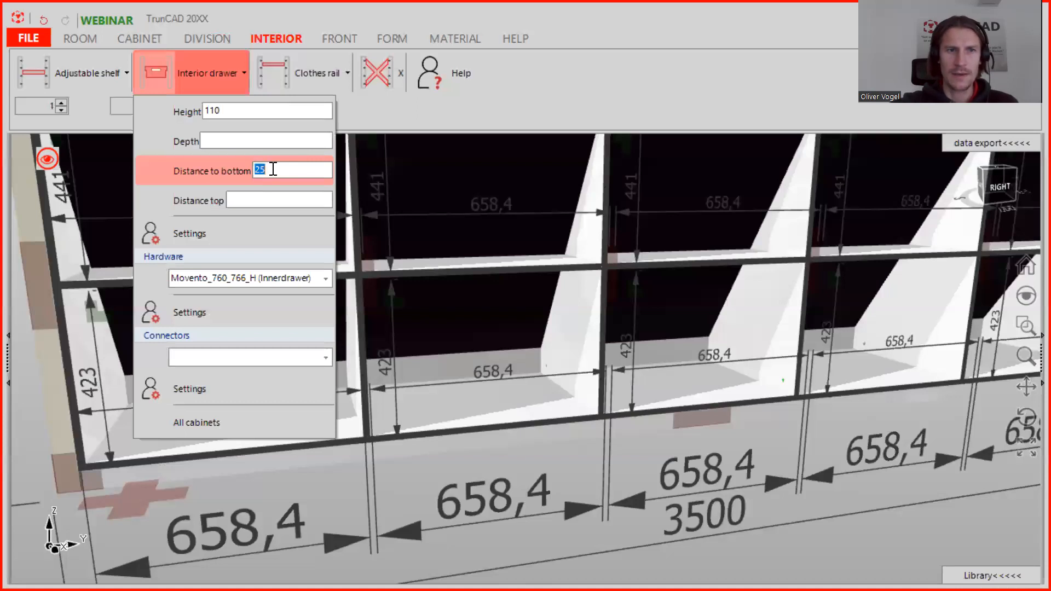
type("5")
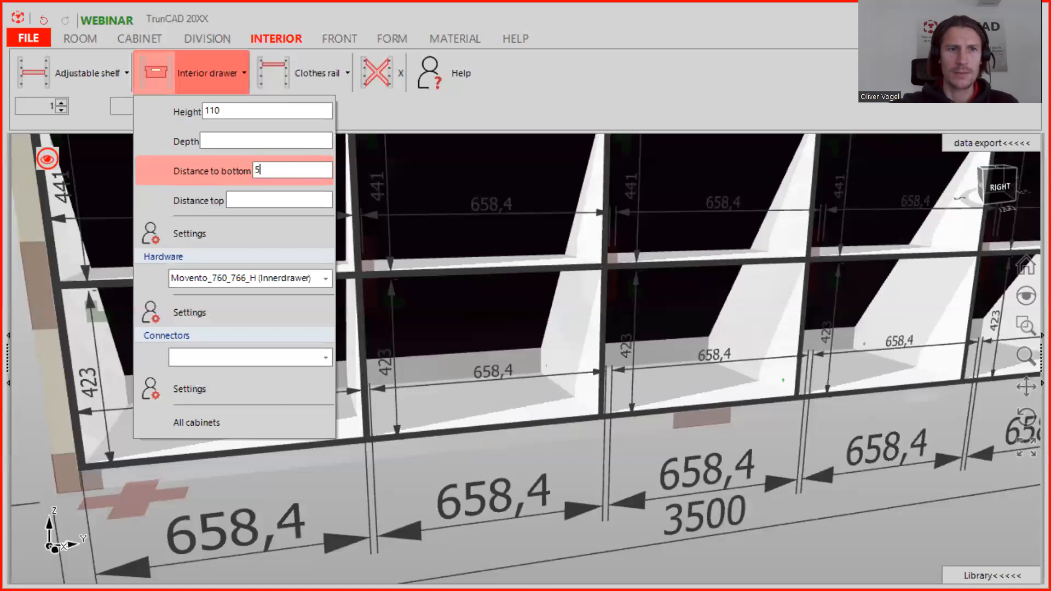
left_click(600, 106)
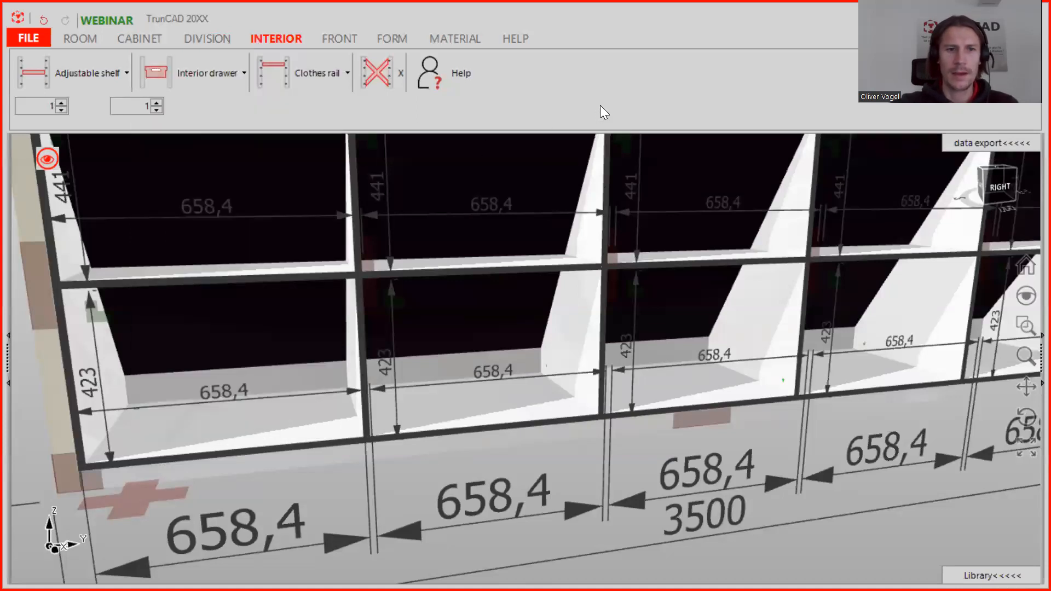
- Insert an interior drawer in the lower compartment at the cabinet's left end and inspect its fit against the slope
left_click(162, 71)
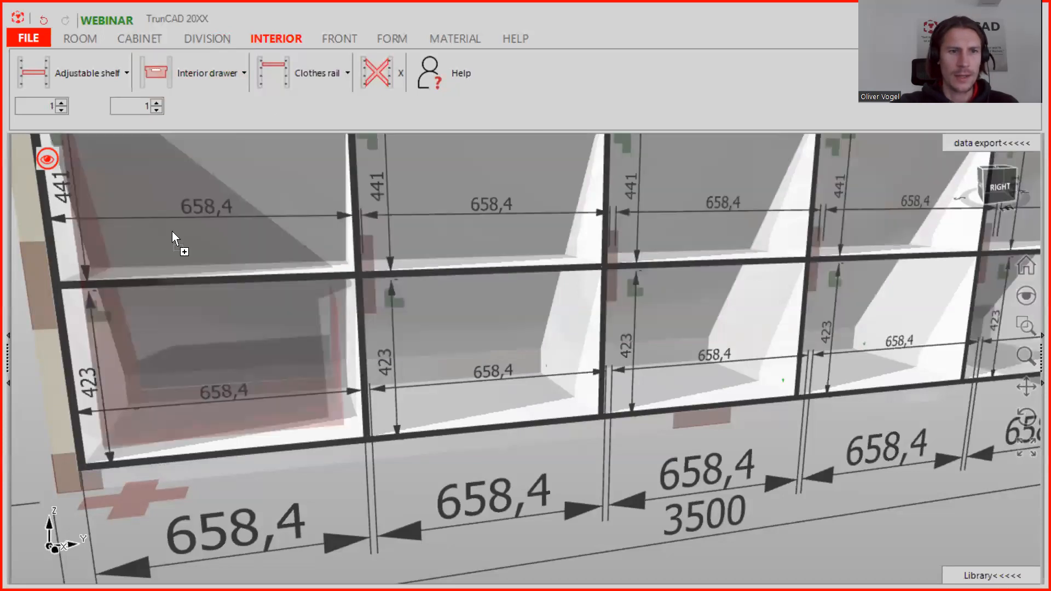
left_click(210, 363)
scroll(132, 364, "up", 5)
scroll(133, 366, "up", 5)
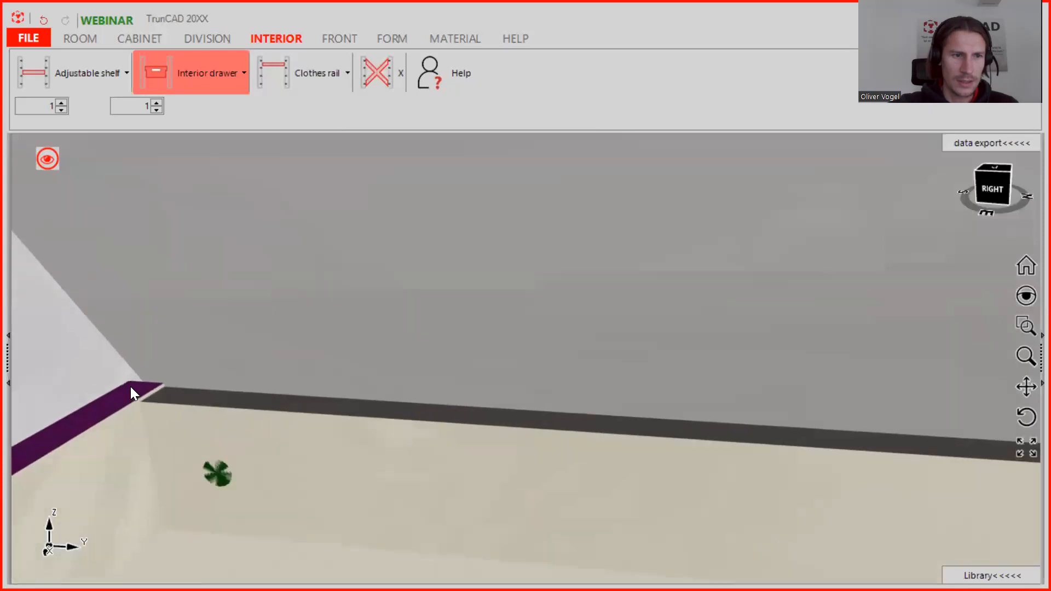
middle_click_drag(130, 386, 186, 367)
scroll(186, 367, "down", 5)
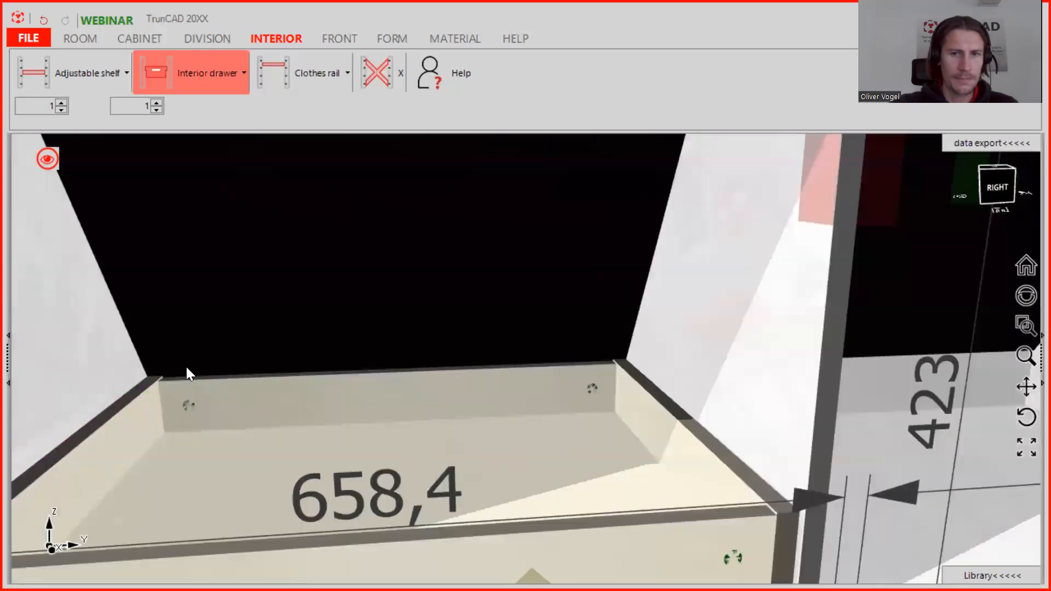
middle_click_drag(239, 395, 206, 376)
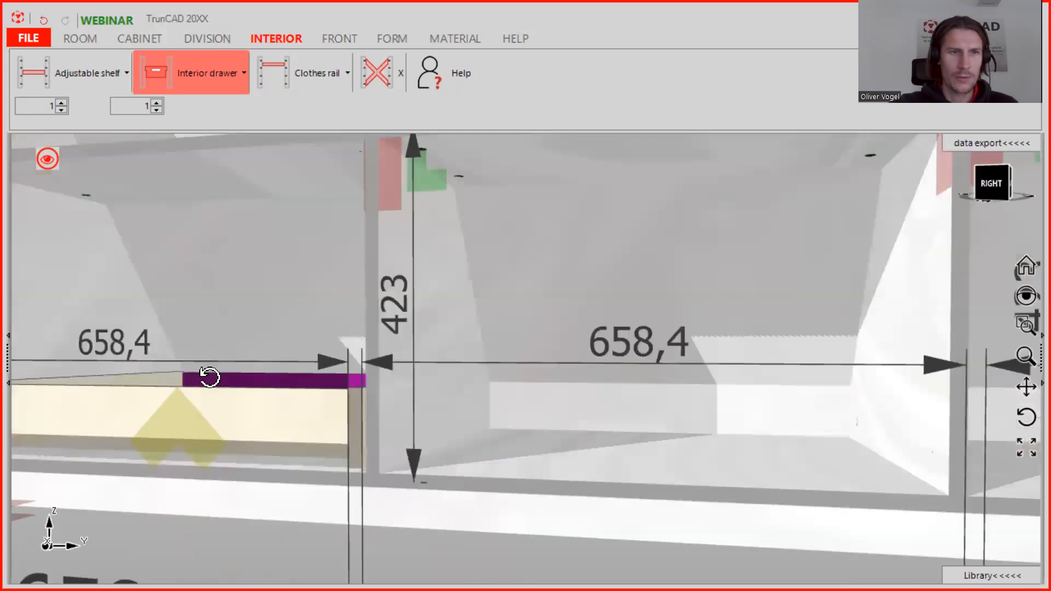
- Insert an interior drawer in the second lower compartment from the left
left_click(216, 85)
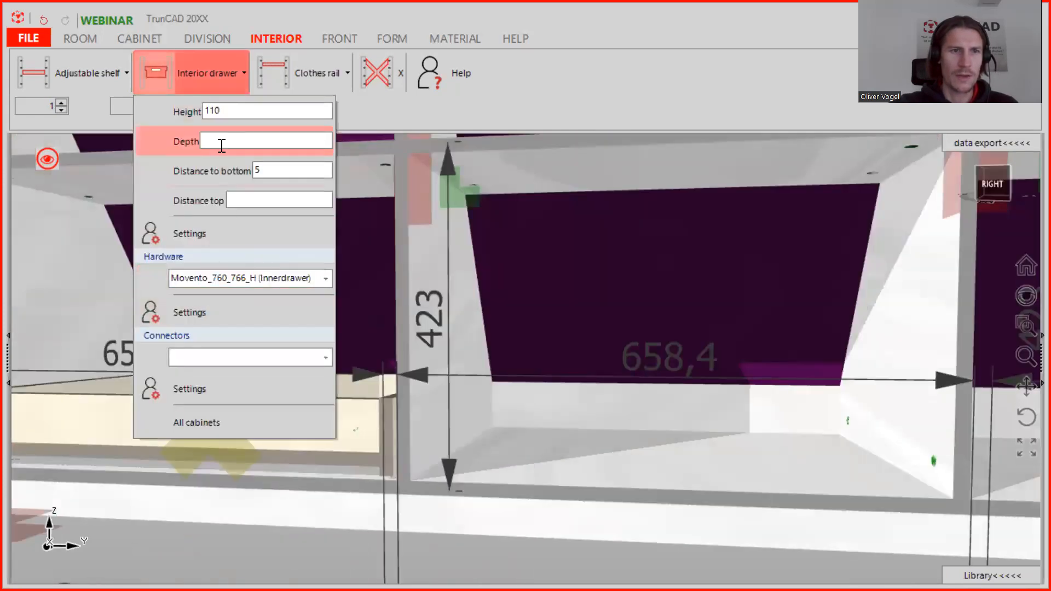
left_click(215, 86)
scroll(499, 343, "down", 5)
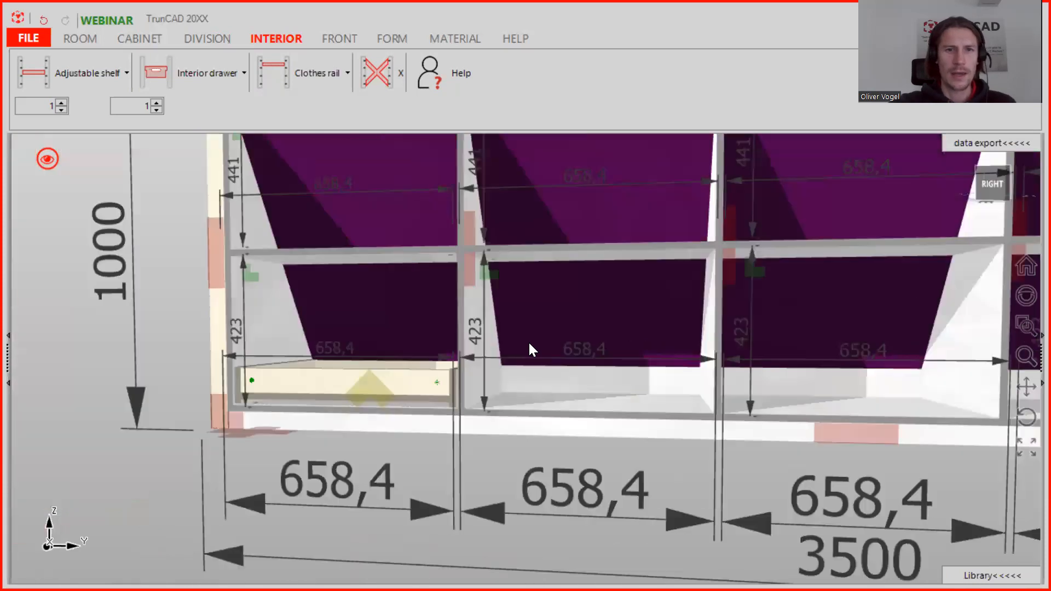
middle_click_drag(528, 343, 434, 359)
left_click(153, 80)
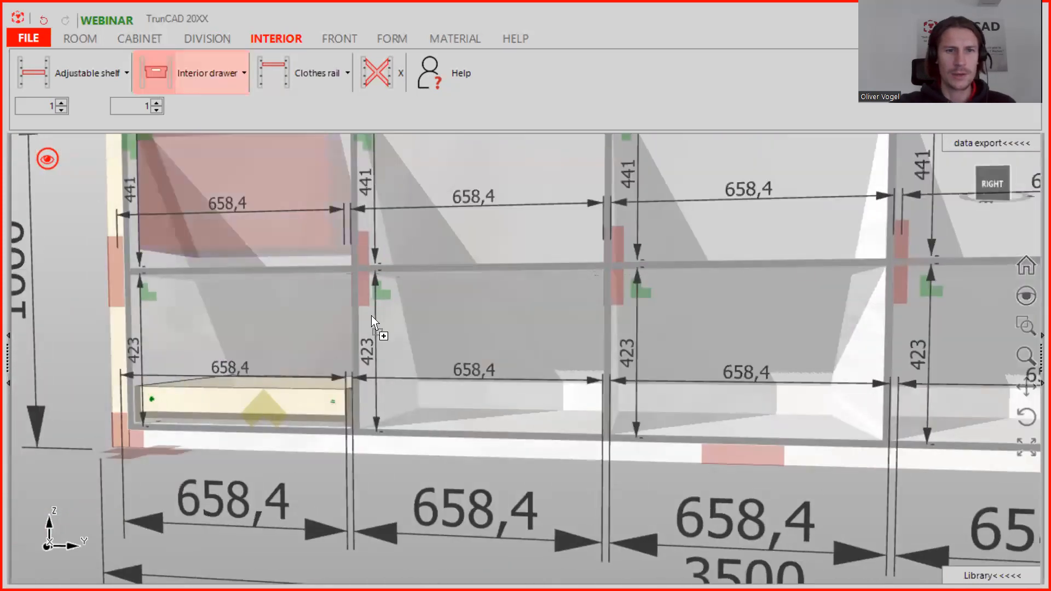
left_click(472, 370)
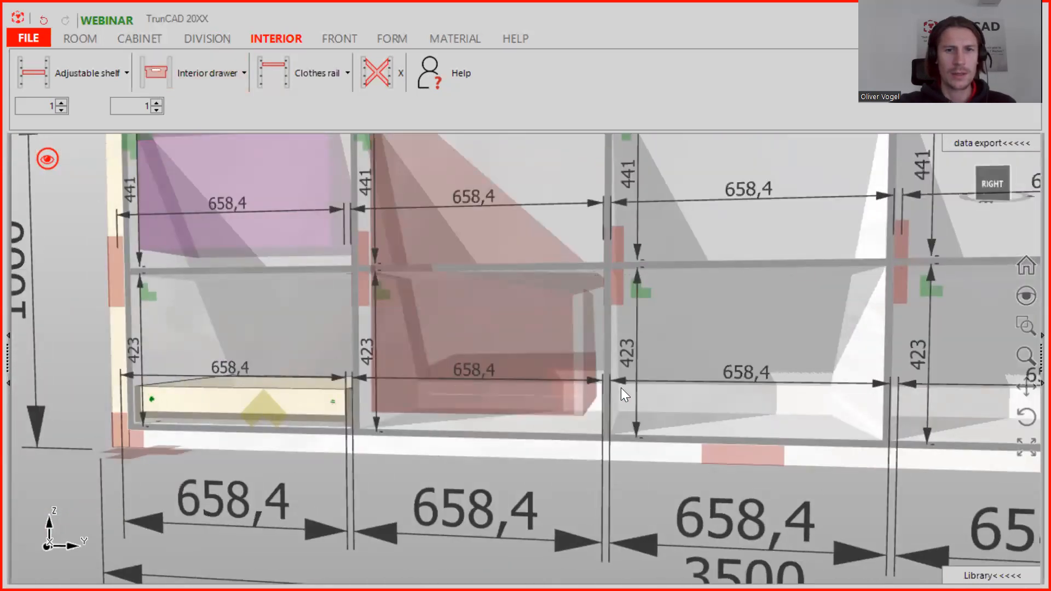
- Insert one adjustable shelf in the middle lower compartment
middle_click_drag(707, 363, 411, 400)
scroll(564, 373, "down", 3)
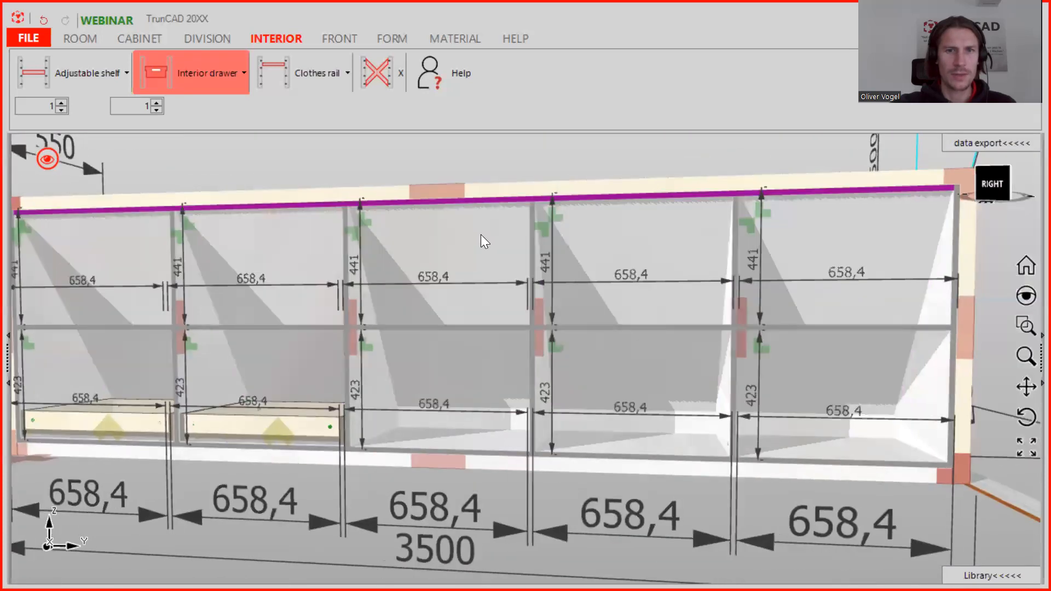
mouse_move(510, 248)
middle_mouse_down()
mouse_move(518, 260)
mouse_move(510, 267)
middle_mouse_up()
left_click_drag(33, 79, 482, 369)
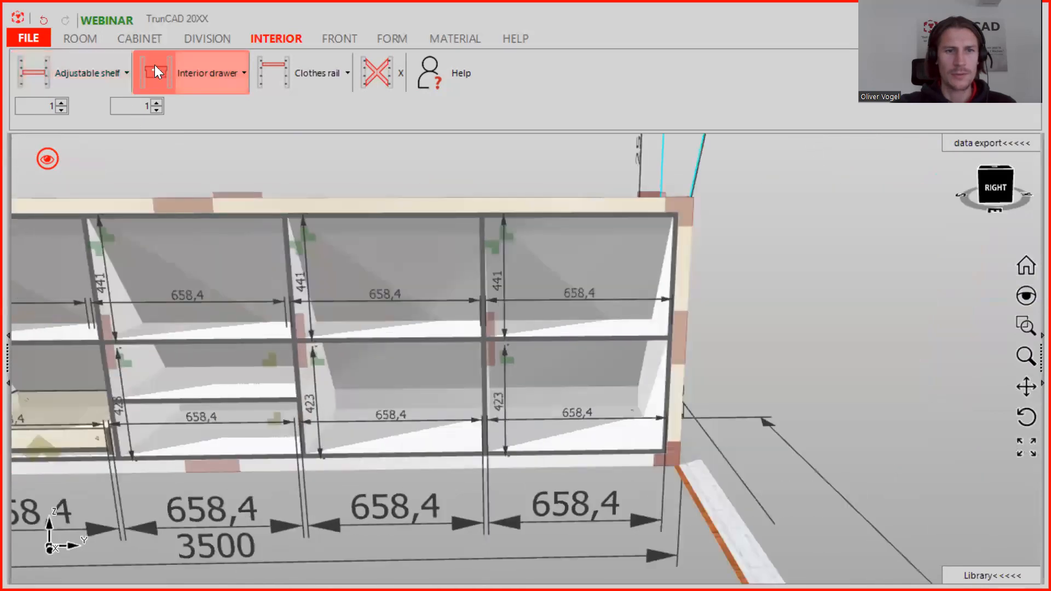
- Insert an interior drawer in each of the fourth and fifth lower compartments and inspect the side clearance of the first compartment's drawer
left_click_drag(155, 65, 357, 388)
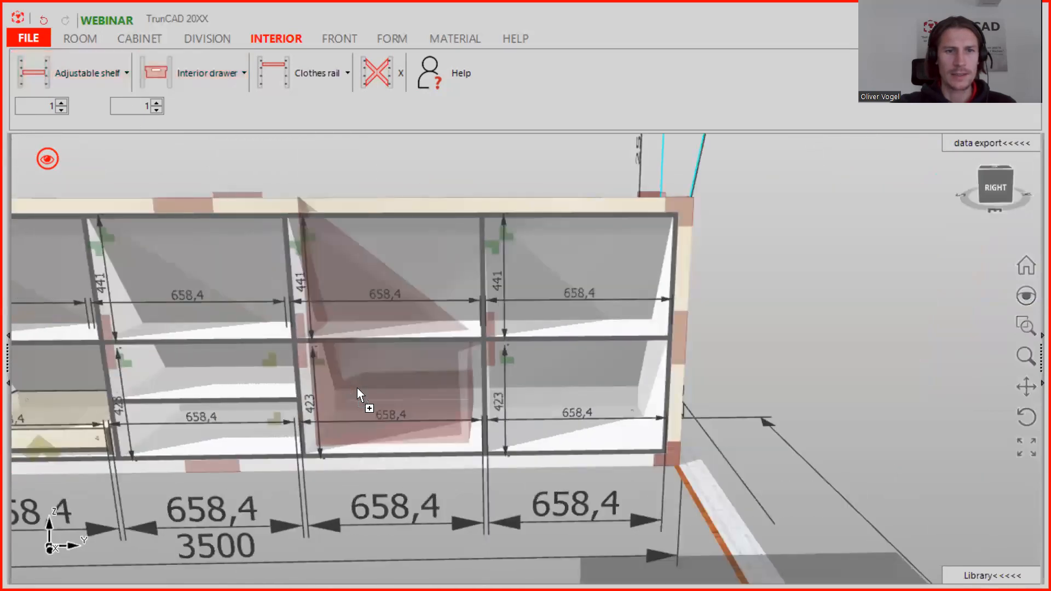
left_click_drag(160, 64, 555, 385)
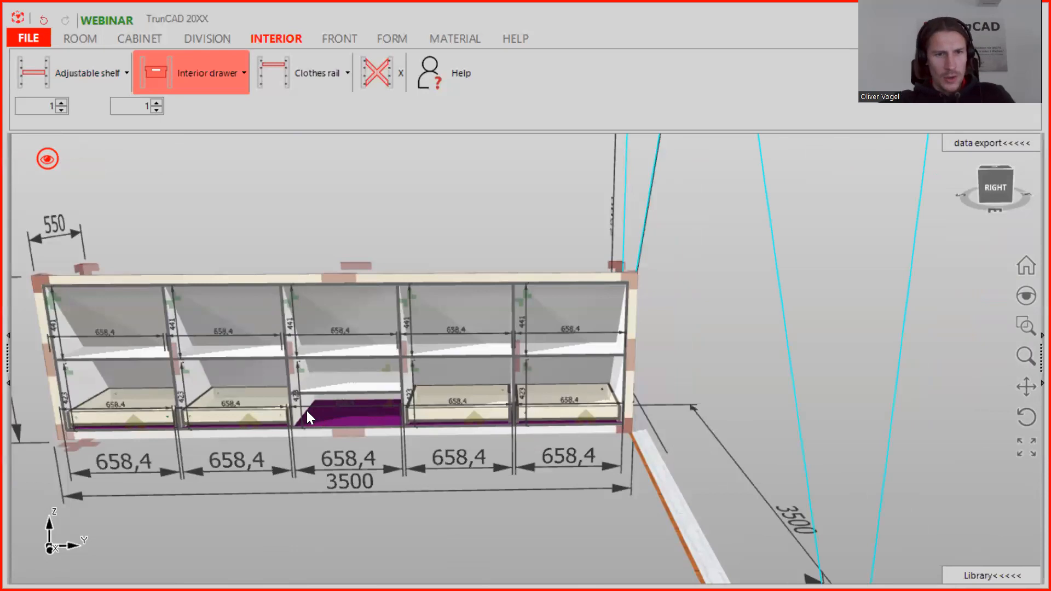
left_click(308, 416)
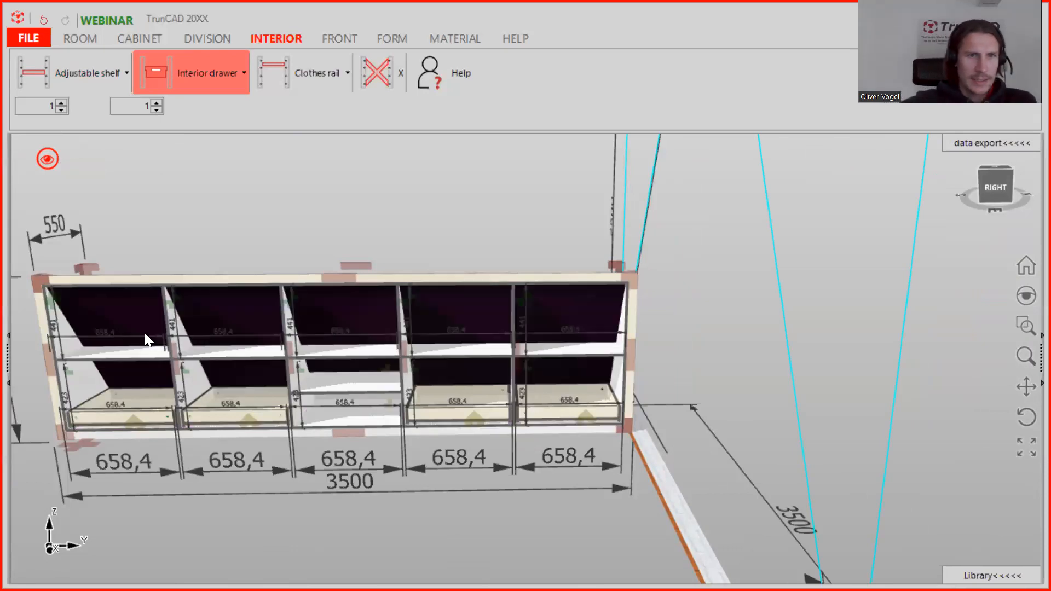
middle_click_drag(154, 362, 463, 378)
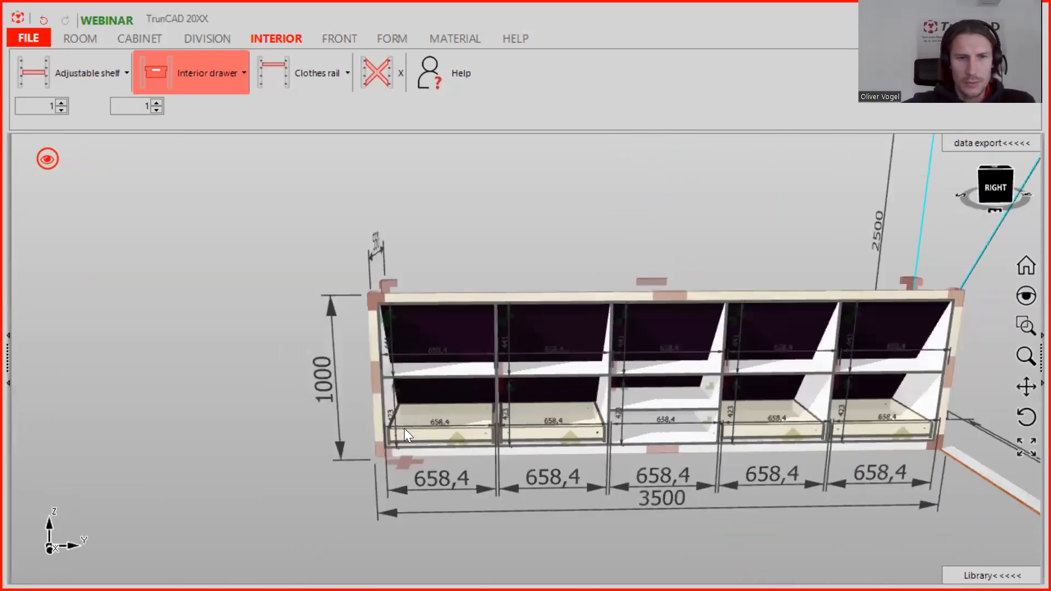
scroll(404, 428, "up", 5)
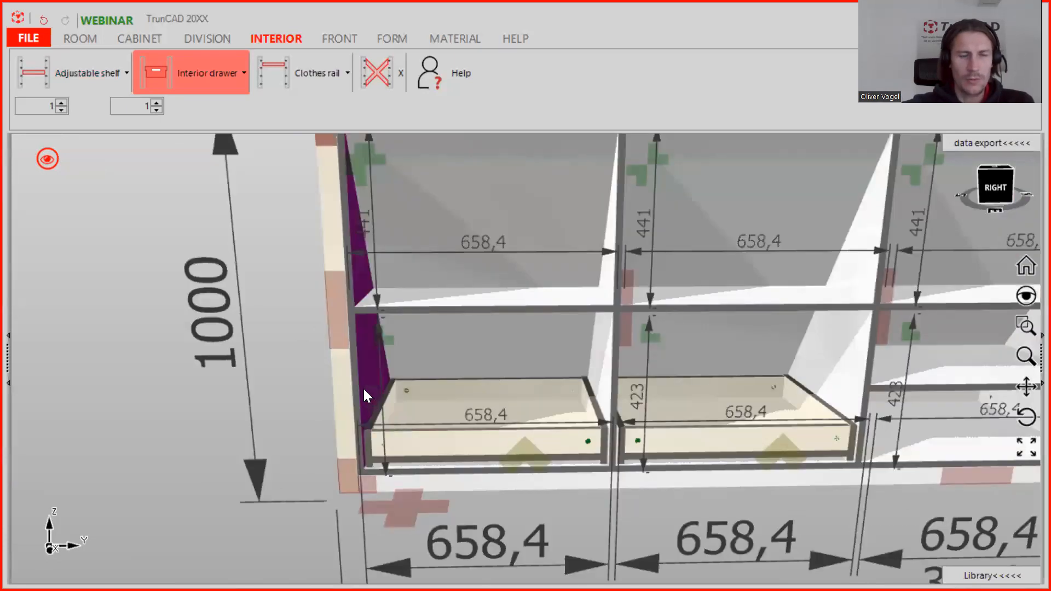
scroll(374, 428, "up", 4)
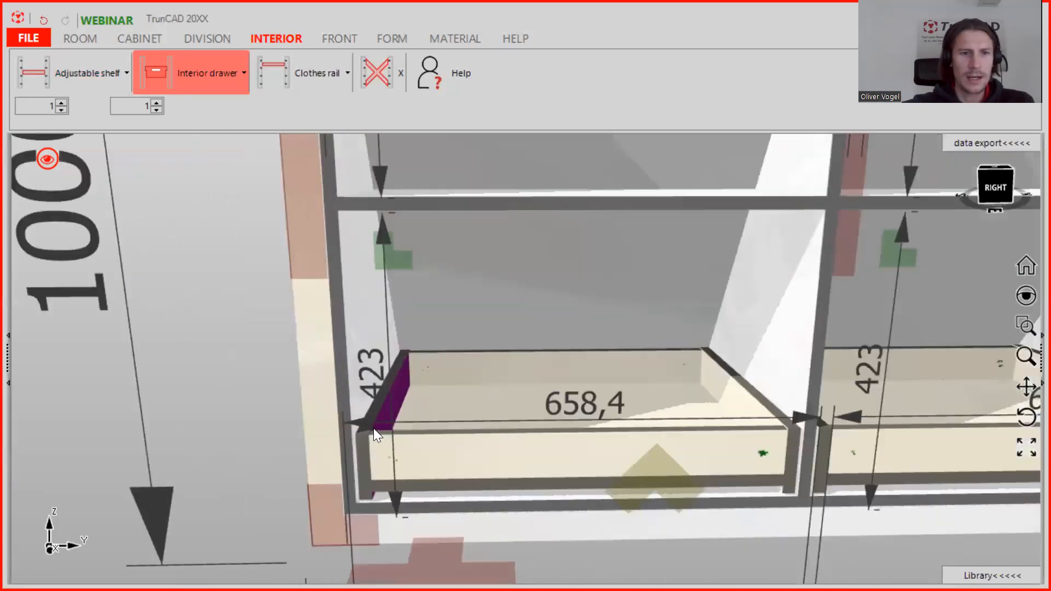
scroll(373, 427, "up", 1)
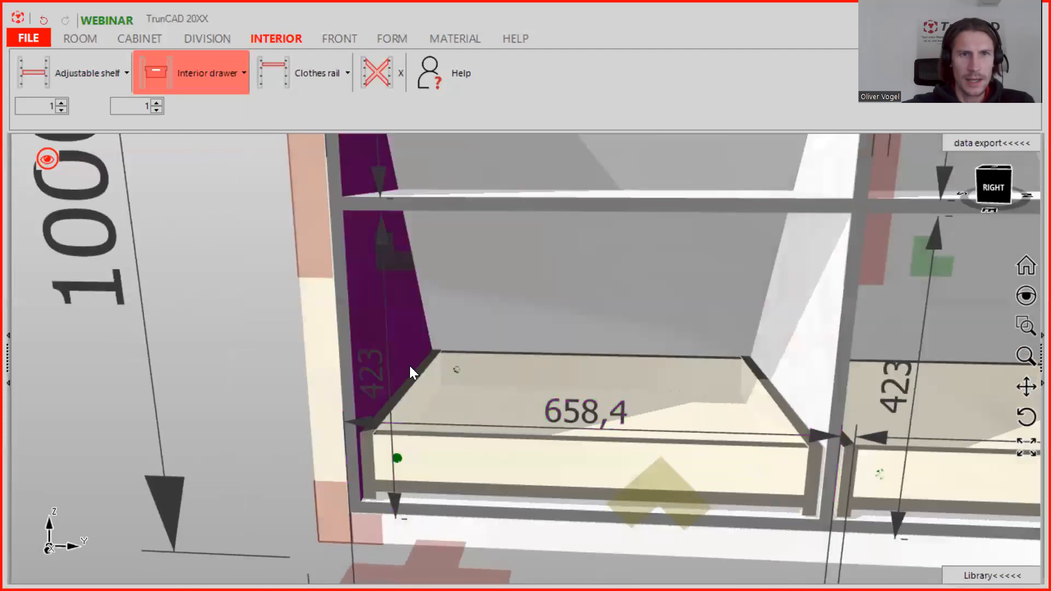
- Open the door hinge settings and select the Blum Clip Top 120° hinge
left_click(346, 38)
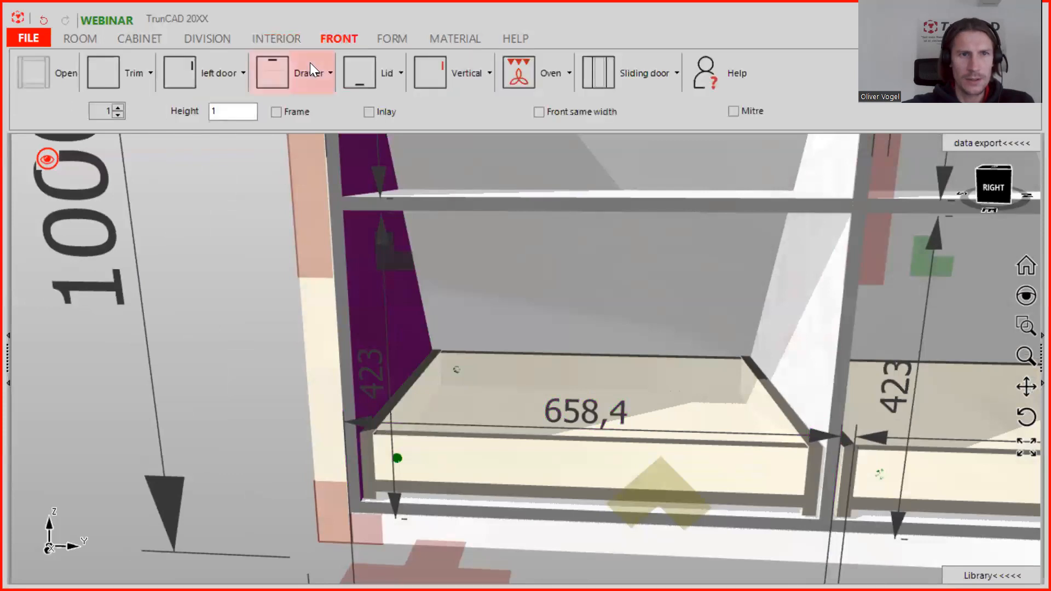
left_click(228, 67)
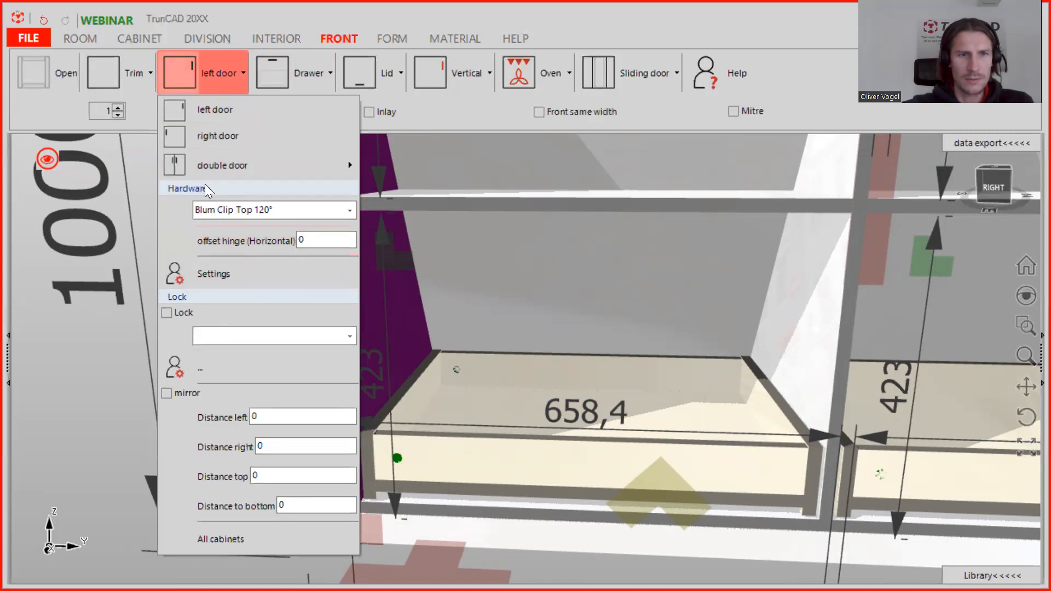
left_click(231, 273)
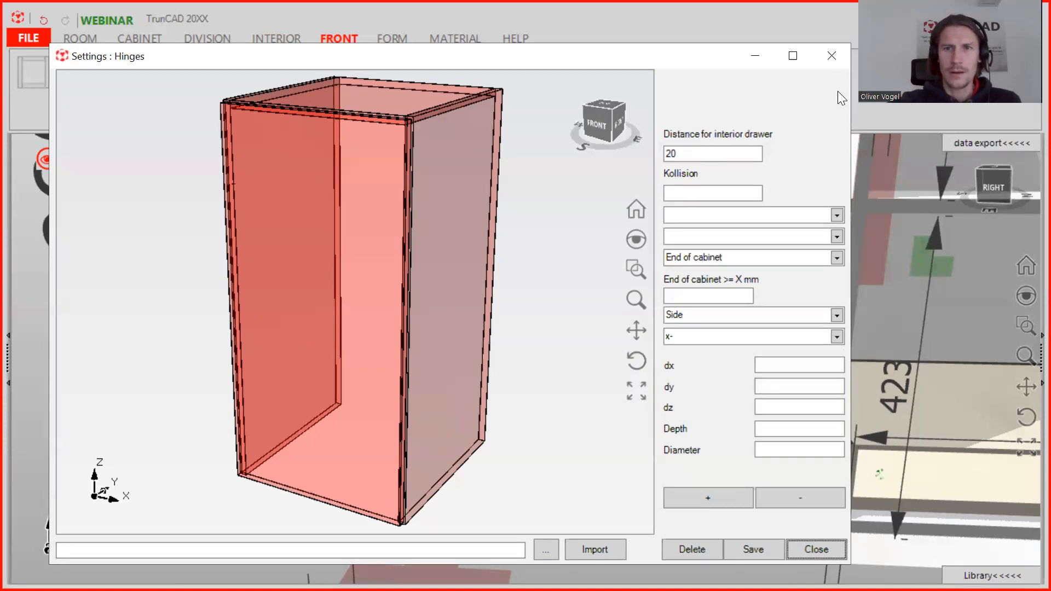
left_click(835, 216)
left_click(799, 231)
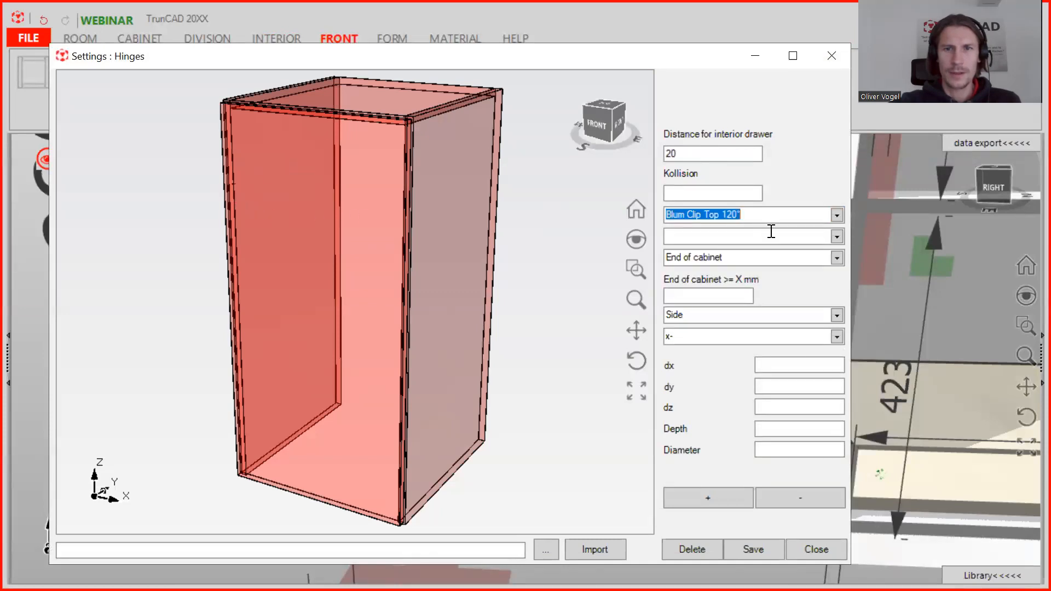
- Go through the Blind Corner, Full Overlay, Half Overlay and Inset Mounting variants of the hinge and examine each mounting situation in the preview
left_click(837, 237)
left_click(814, 248)
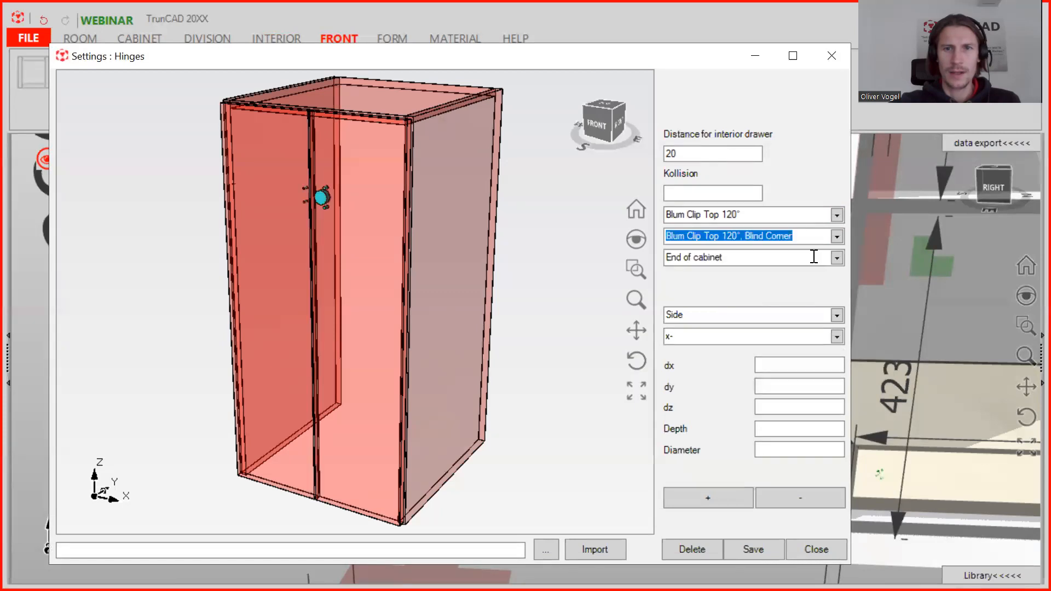
left_click(837, 237)
left_click(823, 265)
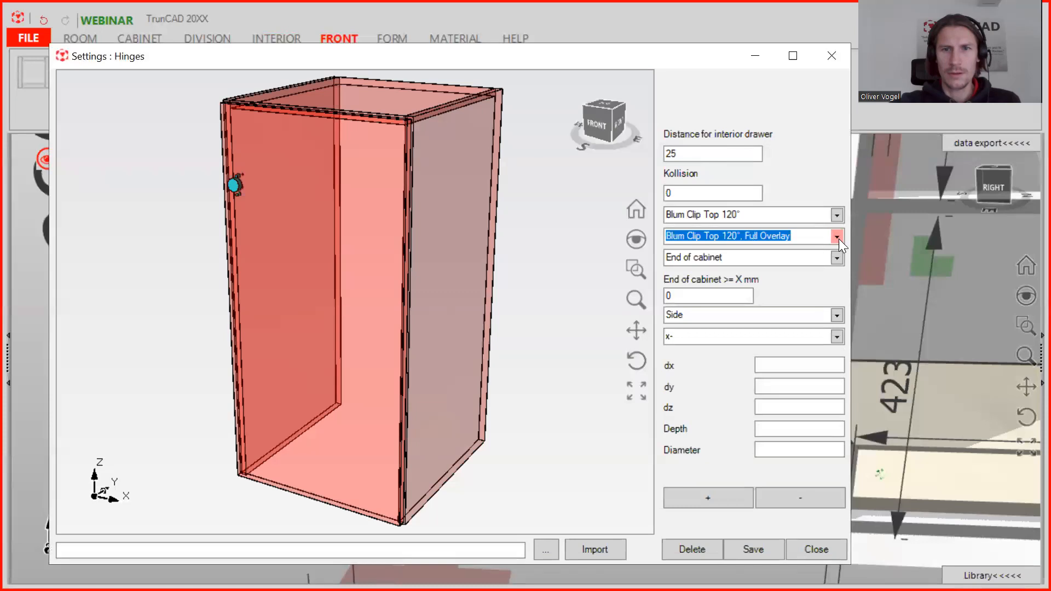
left_click(838, 239)
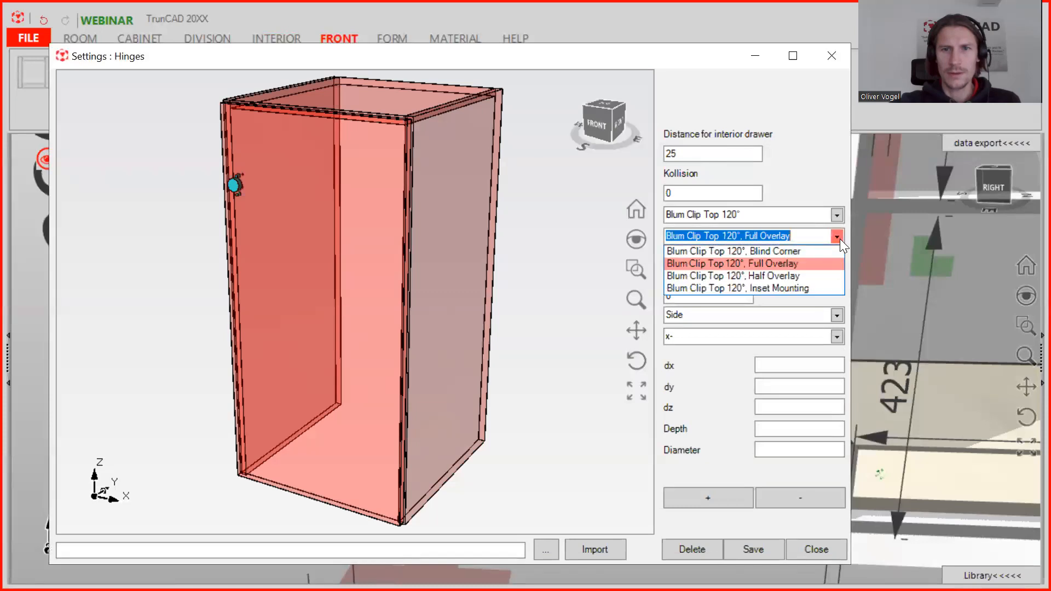
left_click(829, 275)
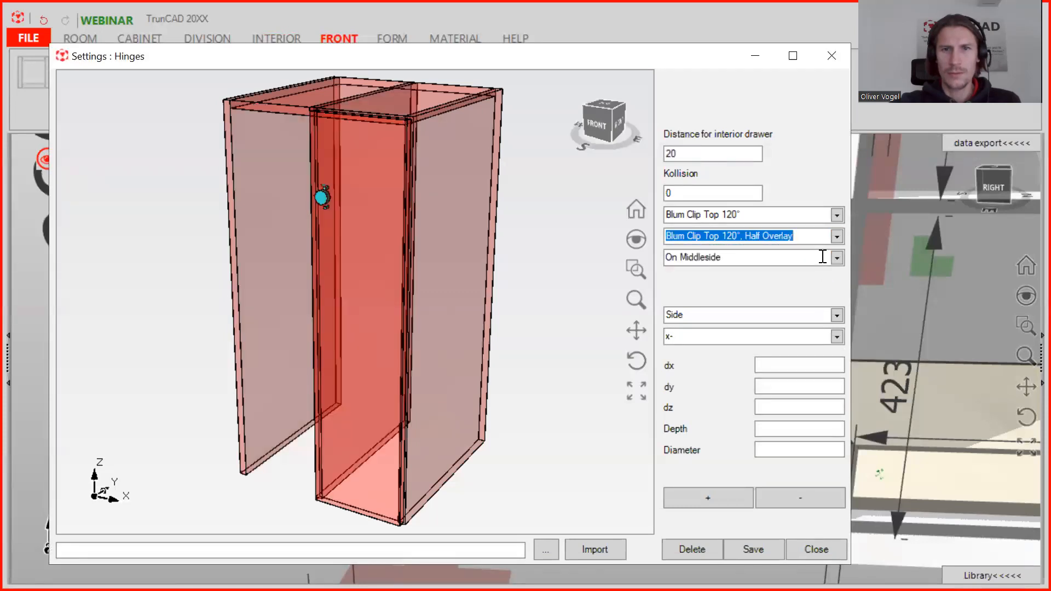
left_click(837, 239)
left_click(823, 283)
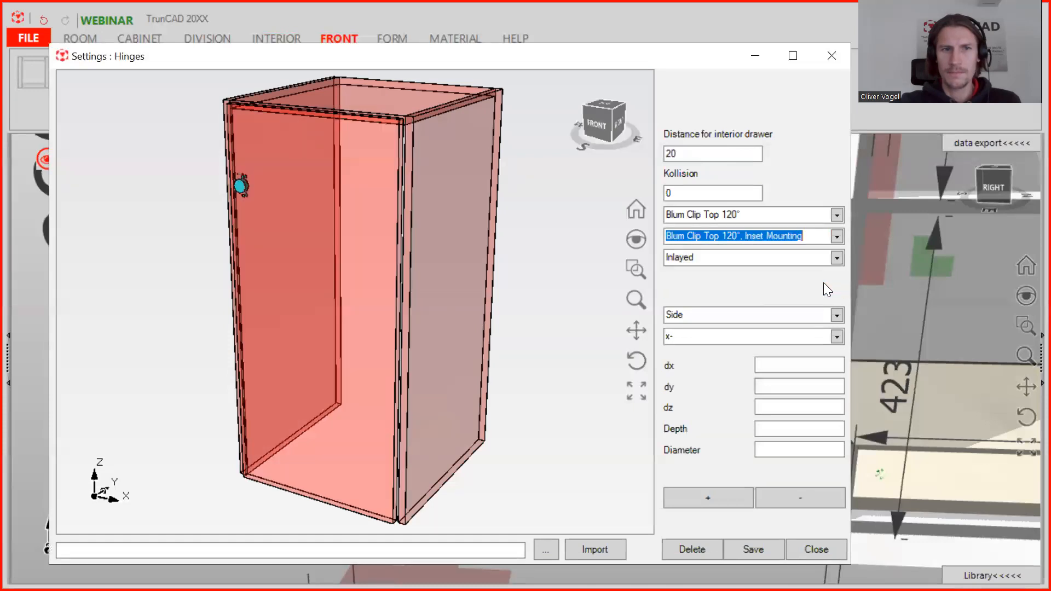
middle_click_drag(358, 229, 405, 189)
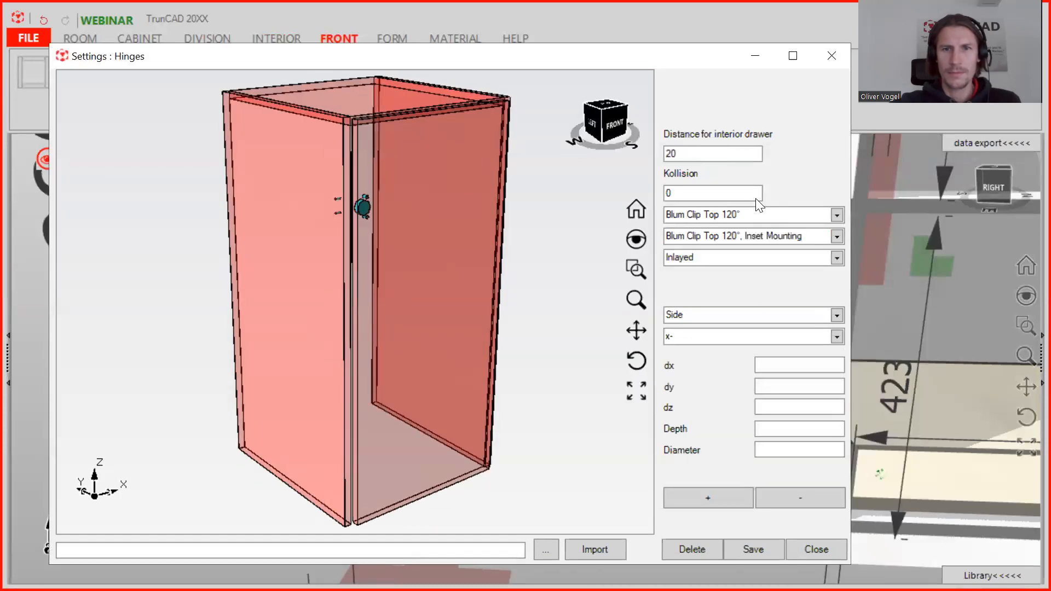
- Compare the Blind Corner and Full Overlay hinge variants, examine the Full Overlay drilling up close and leave the hinge settings
left_click(833, 236)
left_click(800, 250)
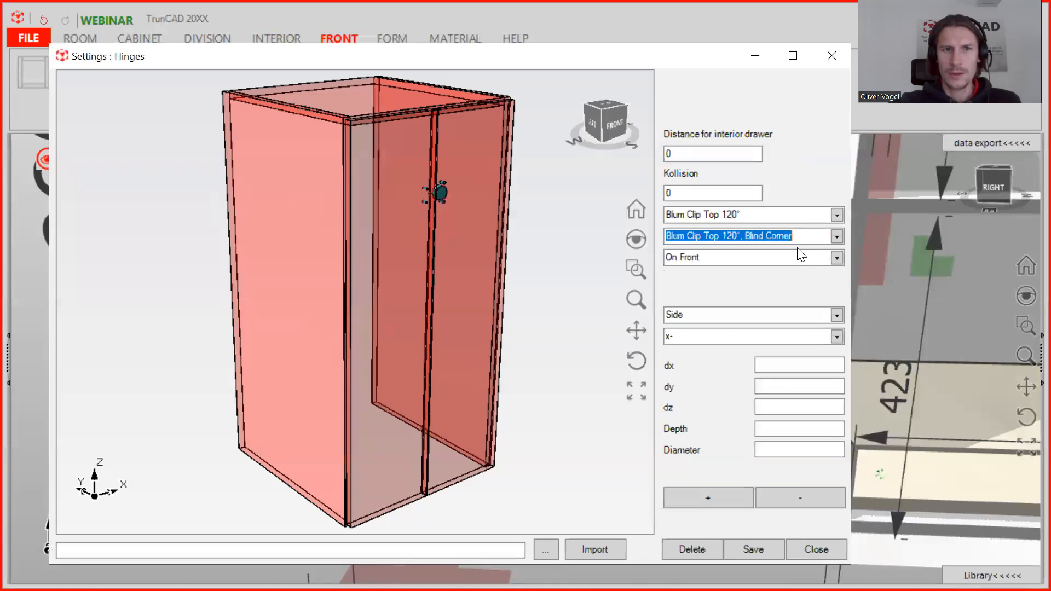
left_click(836, 238)
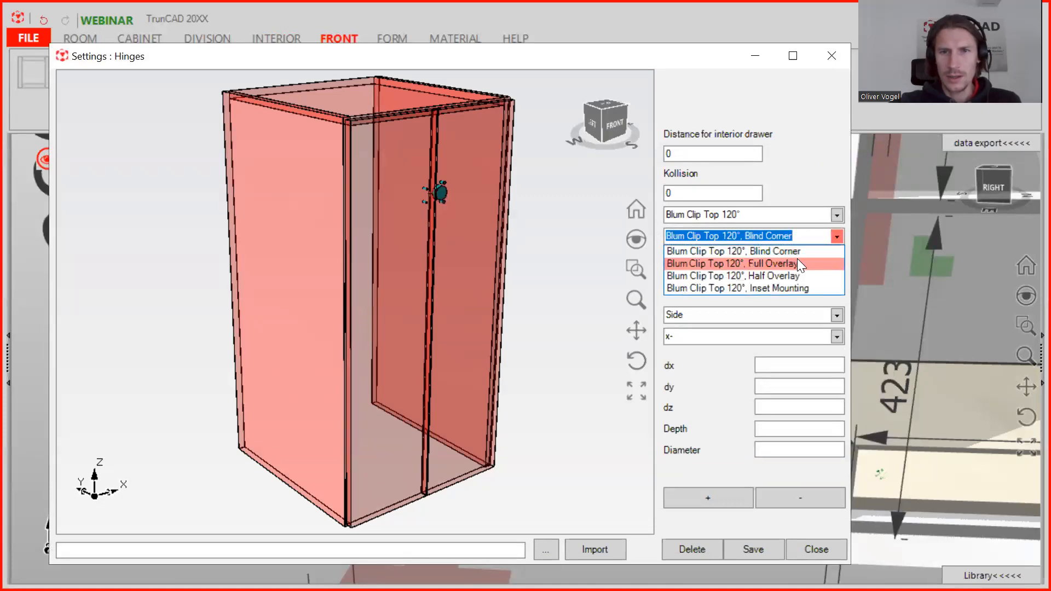
left_click(797, 259)
middle_click_drag(352, 206, 379, 197)
scroll(393, 226, "up", 4)
scroll(378, 196, "down", 2)
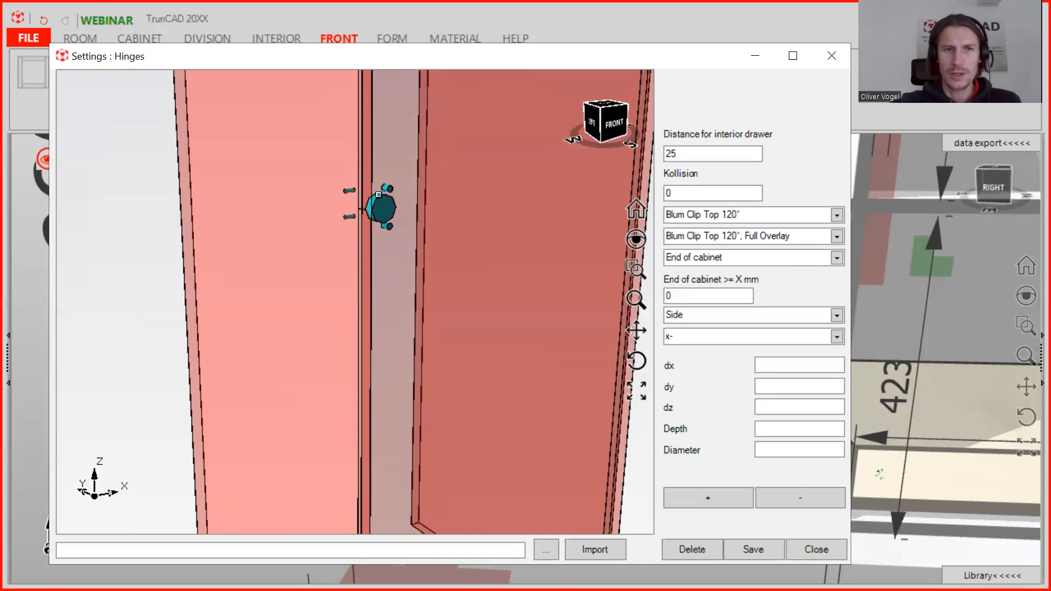
left_click(830, 56)
- Insert full-height left doors over the first and fourth compartments of the cabinet
scroll(542, 282, "down", 3)
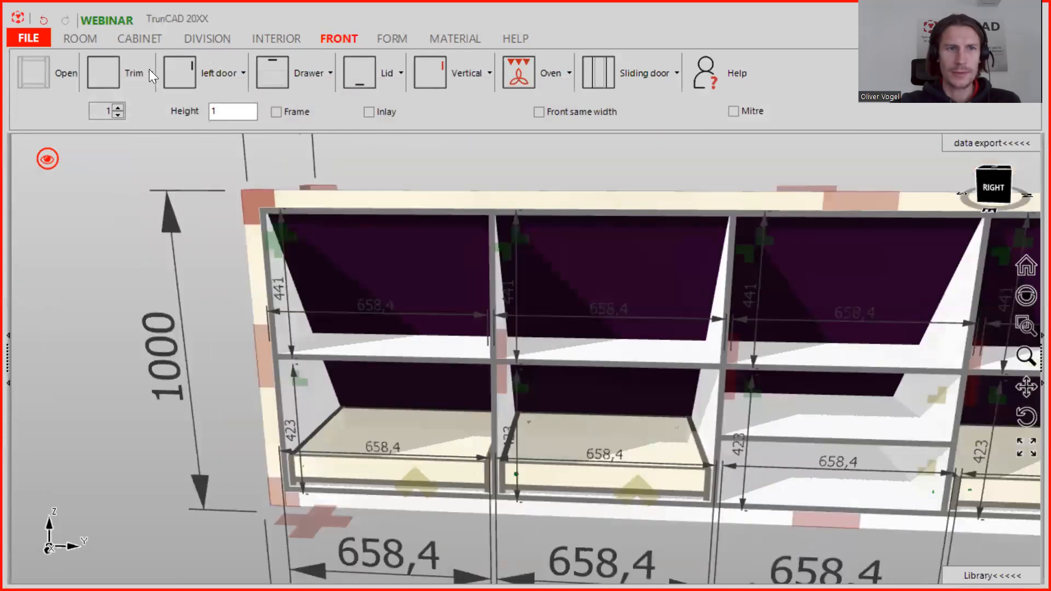
left_click(180, 73)
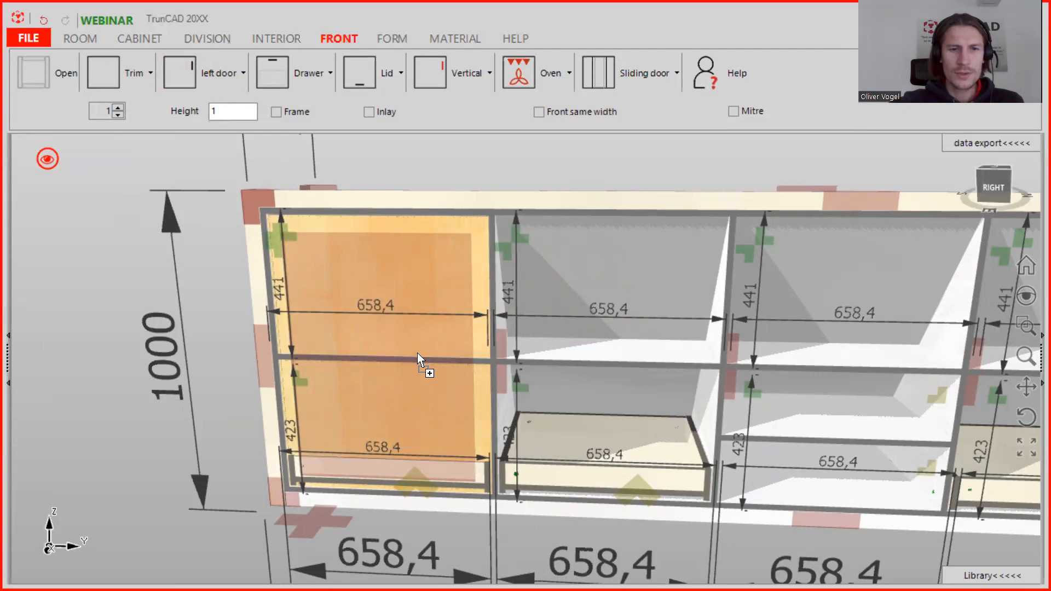
left_click(418, 353)
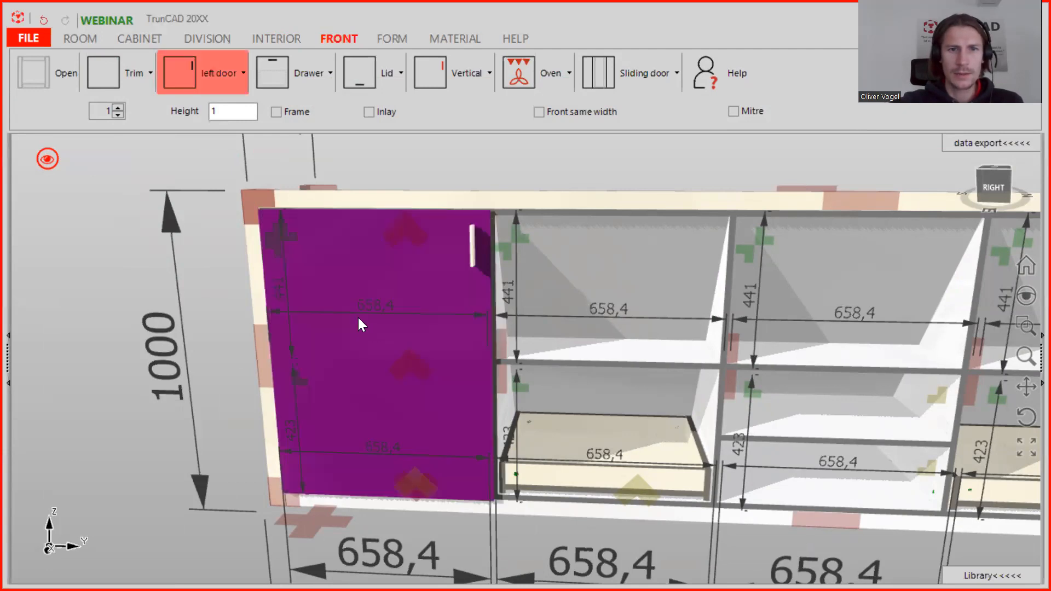
middle_click_drag(223, 293, 148, 108)
left_click(177, 80)
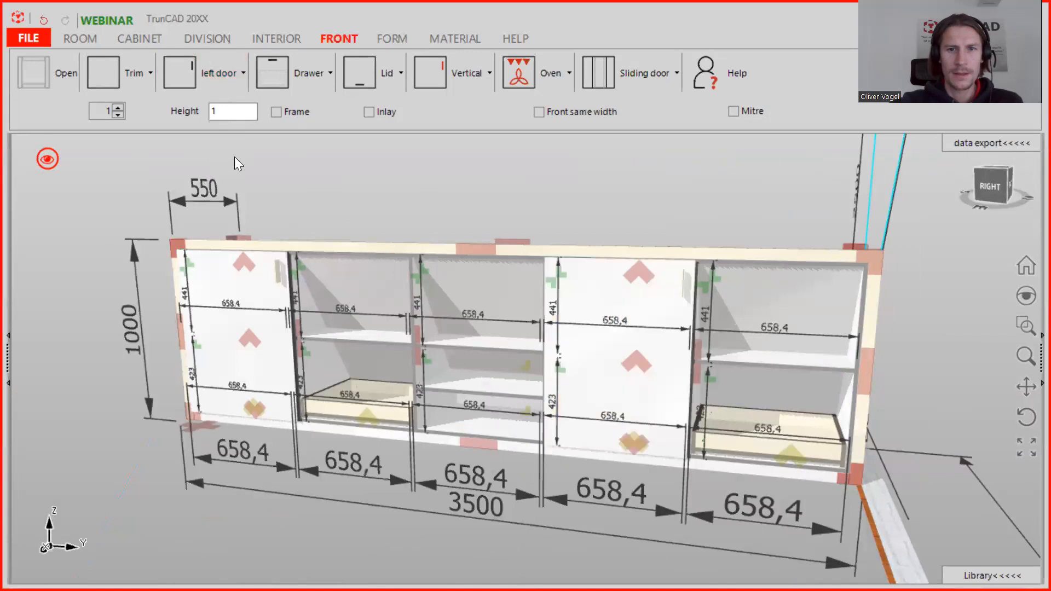
- Switch the door type to right door and insert one over the full height of the second compartment
left_click(204, 71)
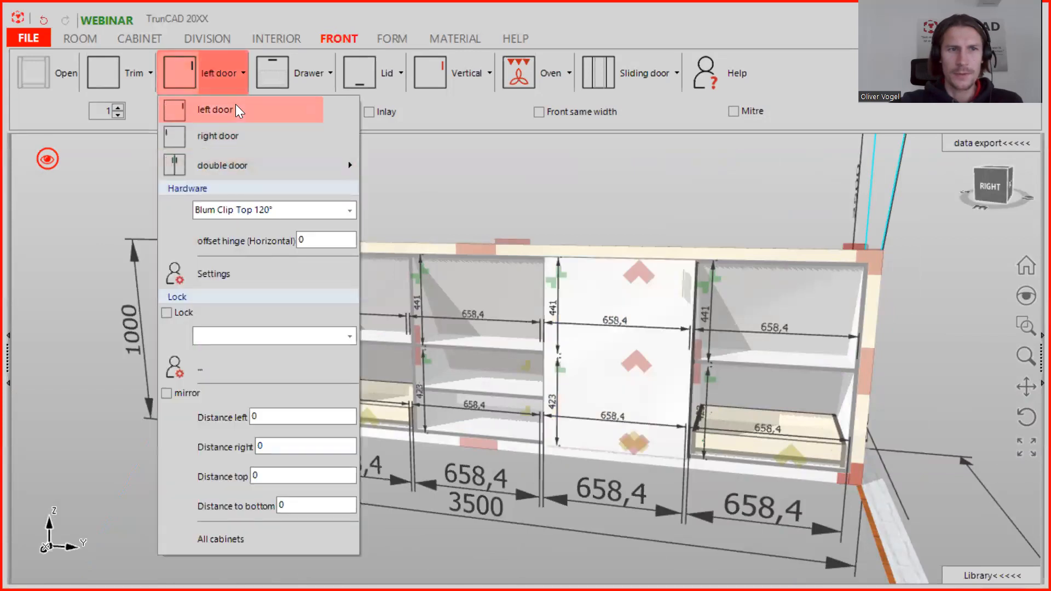
left_click(221, 133)
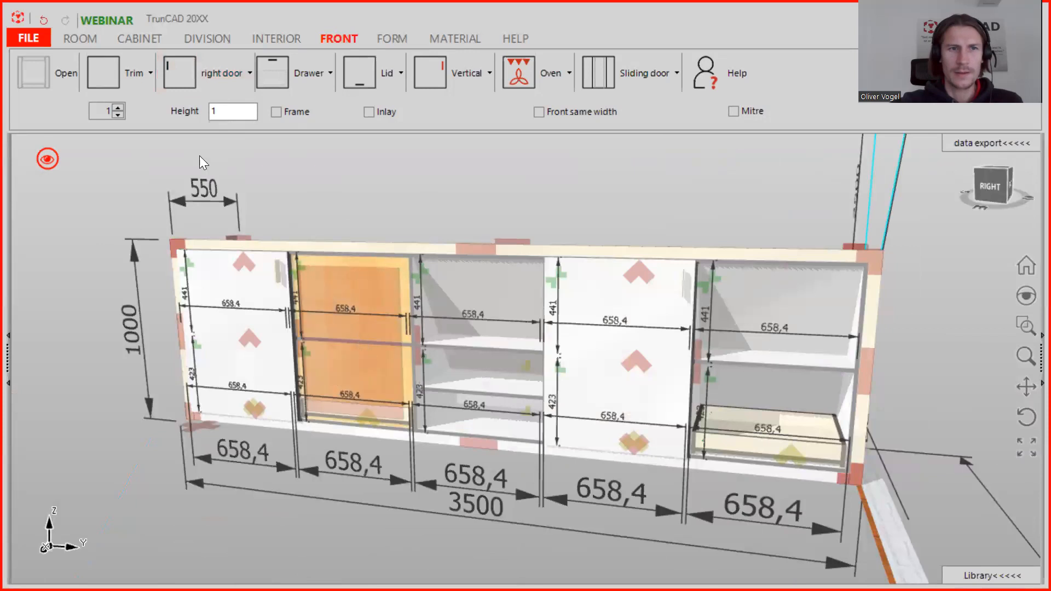
left_click(186, 70)
- Try placing a right door over the fourth compartment and delete its door fronts
left_click(558, 263)
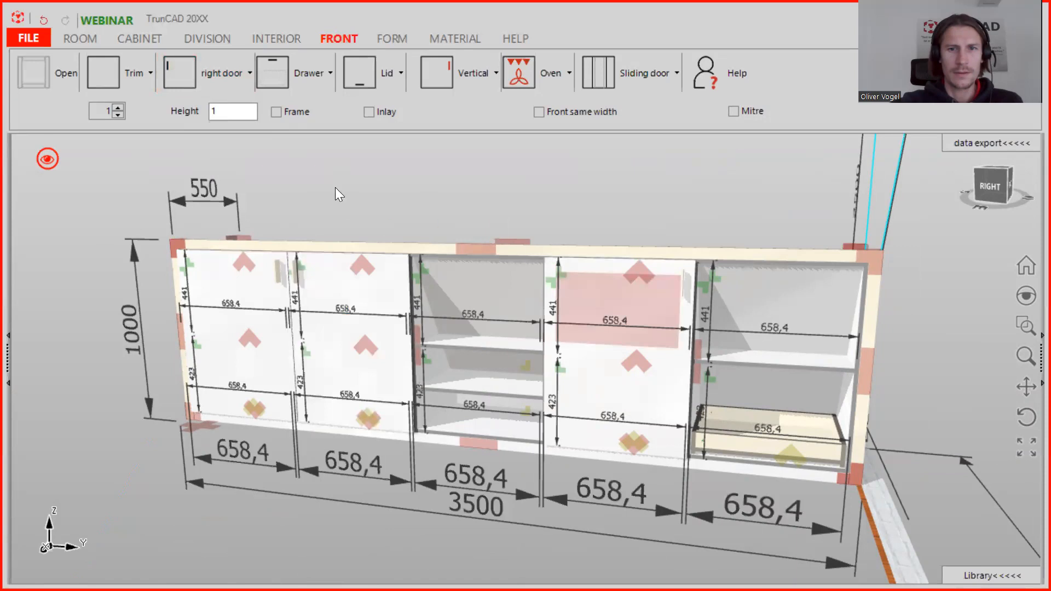
left_click(639, 272)
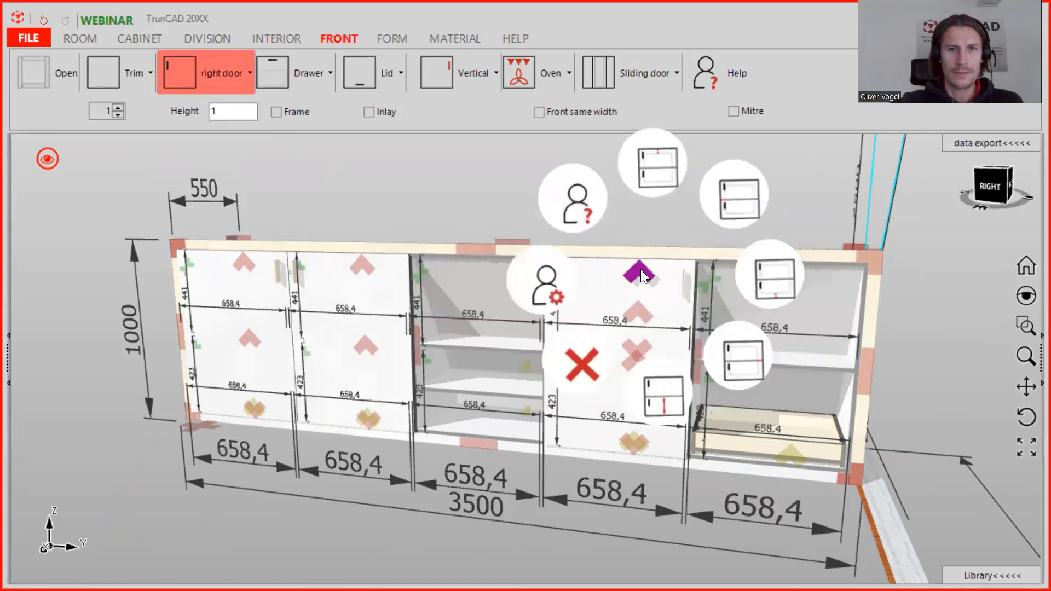
left_click(583, 373)
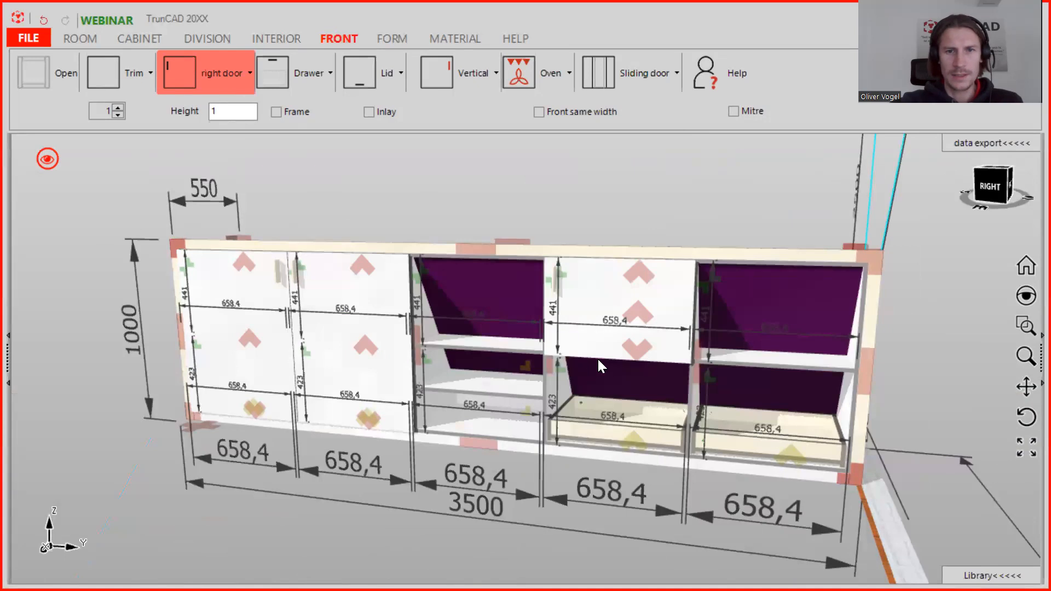
left_click(622, 314)
left_click(636, 318)
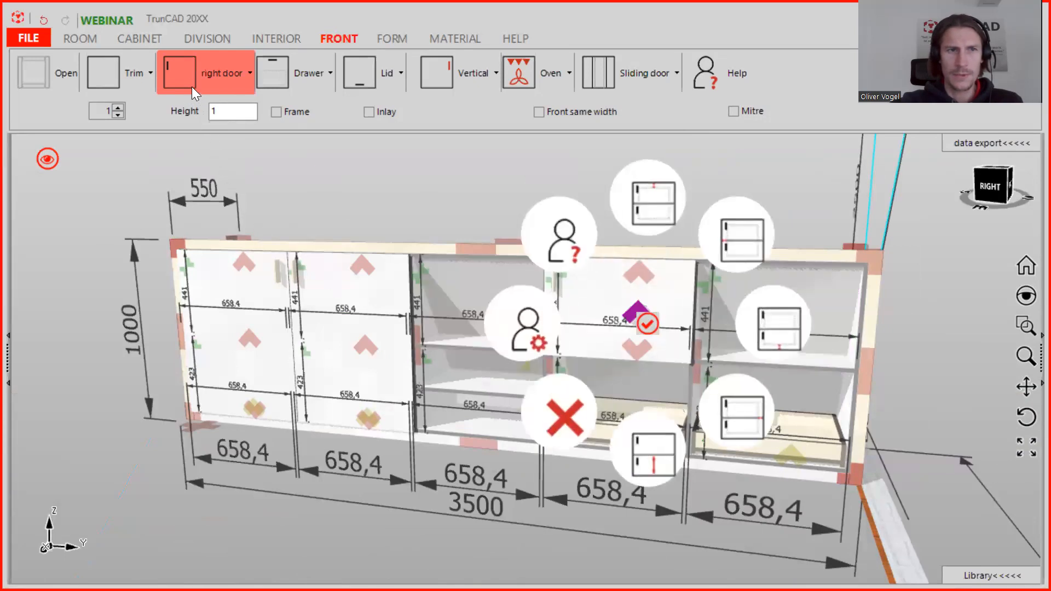
- Insert a right door over the fifth compartment and a left door over the fourth compartment
left_click(183, 72)
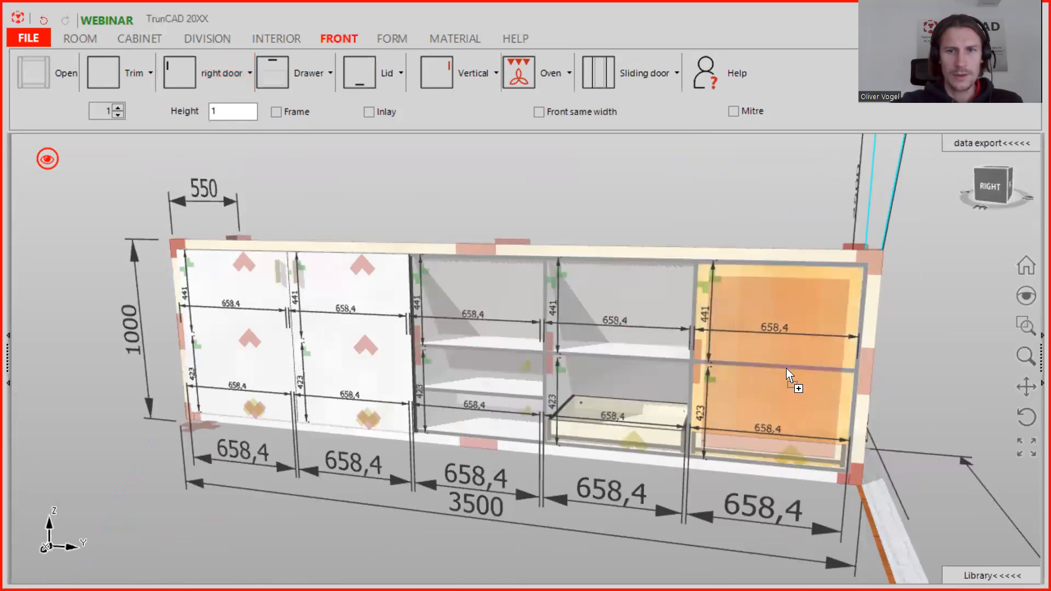
left_click(203, 91)
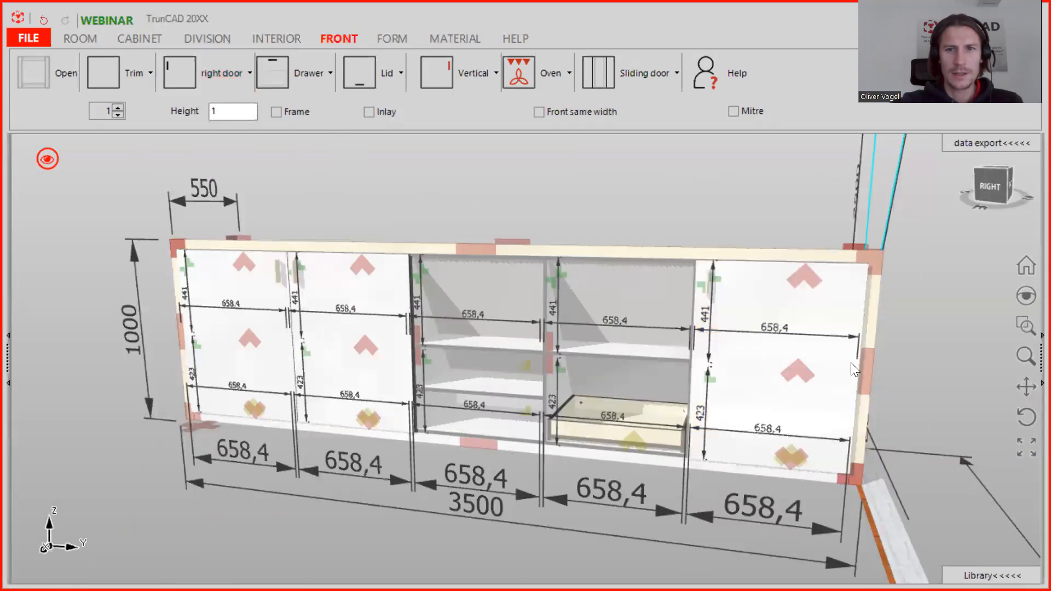
left_click(788, 376)
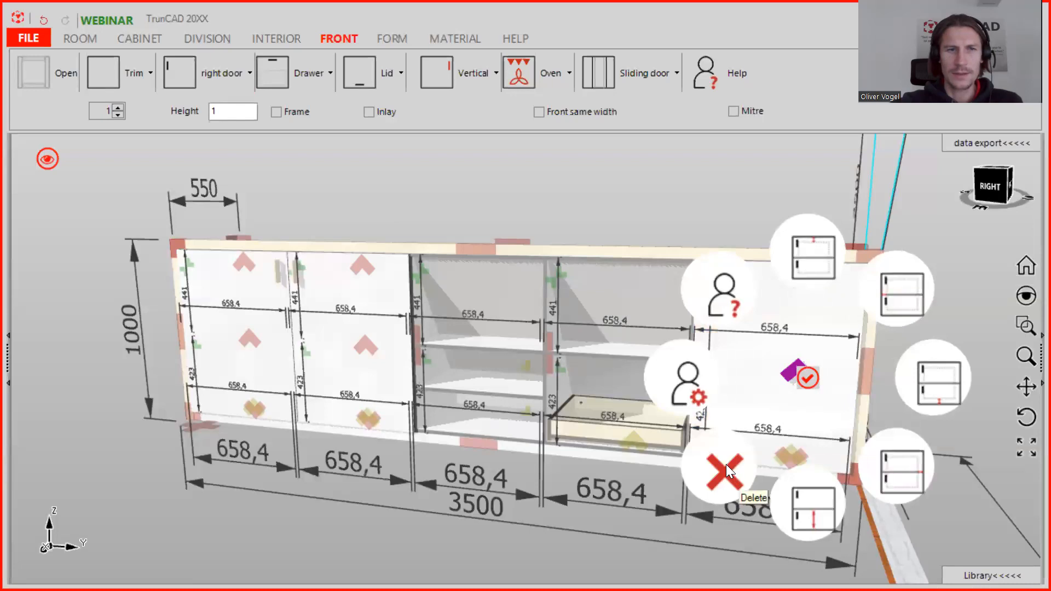
left_click(218, 82)
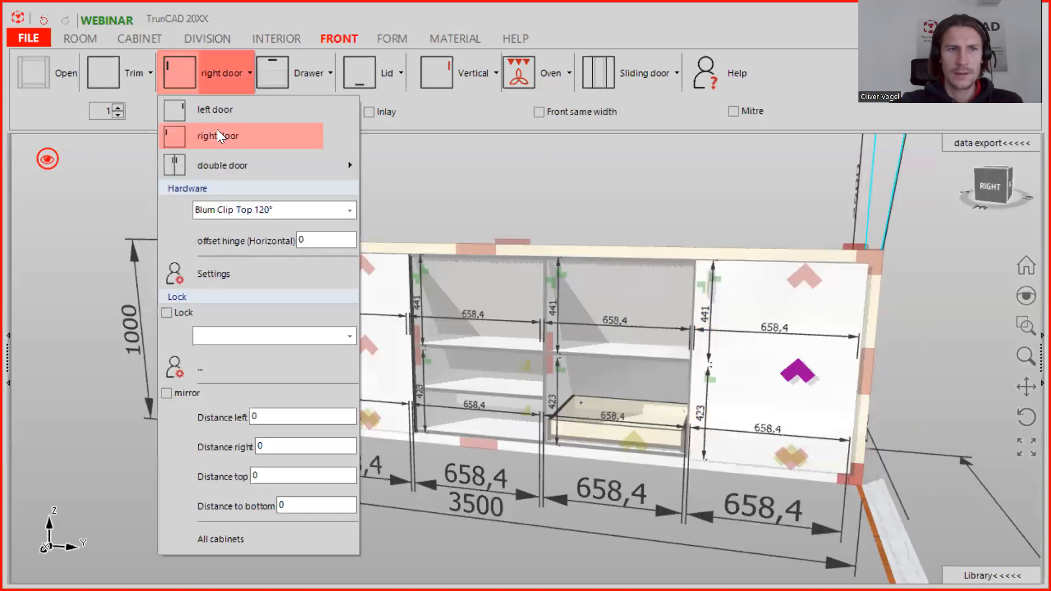
left_click(216, 110)
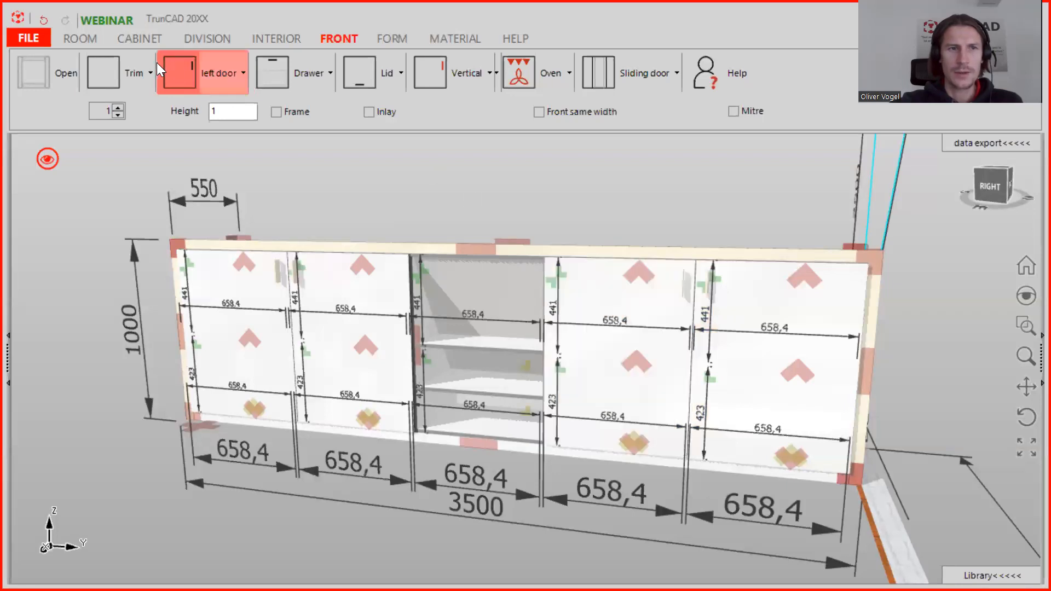
- Switch the door type to double door and insert one over the full height of the middle compartment
left_click(210, 74)
left_click(244, 176)
left_click_drag(184, 74, 469, 338)
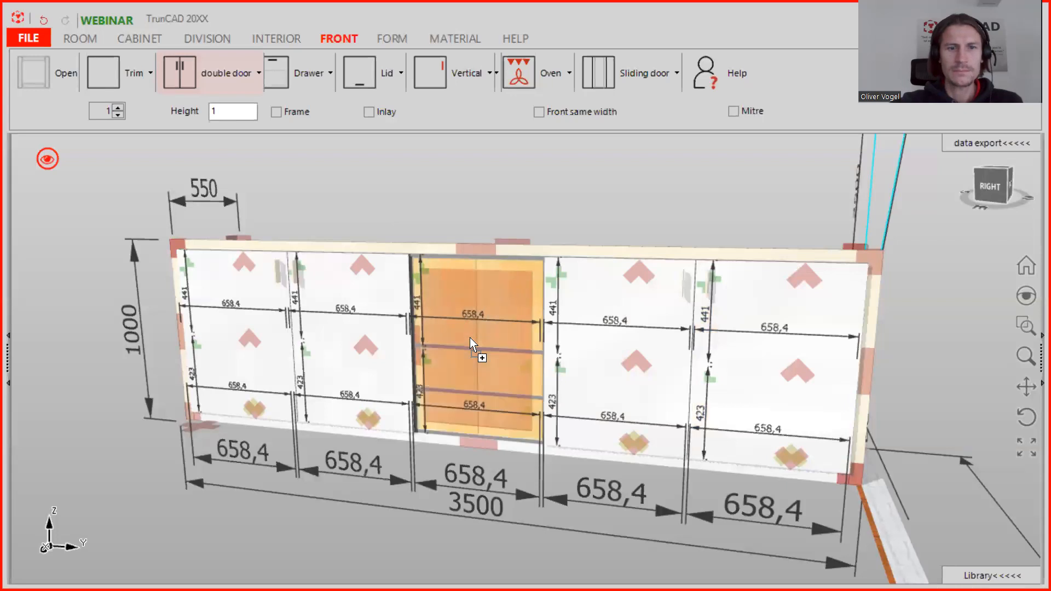
left_click_drag(406, 339, 407, 340)
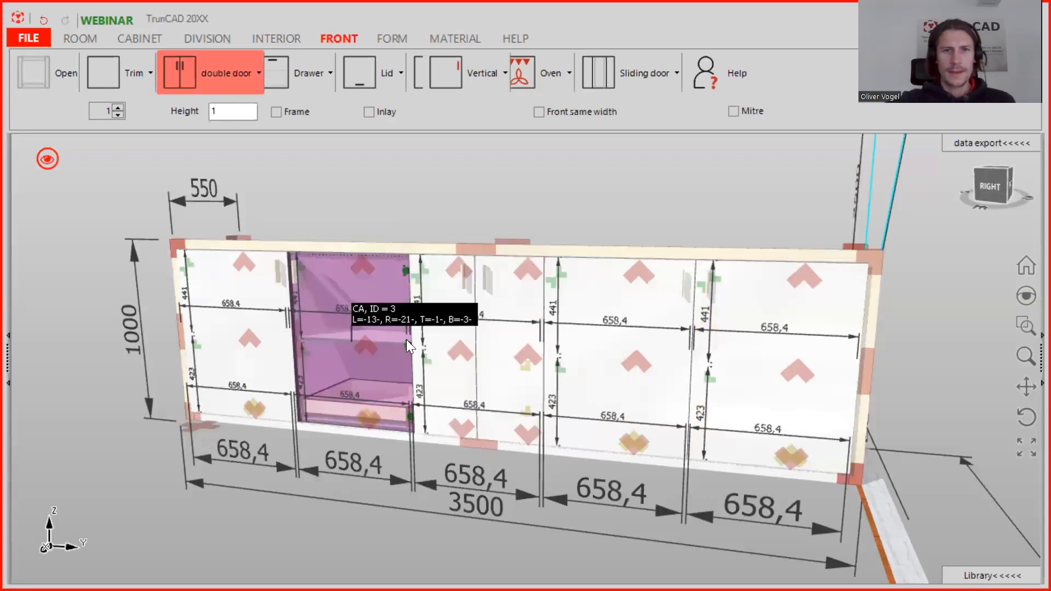
- Display the door fronts opened and examine the spacer beside the drawer in the first compartment
left_click(44, 160)
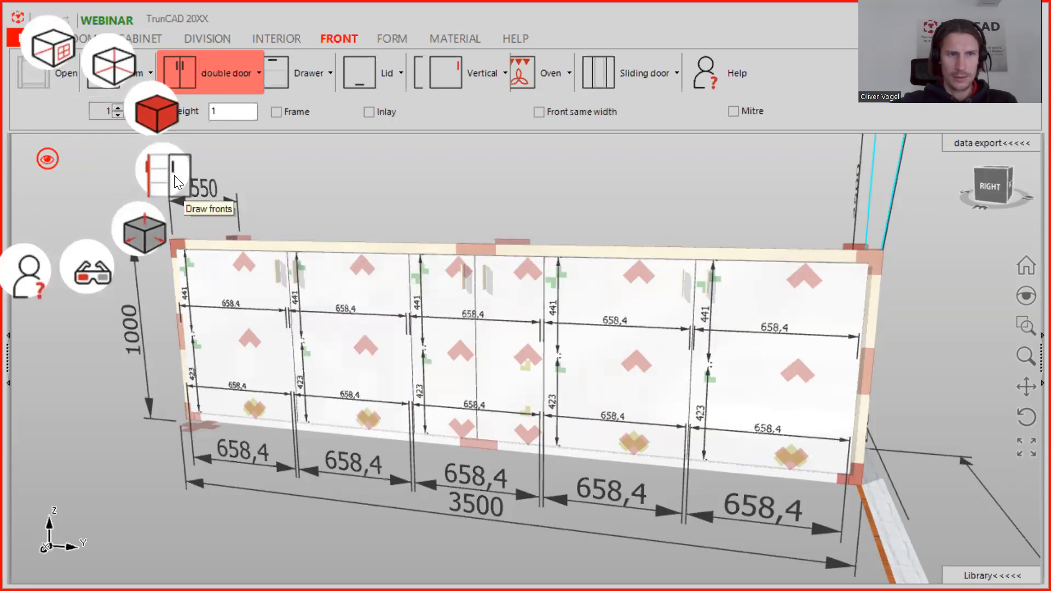
left_click(174, 176)
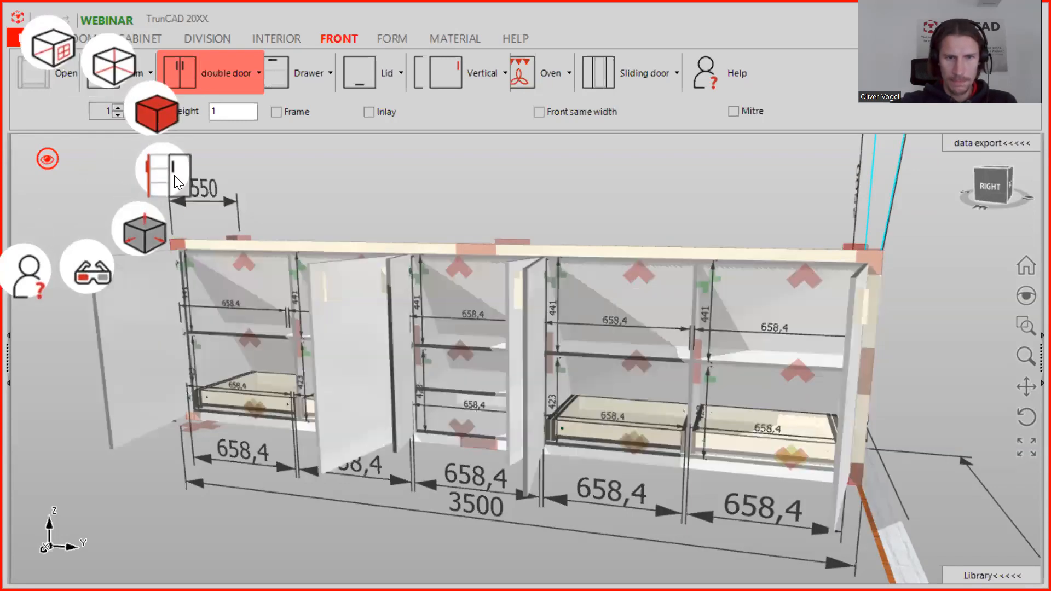
scroll(187, 387, "up", 10)
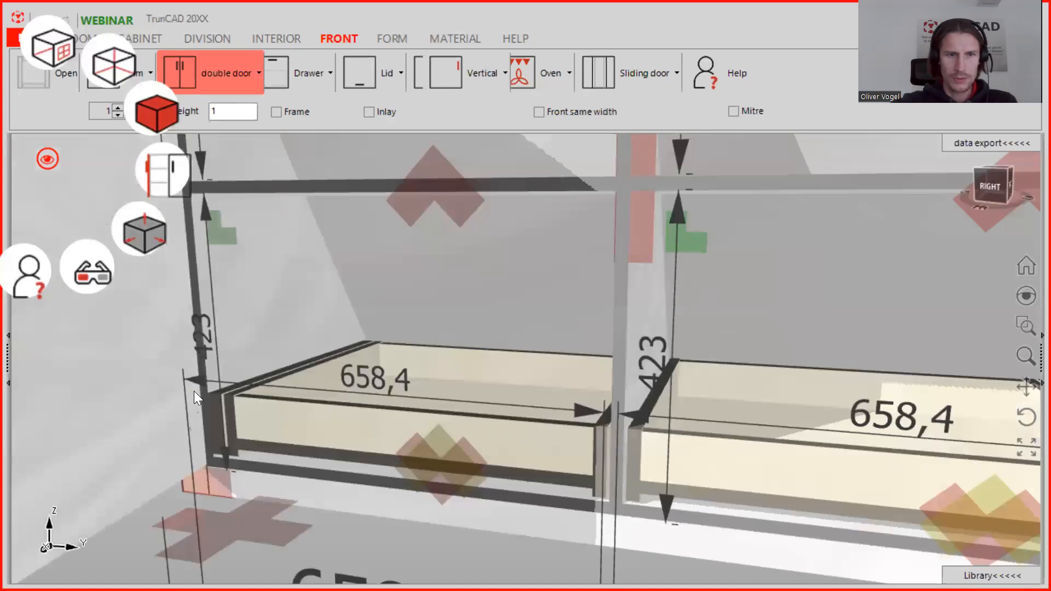
middle_click_drag(219, 392, 243, 392)
scroll(216, 402, "up", 8)
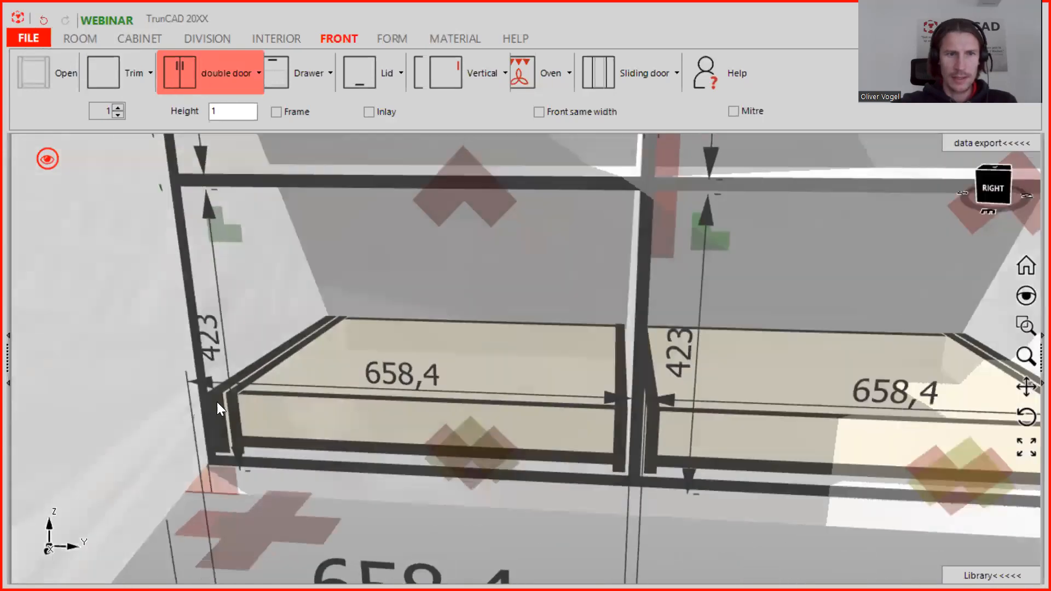
scroll(216, 401, "down", 3)
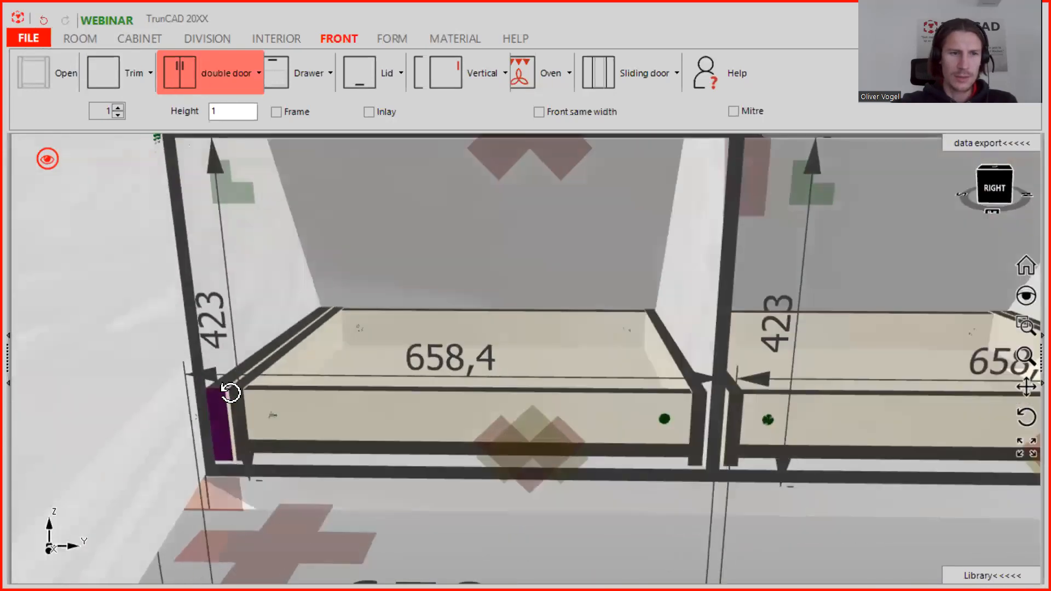
scroll(223, 396, "down", 2)
scroll(223, 395, "up", 6)
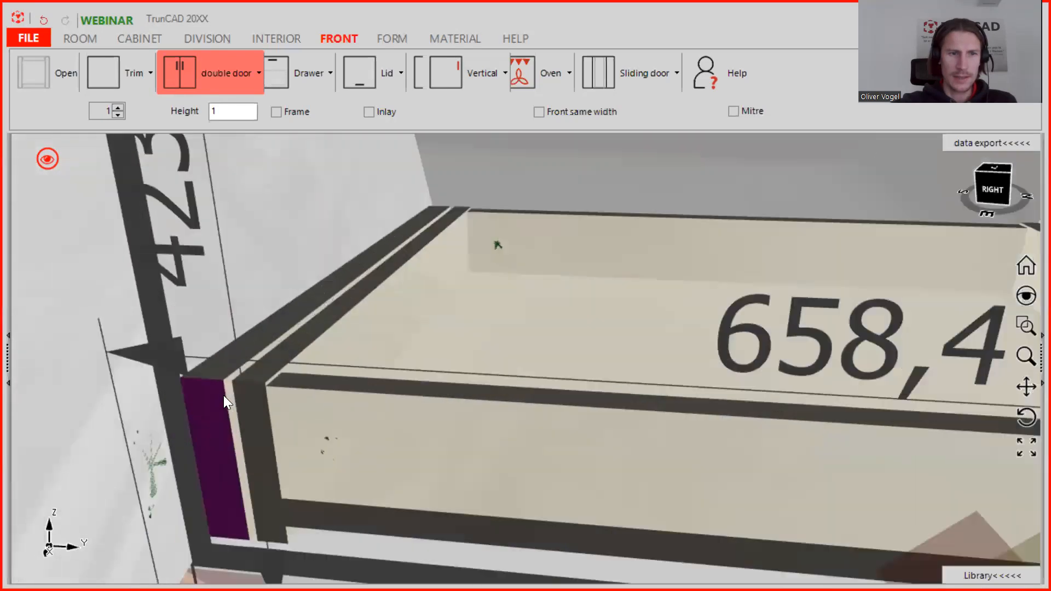
scroll(230, 395, "down", 4)
- Examine the drawers' side clearances, the shelves and the opened doors across the remaining compartments
middle_click_drag(555, 381, 403, 359)
middle_click_drag(654, 404, 504, 382)
scroll(618, 386, "down", 2)
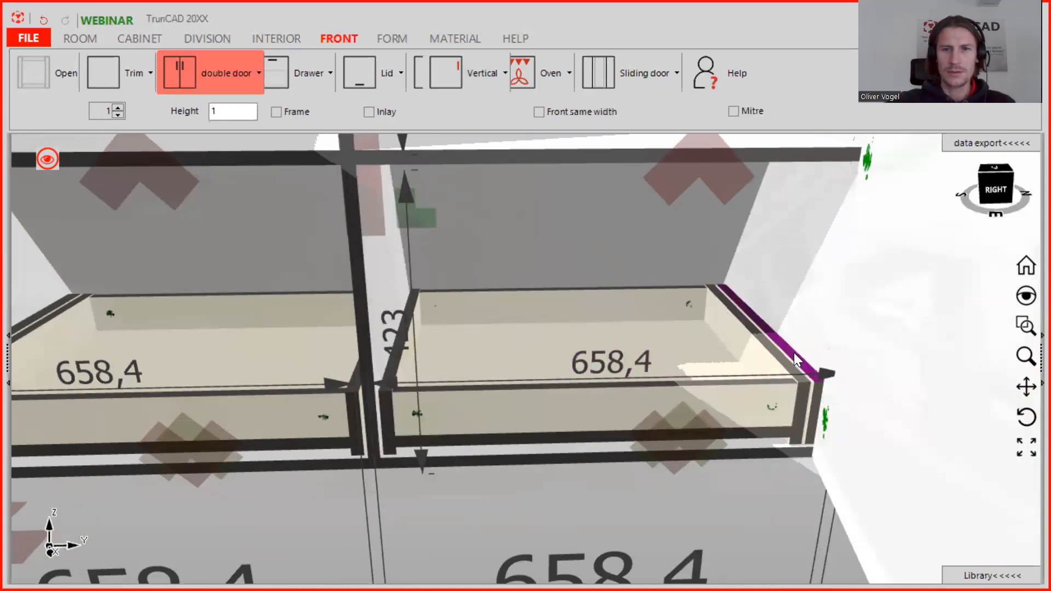
scroll(810, 343, "down", 4)
middle_click_drag(838, 356, 663, 305)
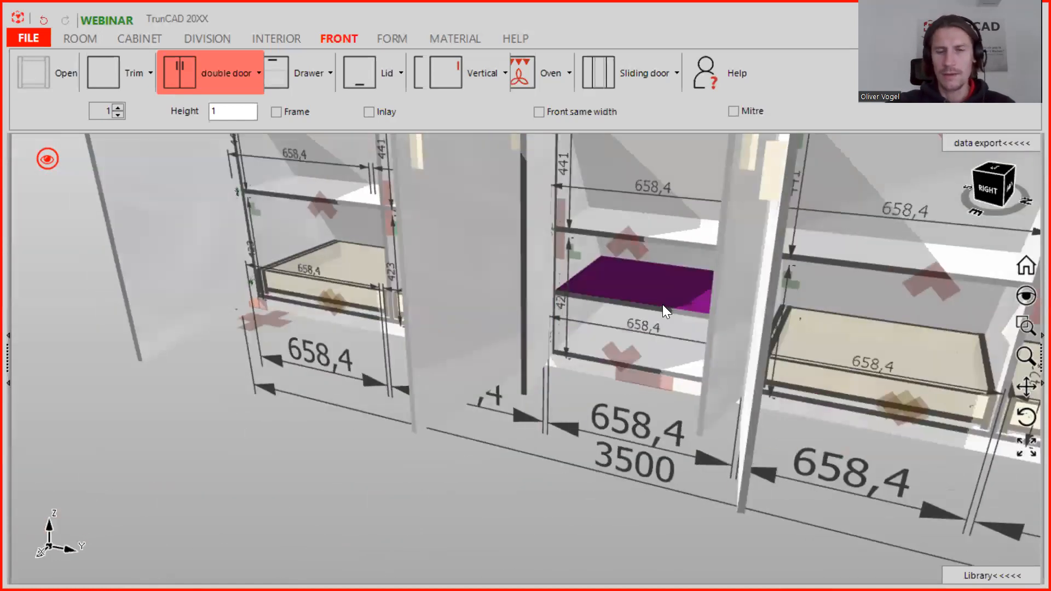
middle_click_drag(915, 360, 802, 382)
scroll(613, 347, "down", 5)
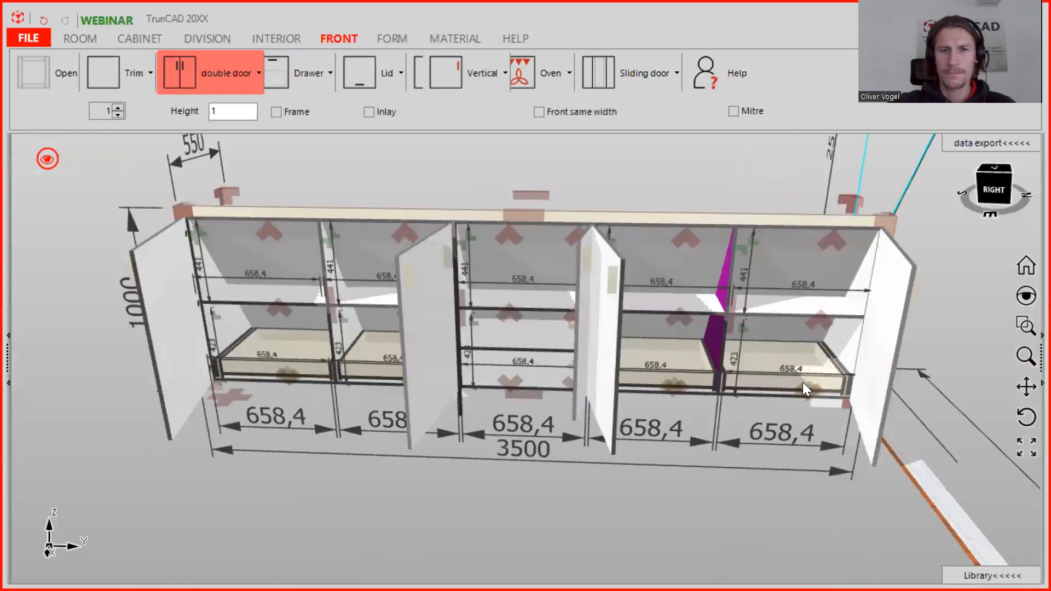
- Hide the door fronts and examine the drawers and shelves inside the cabinet
left_click(49, 160)
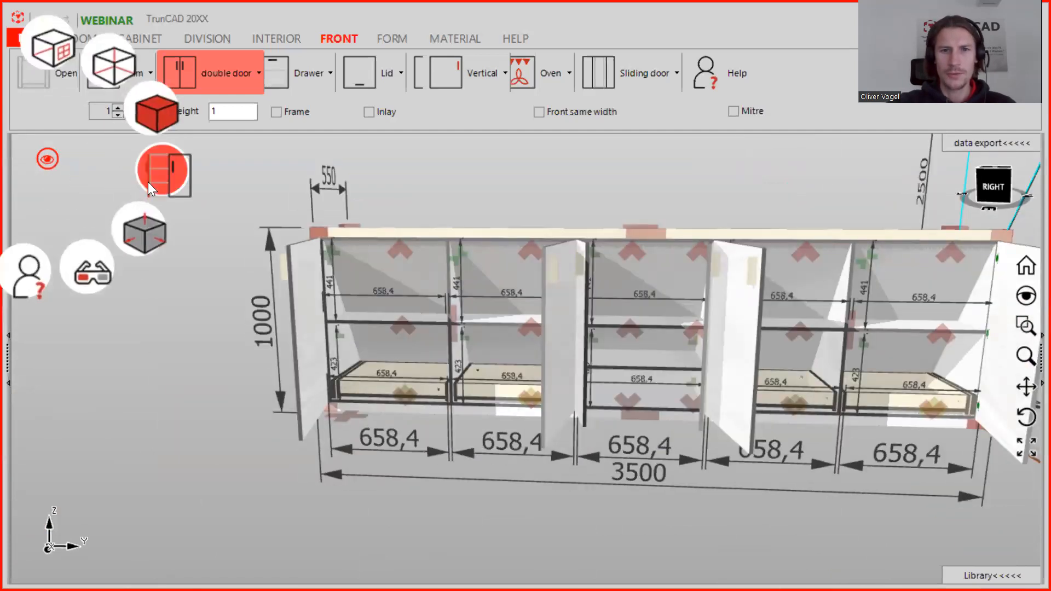
left_click(149, 183)
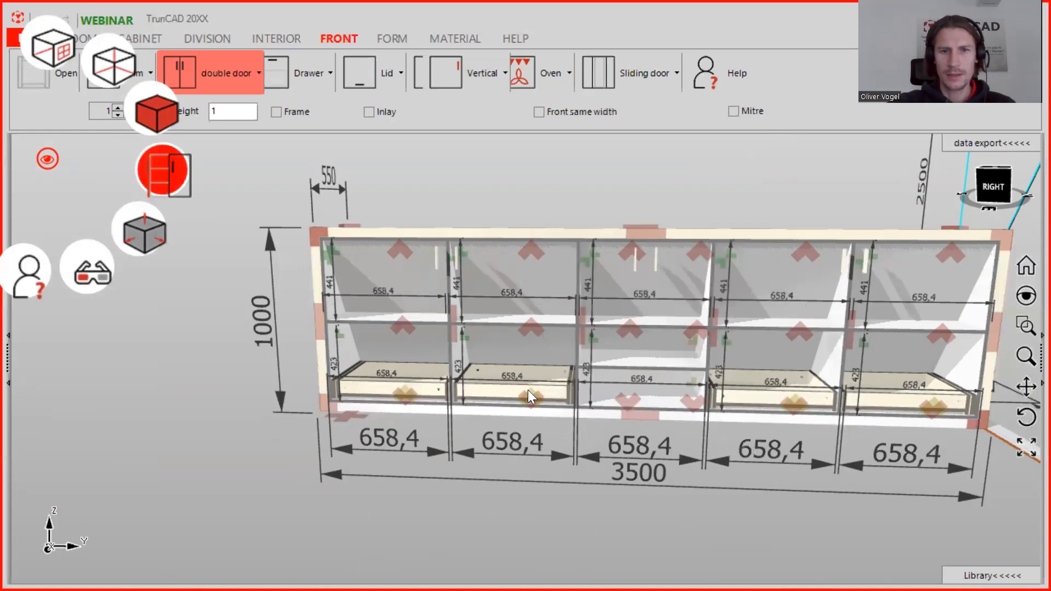
scroll(528, 390, "up", 5)
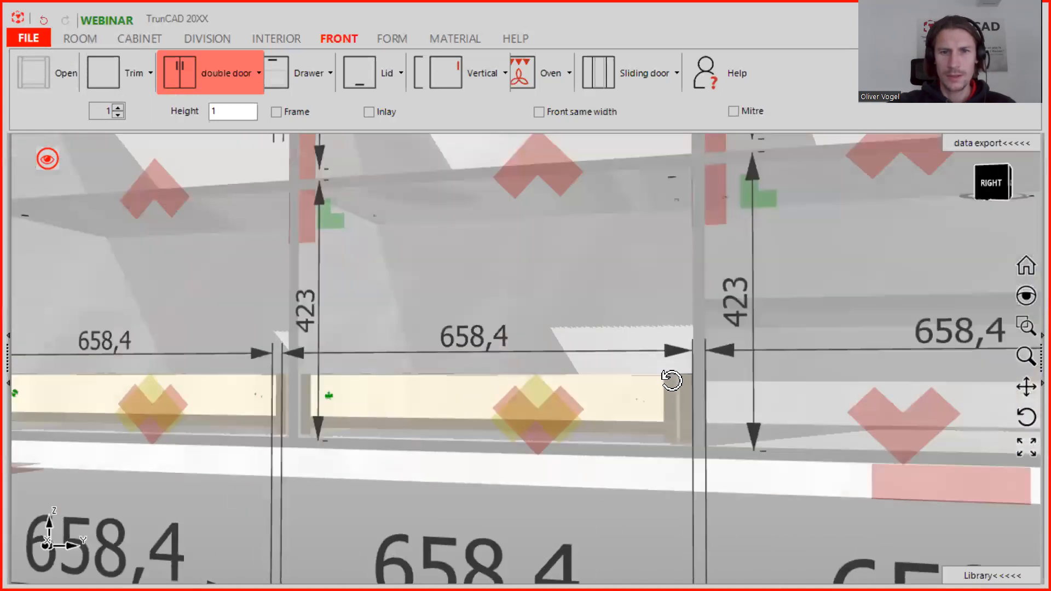
scroll(652, 400, "down", 6)
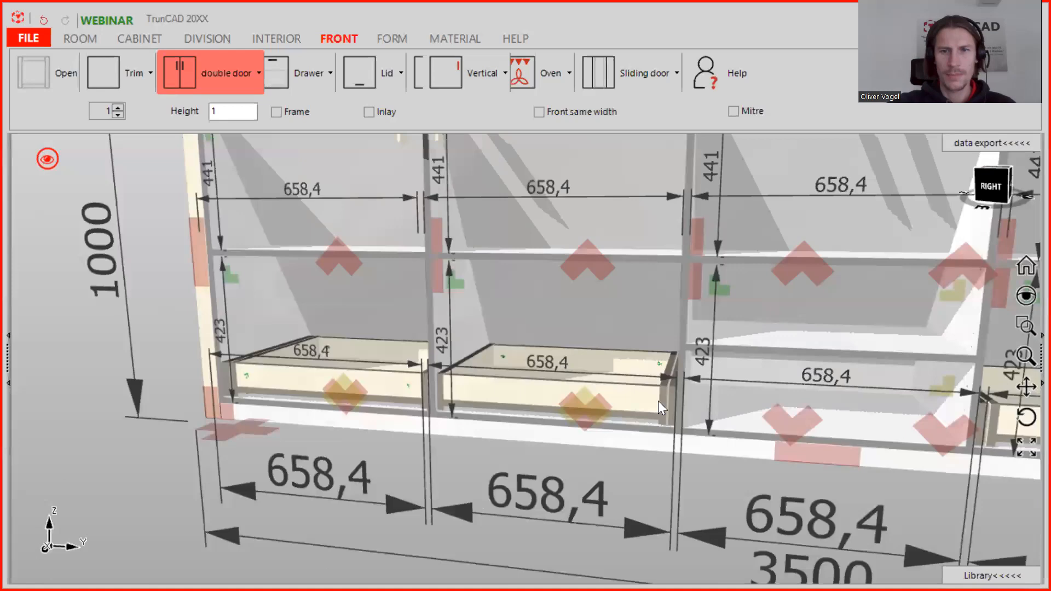
scroll(658, 401, "down", 6)
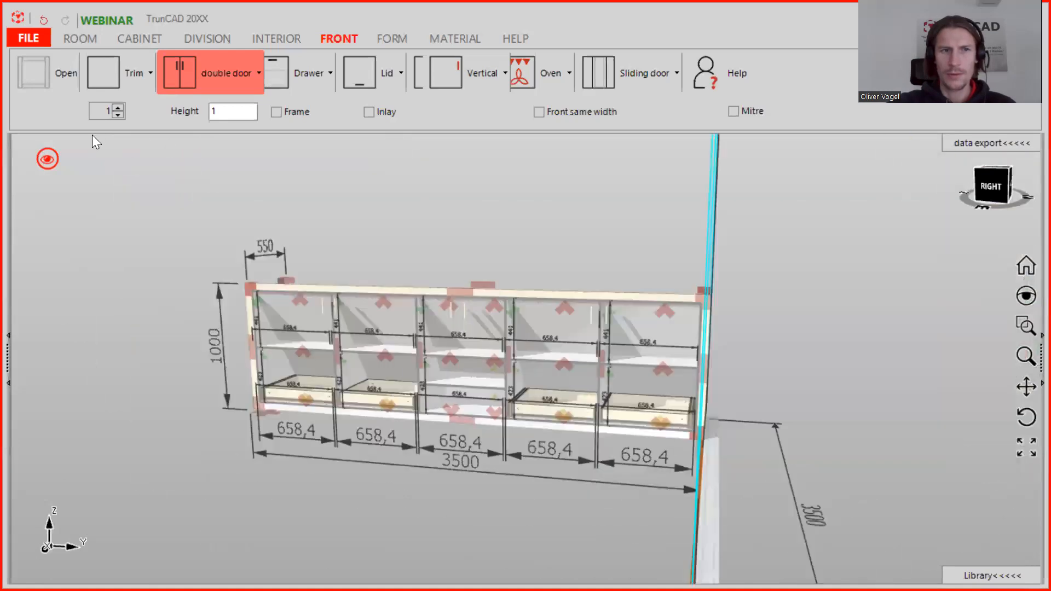
- Display the cabinet with its closed door fronts again
left_click(48, 159)
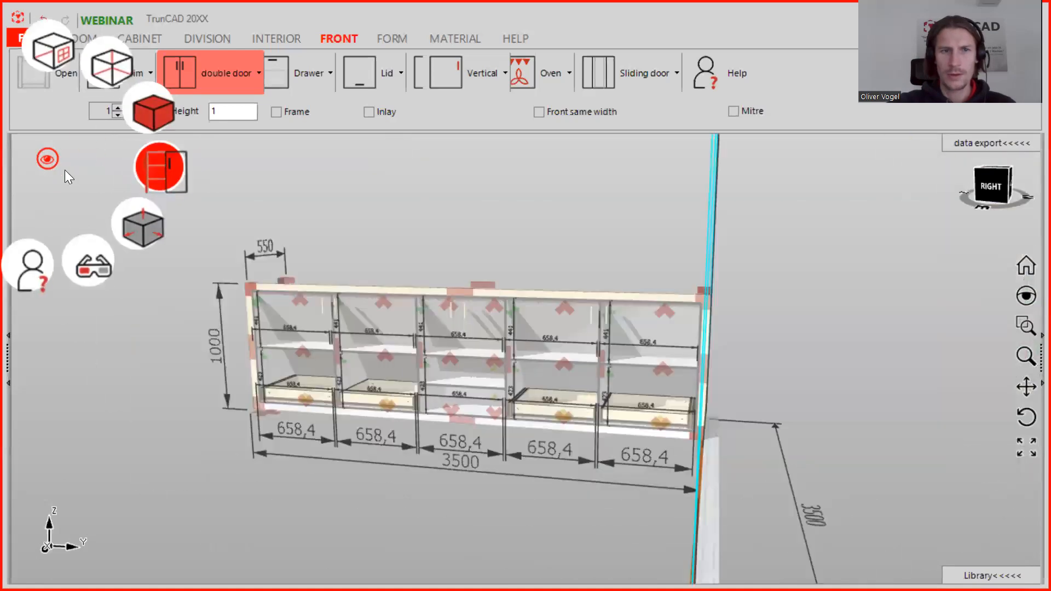
left_click(170, 172)
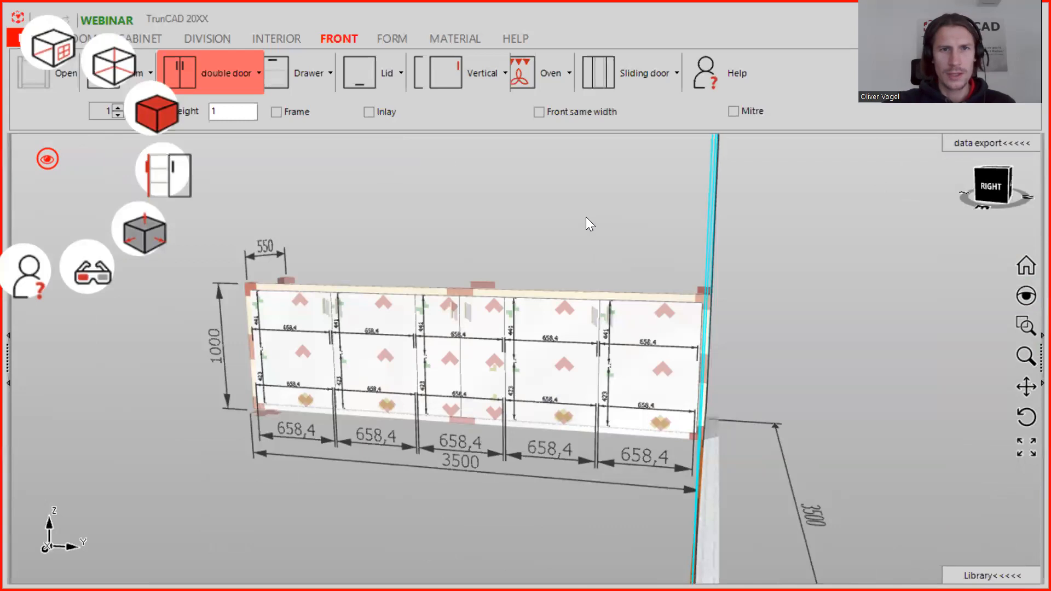
middle_click_drag(499, 226, 588, 242)
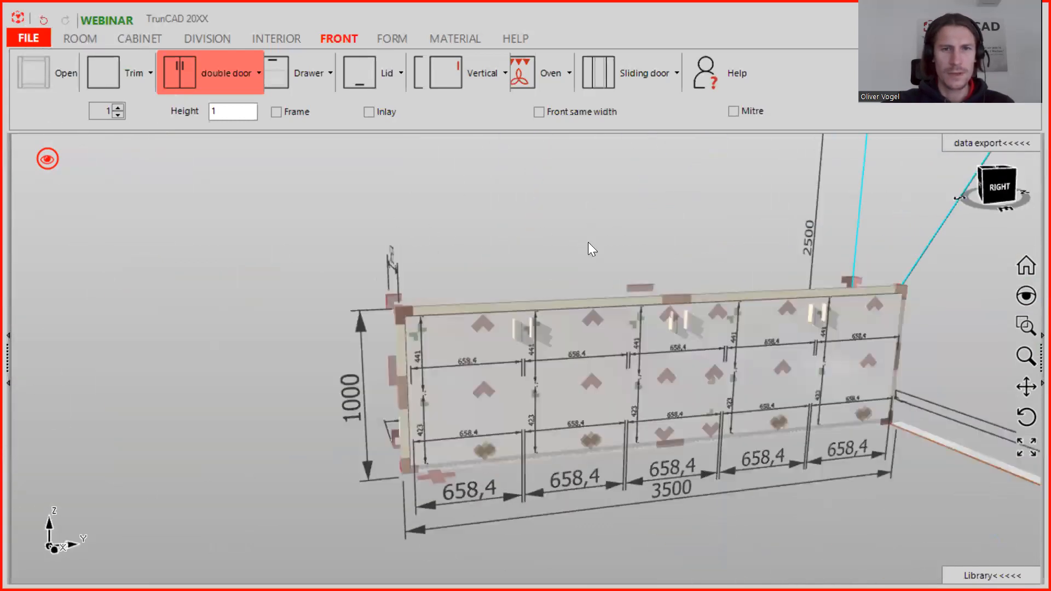
- Filter the materials to 18 mm and apply Egger H1582 to all trim parts and all door fronts as groups
left_click(458, 39)
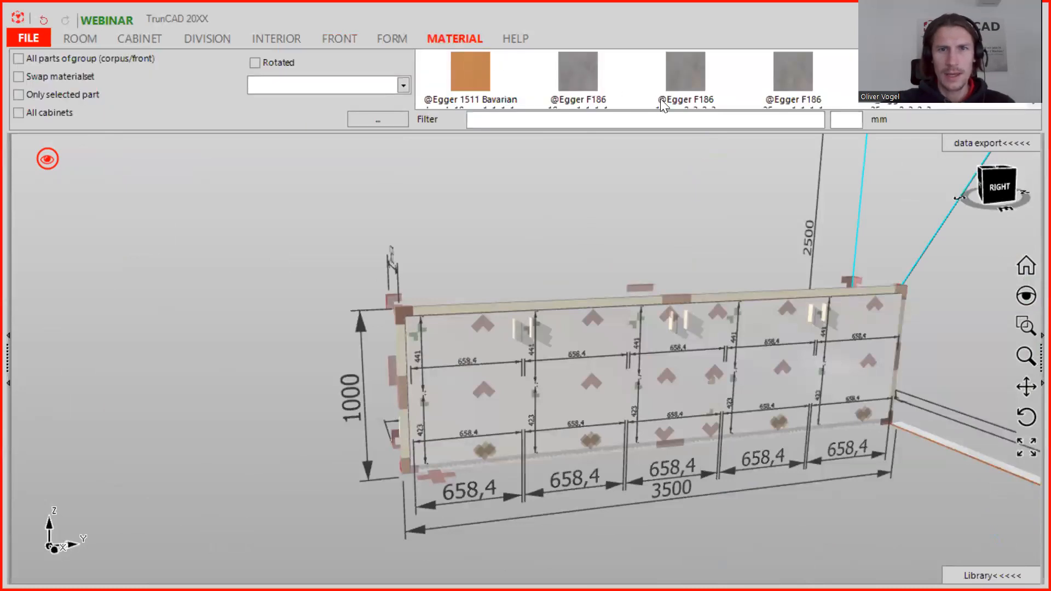
left_click(844, 119)
type("18")
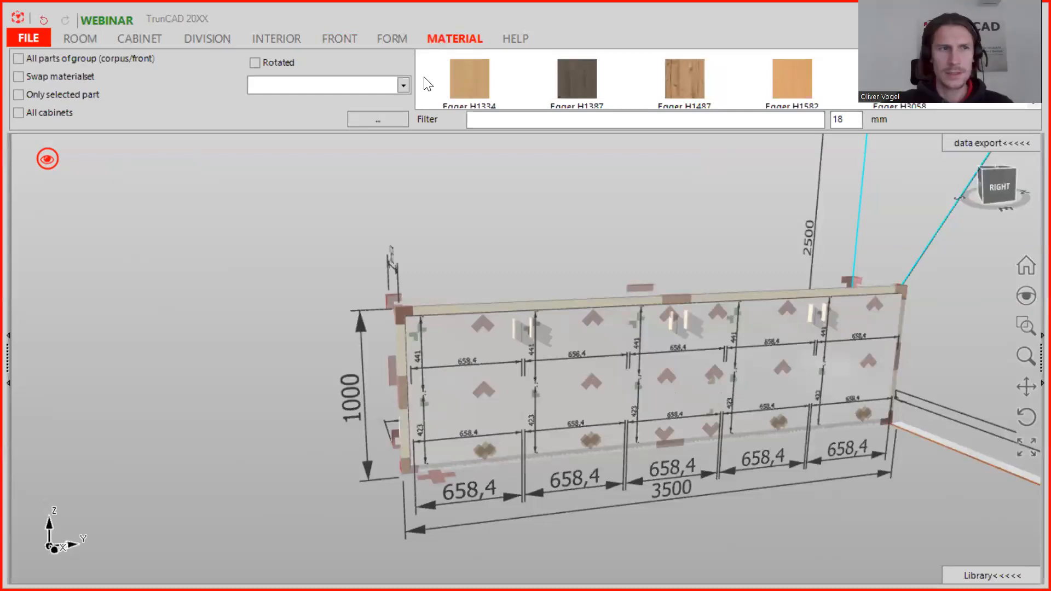
left_click(18, 60)
left_click_drag(798, 91, 601, 304)
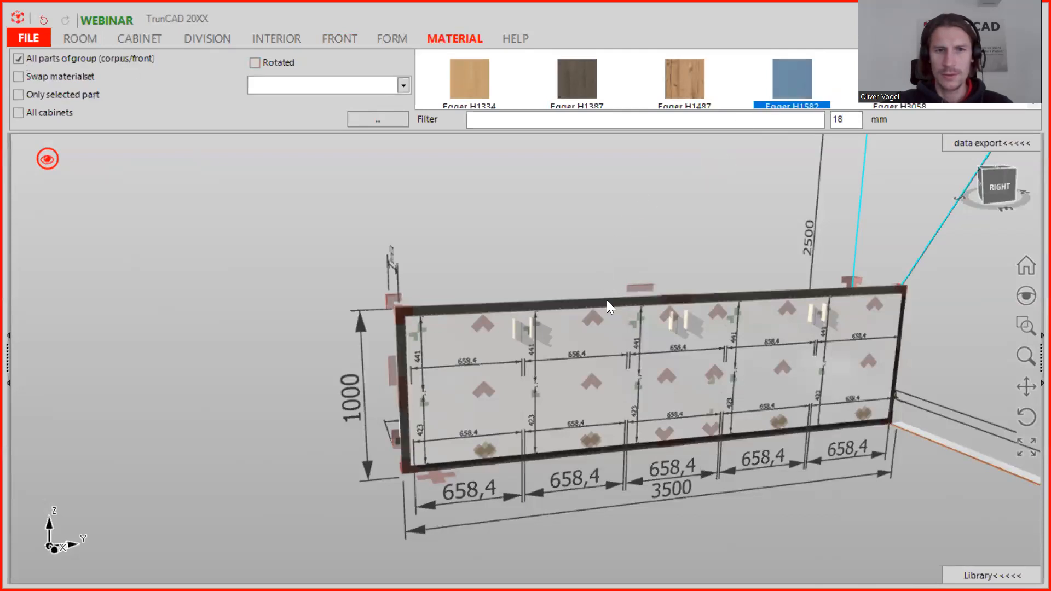
left_click_drag(778, 75, 599, 336)
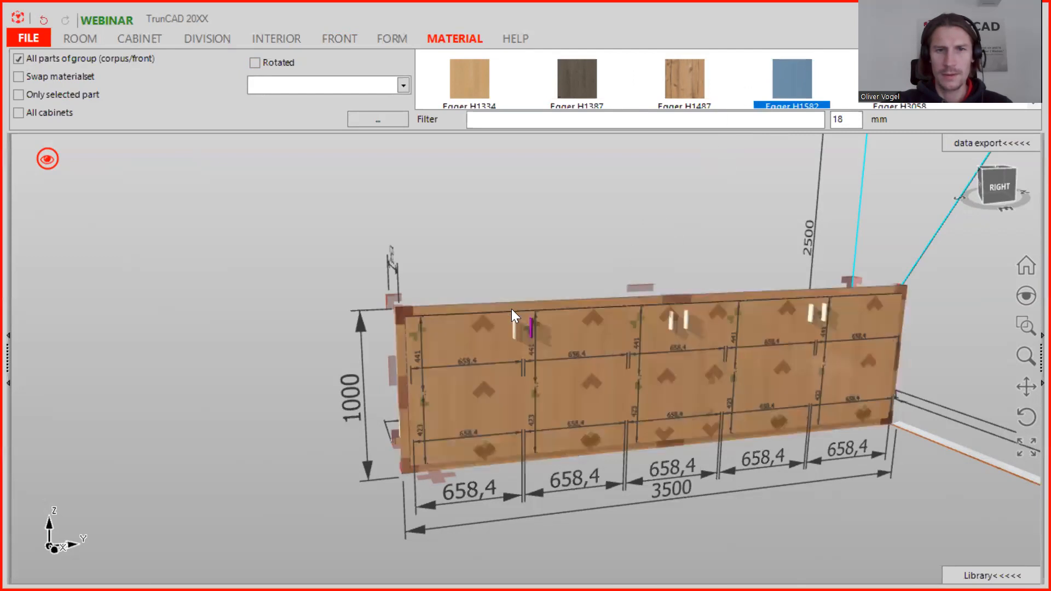
middle_click_drag(476, 275, 484, 298)
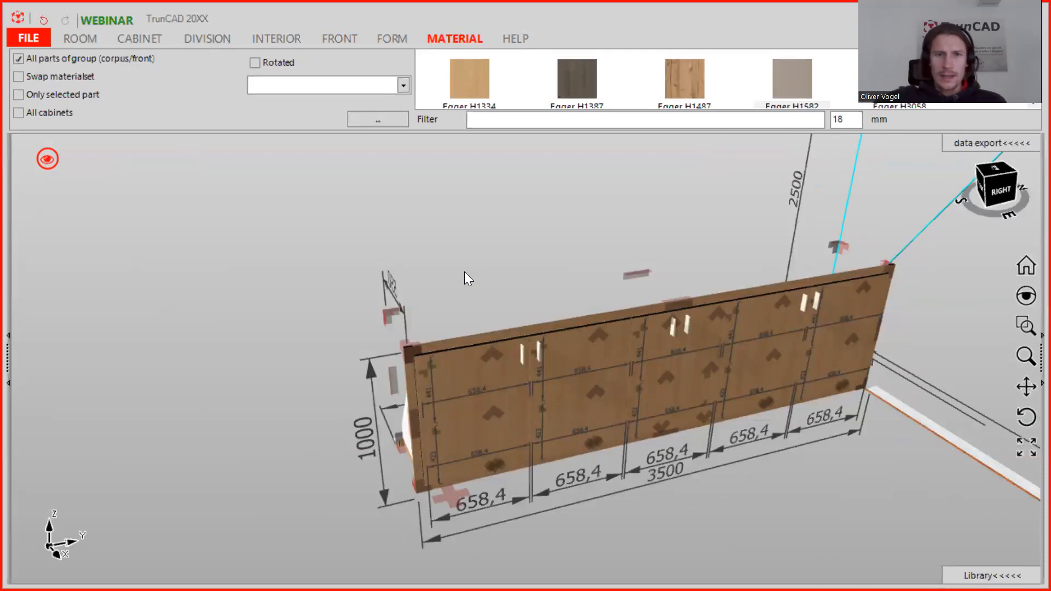
- Hide the cabinet's dimensions and editing symbols and display the surrounding attic room
left_click(48, 159)
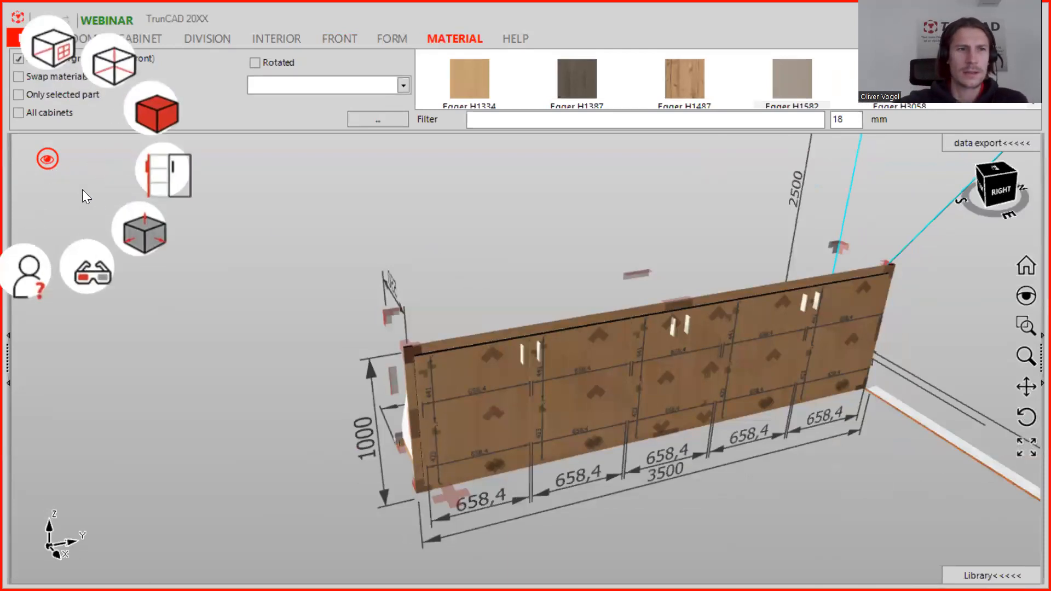
left_click(136, 232)
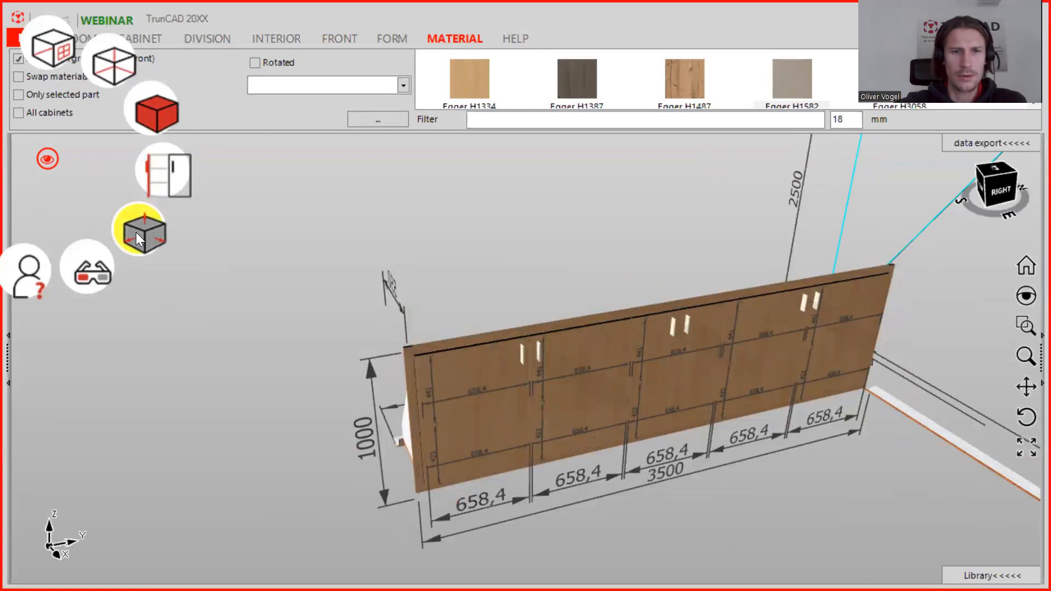
middle_click_drag(371, 309, 324, 252)
left_click(46, 162)
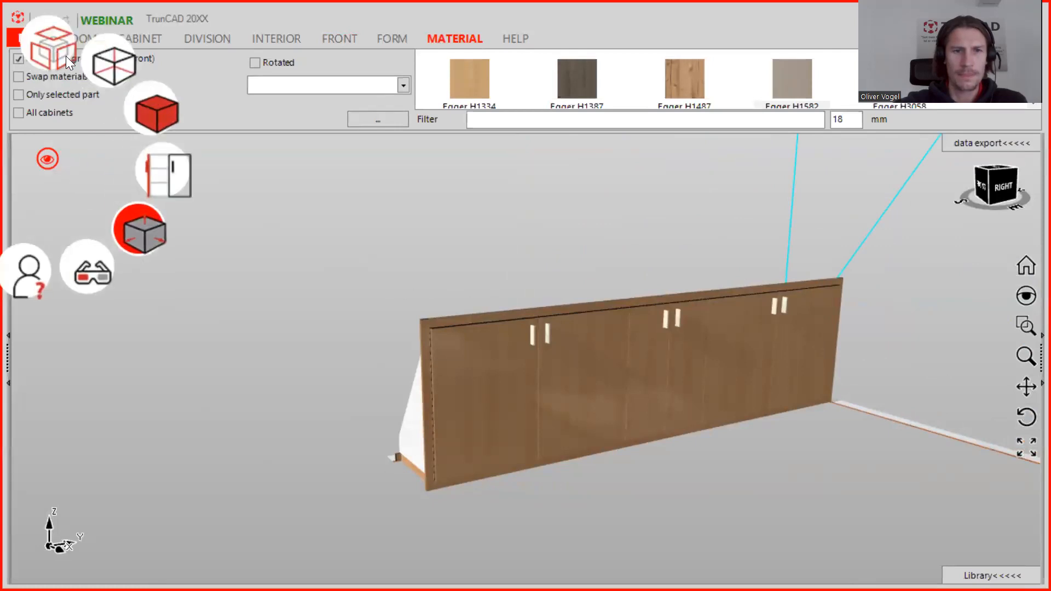
left_click(65, 55)
middle_click_drag(465, 230, 479, 321)
- Examine how the trim meets the sloped ceiling and how the cabinet's rear fits against the wall and baseboard
scroll(444, 327, "up", 5)
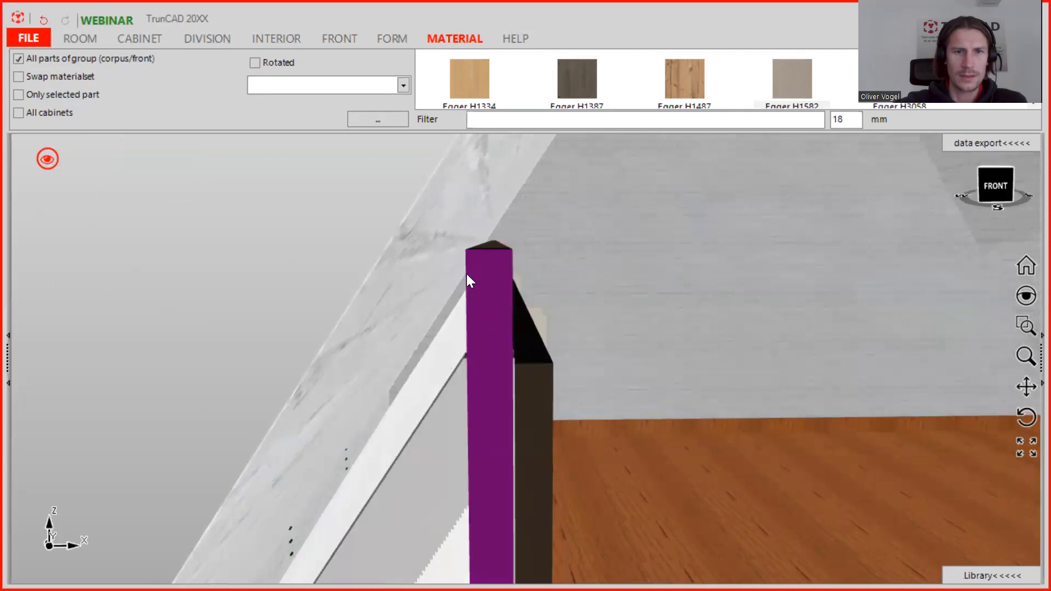
scroll(467, 273, "down", 5)
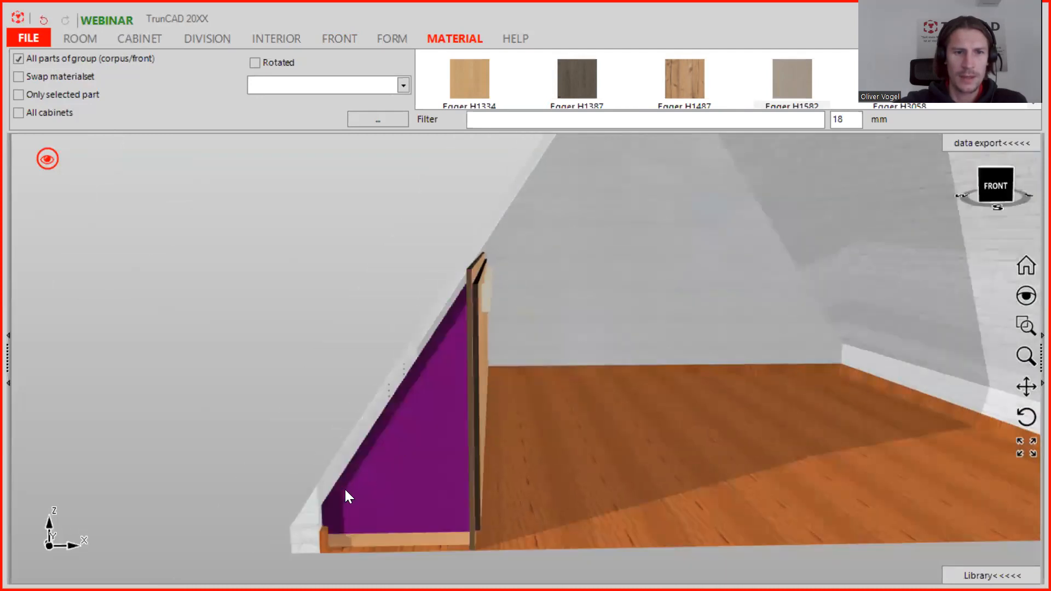
scroll(341, 495, "up", 4)
middle_click_drag(389, 410, 383, 521)
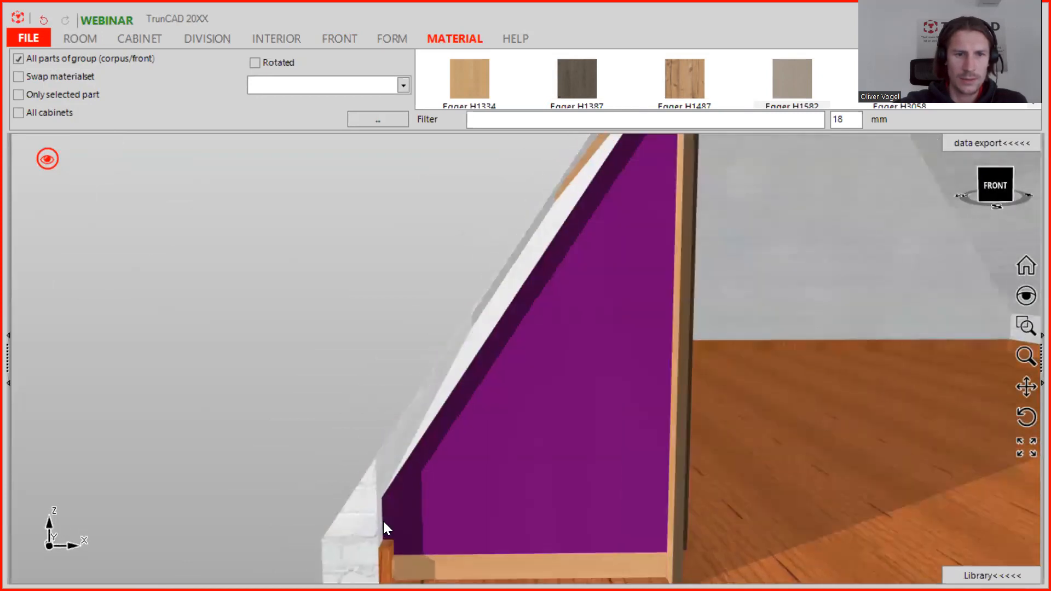
scroll(383, 522, "down", 4)
middle_click_drag(670, 464, 581, 405)
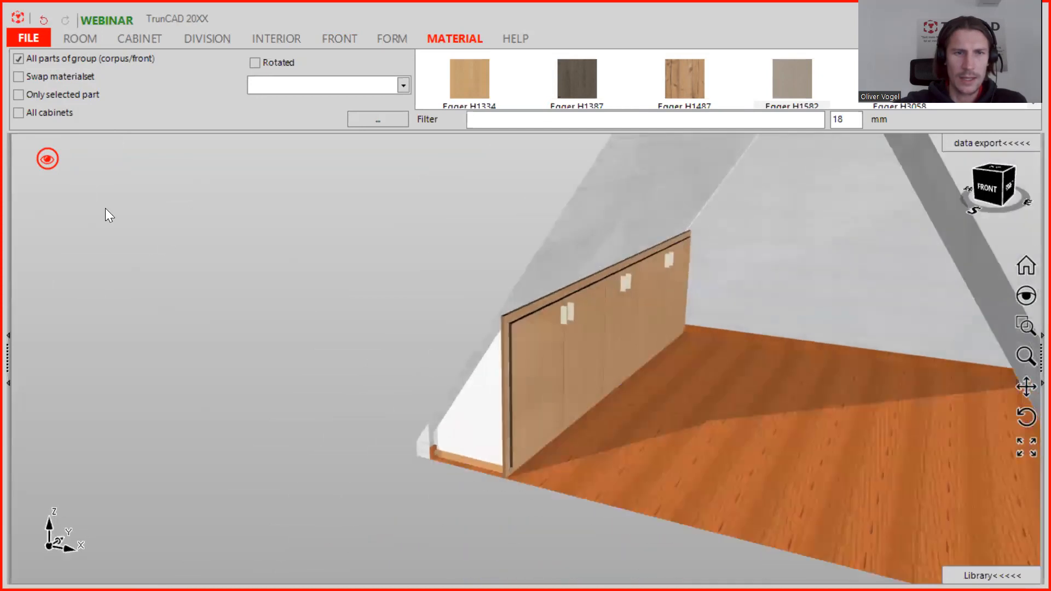
- Redisplay the cabinet's dimensions and editing symbols and set its distance to back to 50
left_click(39, 161)
left_click(155, 228)
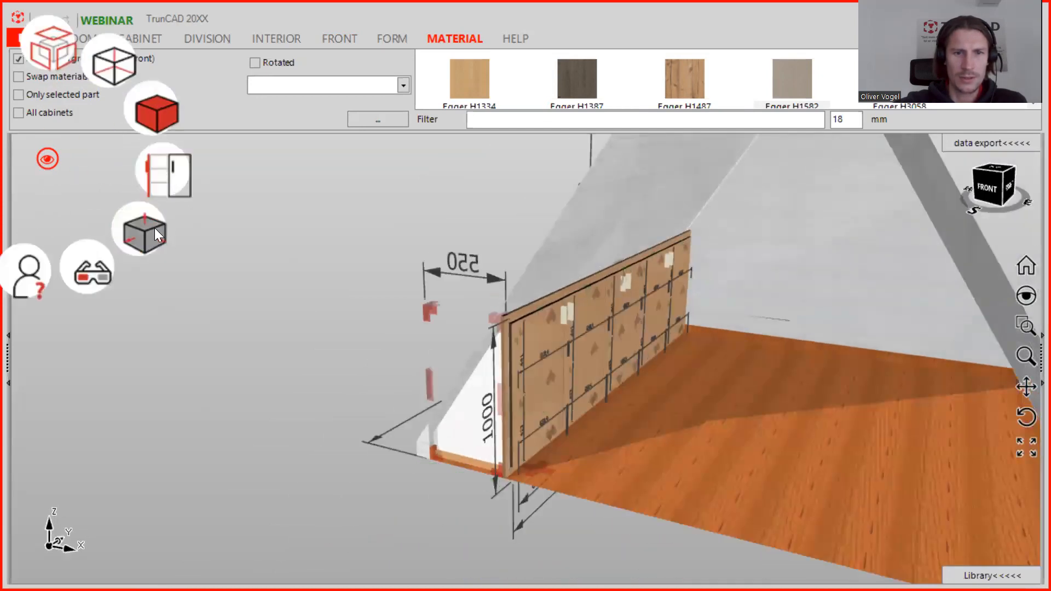
scroll(544, 467, "up", 3)
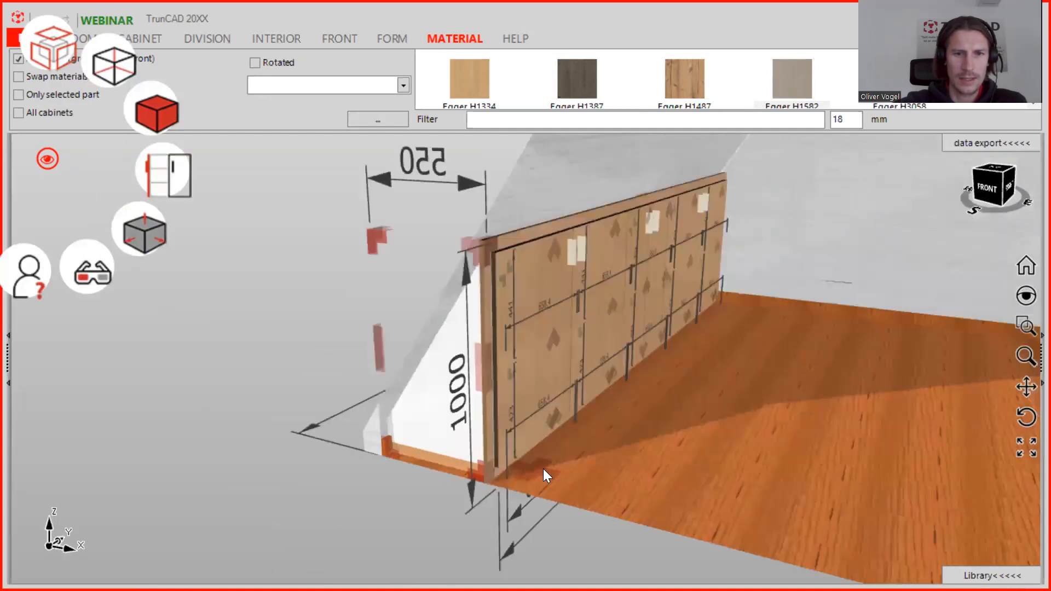
right_click(541, 472)
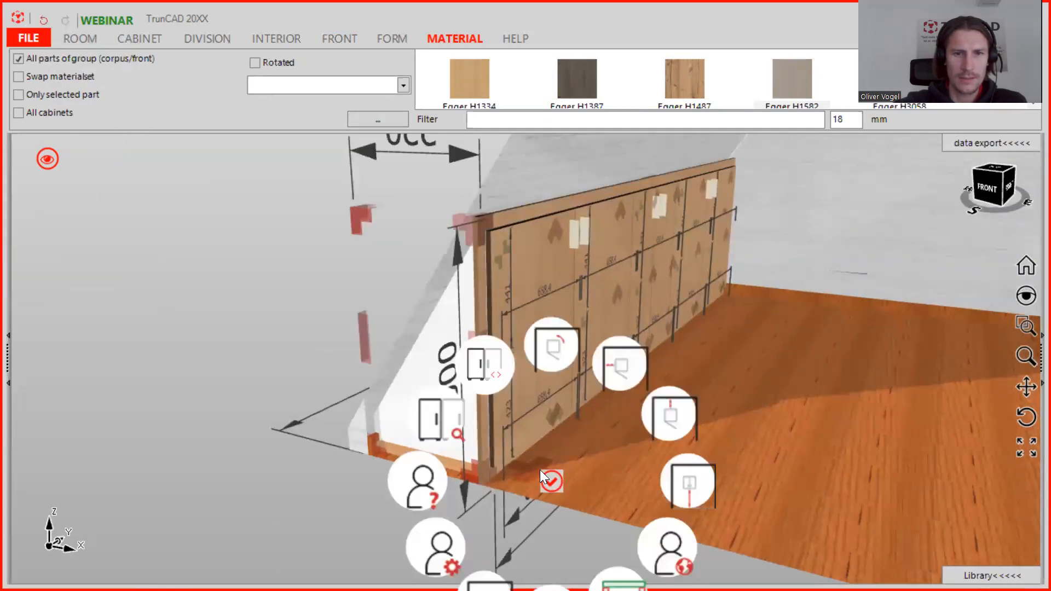
left_click(664, 419)
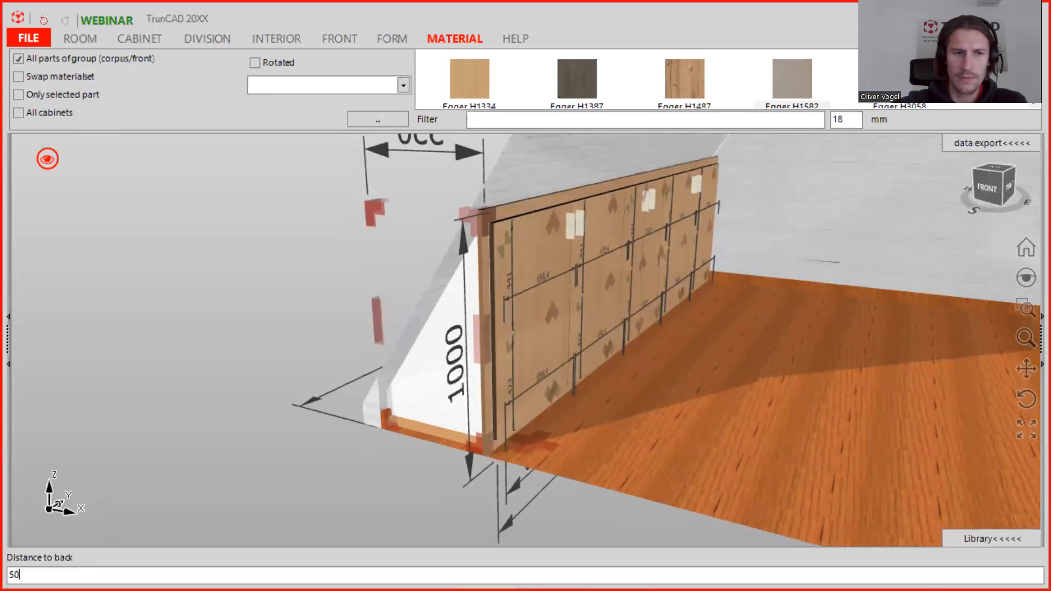
key("Return")
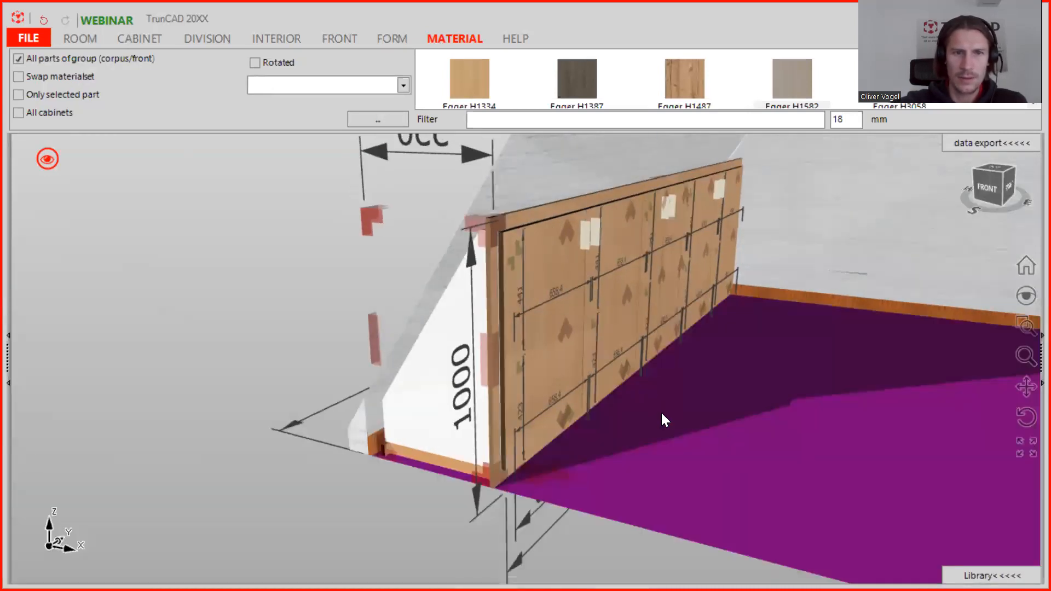
- Examine the cabinet's rear at the baseboard and the fit of the top trim beneath the sloped ceiling
middle_click_drag(421, 416, 465, 399)
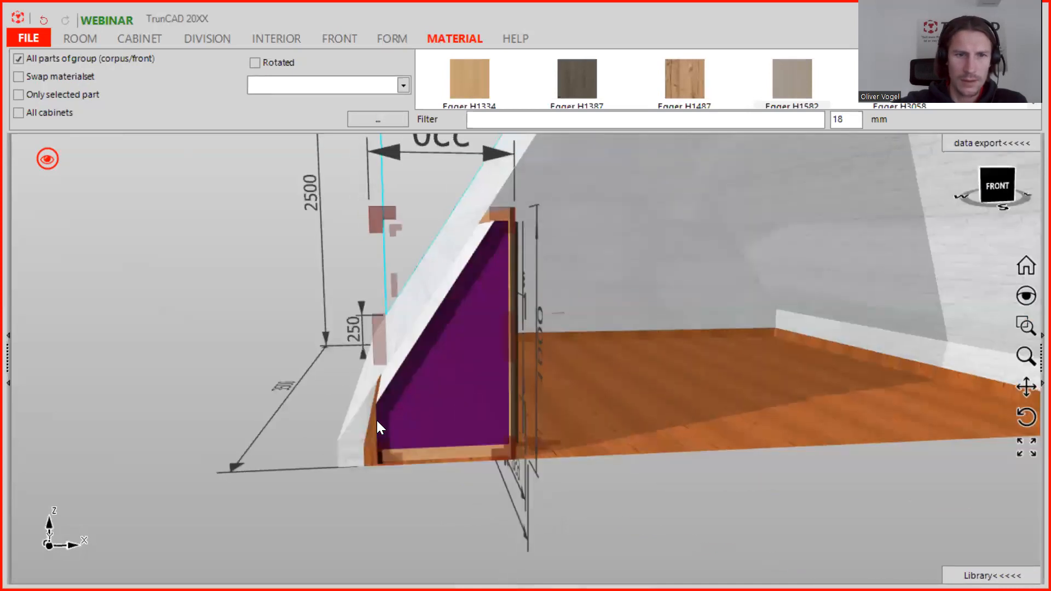
scroll(373, 422, "up", 4)
middle_click_drag(384, 421, 389, 406)
scroll(389, 406, "down", 2)
middle_click_drag(521, 411, 542, 550)
middle_click_drag(573, 306, 545, 301)
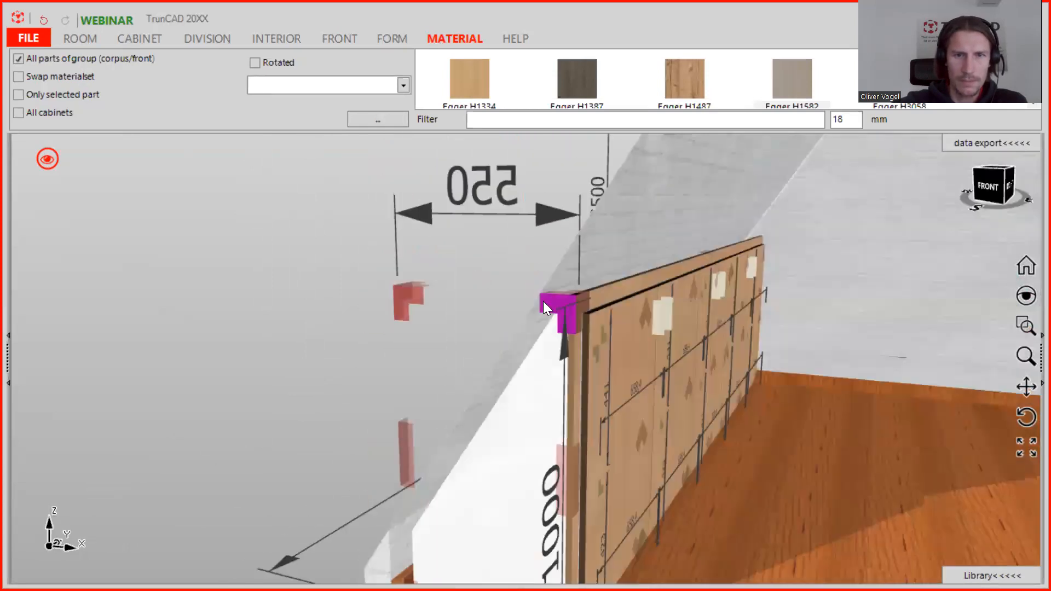
scroll(578, 286, "up", 4)
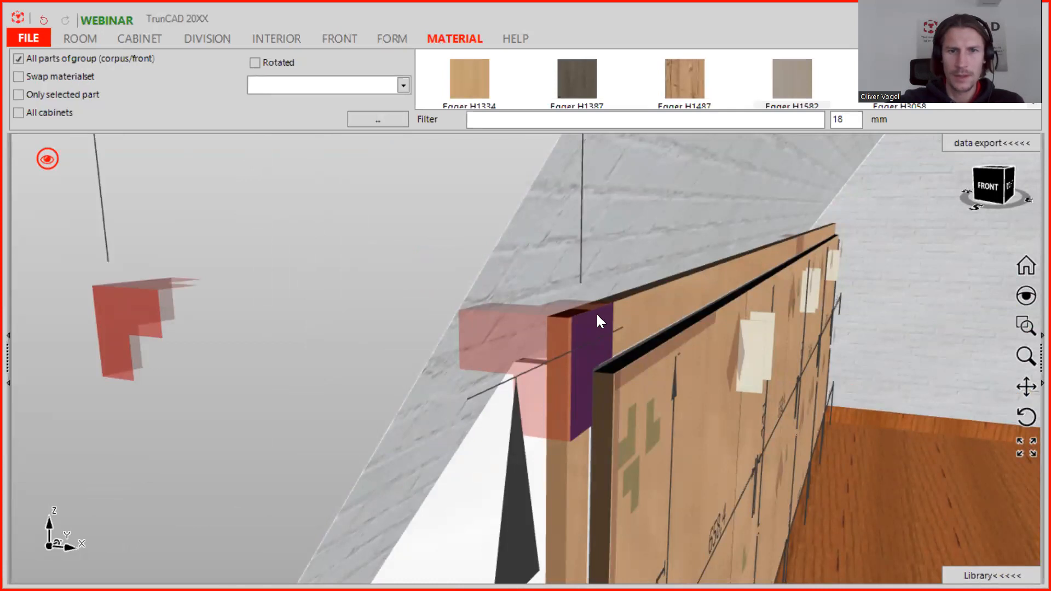
middle_click_drag(596, 315, 616, 311)
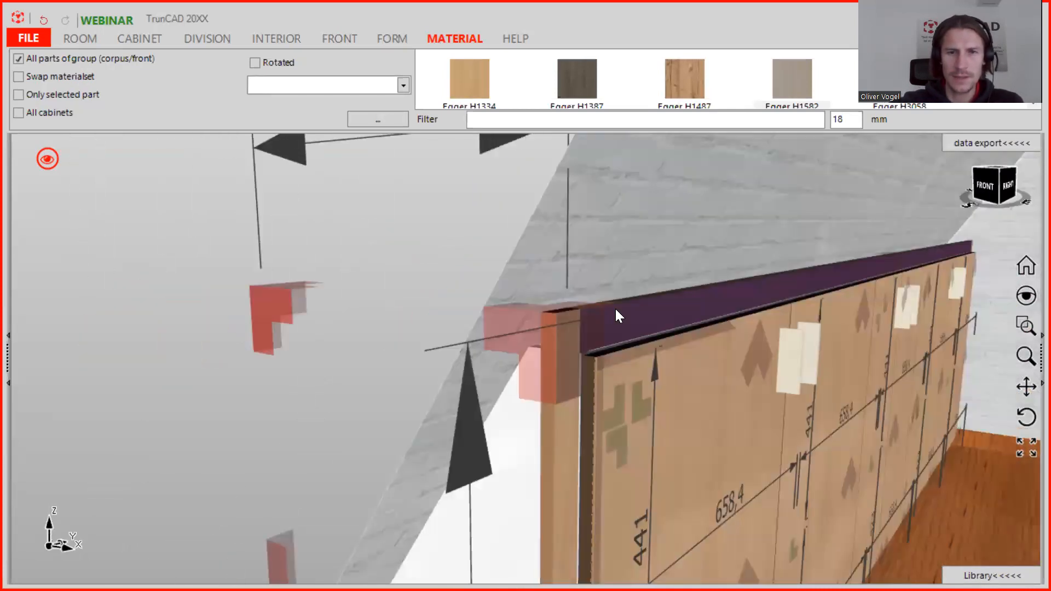
scroll(616, 310, "down", 2)
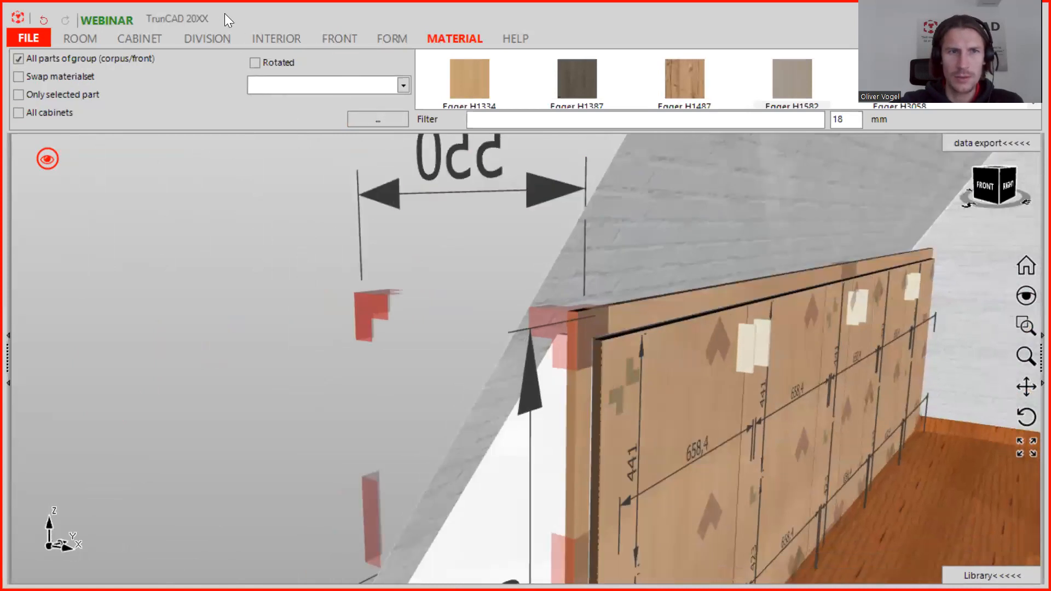
- Try different heights for the trim on the cabinet, including 110, and set it back to 50
left_click(161, 37)
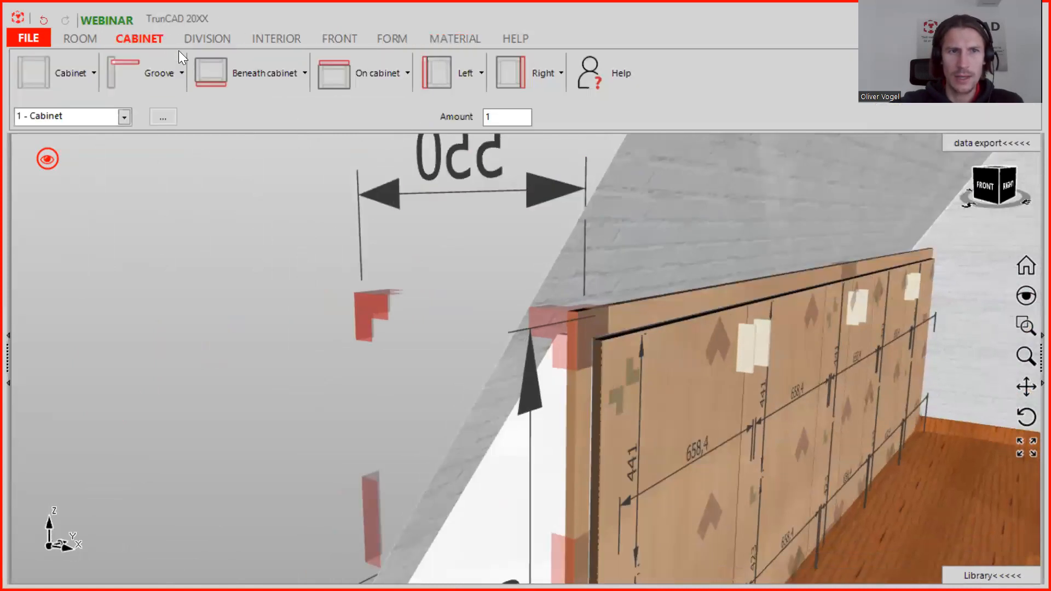
left_click(386, 71)
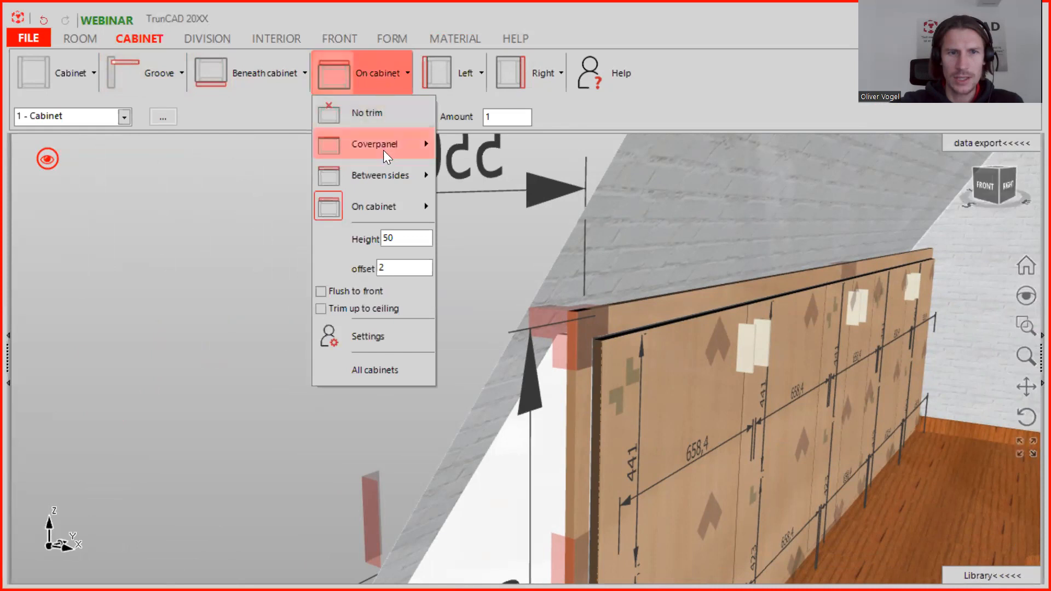
mouse_move(388, 205)
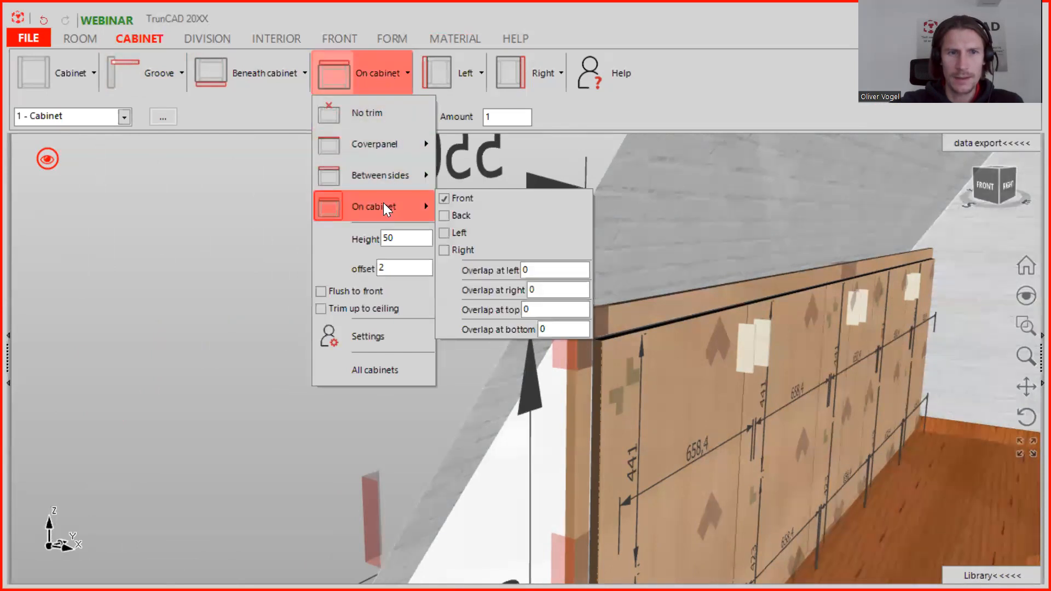
double_click(400, 234)
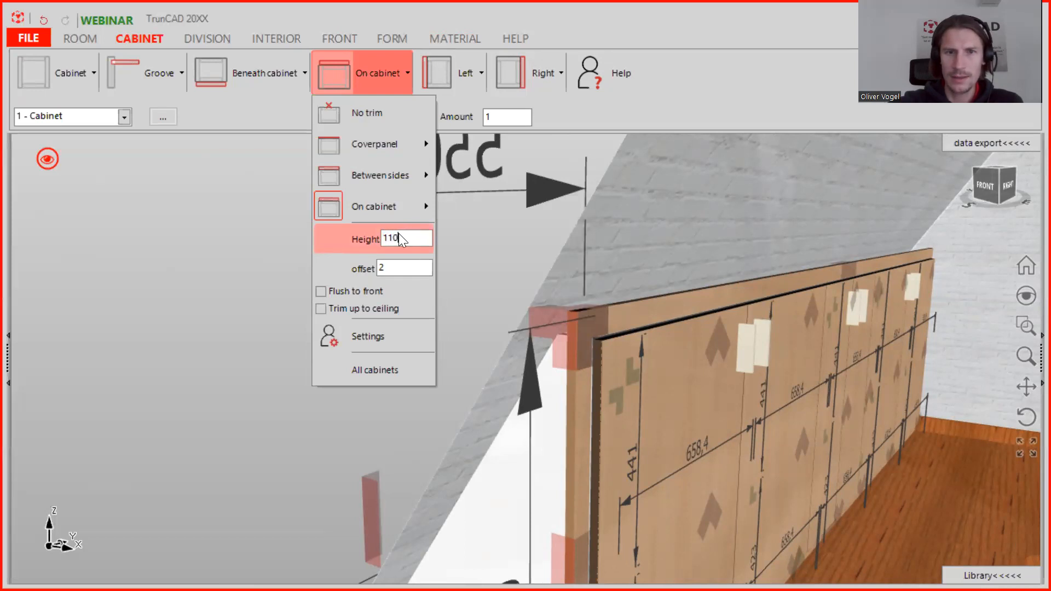
key("Return")
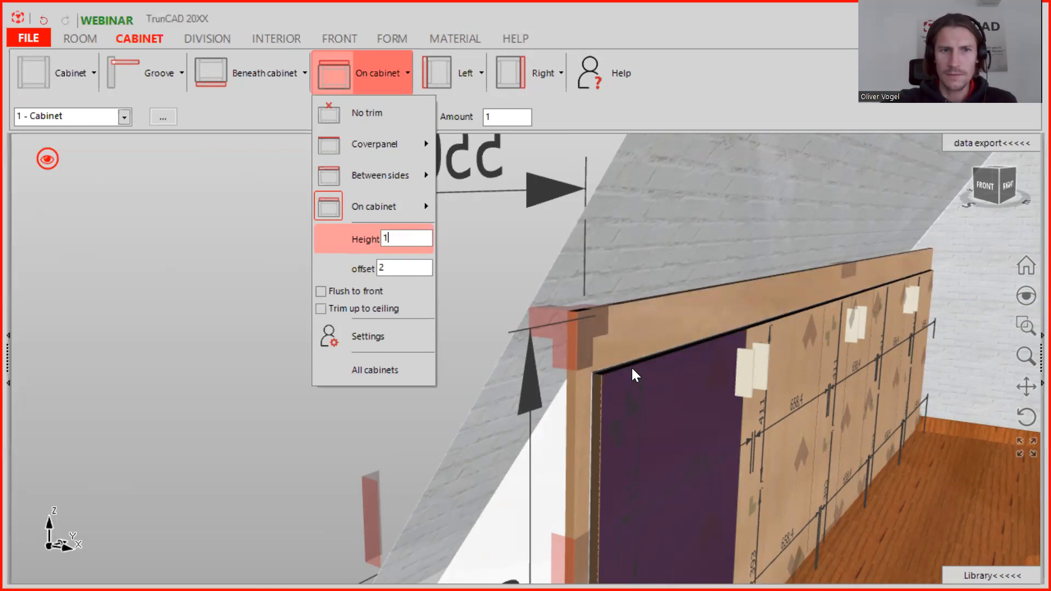
left_click(632, 368)
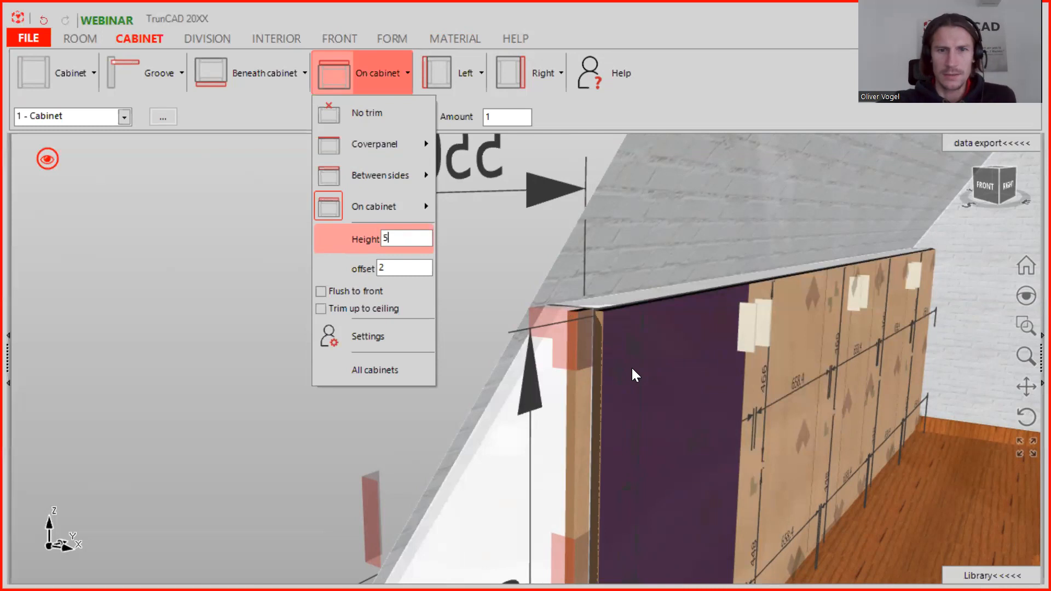
left_click(631, 368)
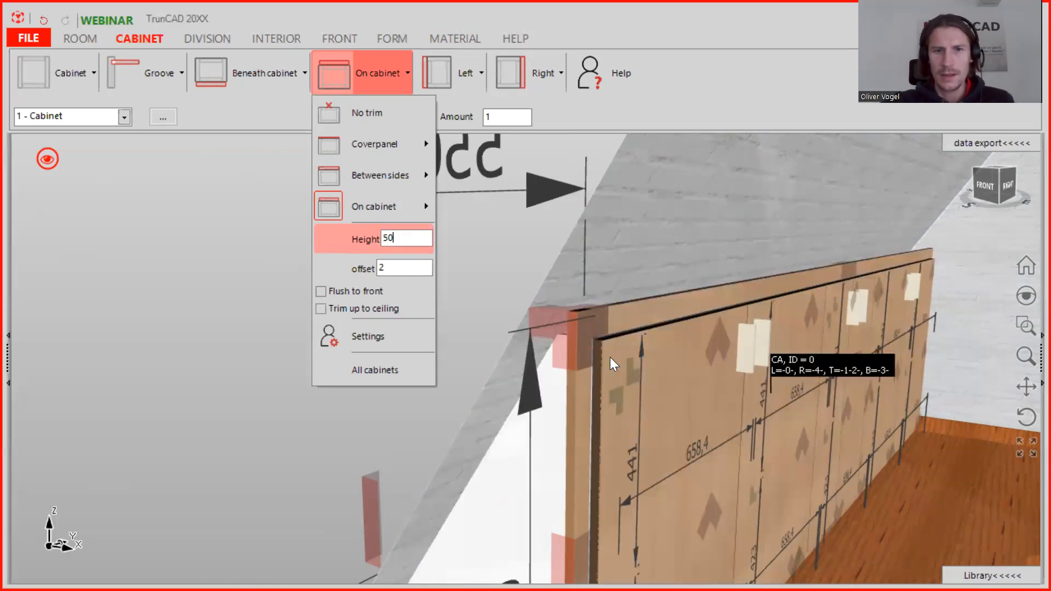
- Set the cabinet's overall height to 1050
scroll(610, 357, "down", 3)
scroll(610, 357, "down", 1)
middle_click_drag(610, 357, 599, 293)
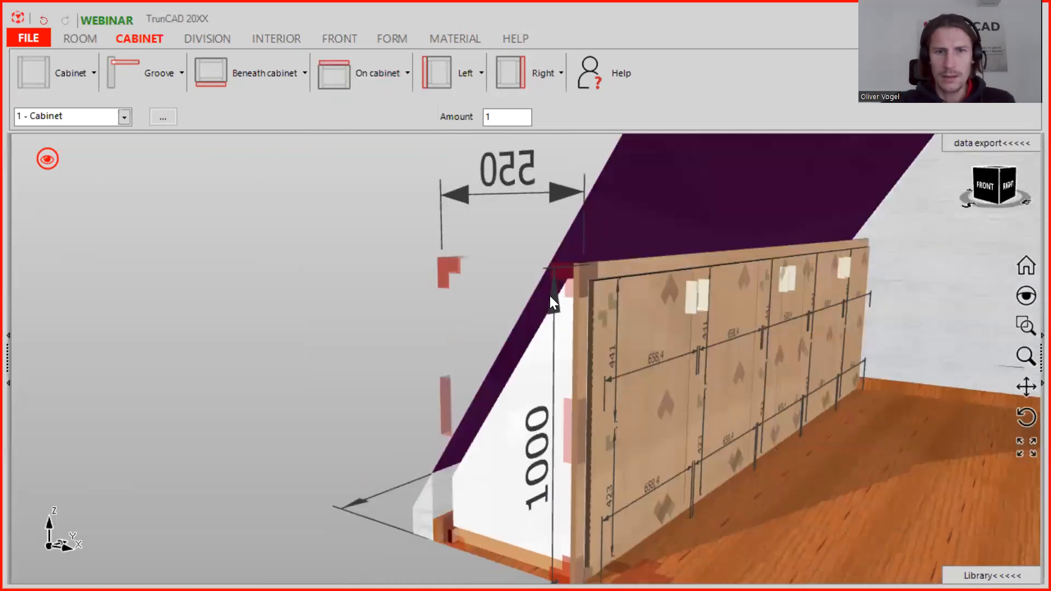
left_click(553, 297)
type("1050")
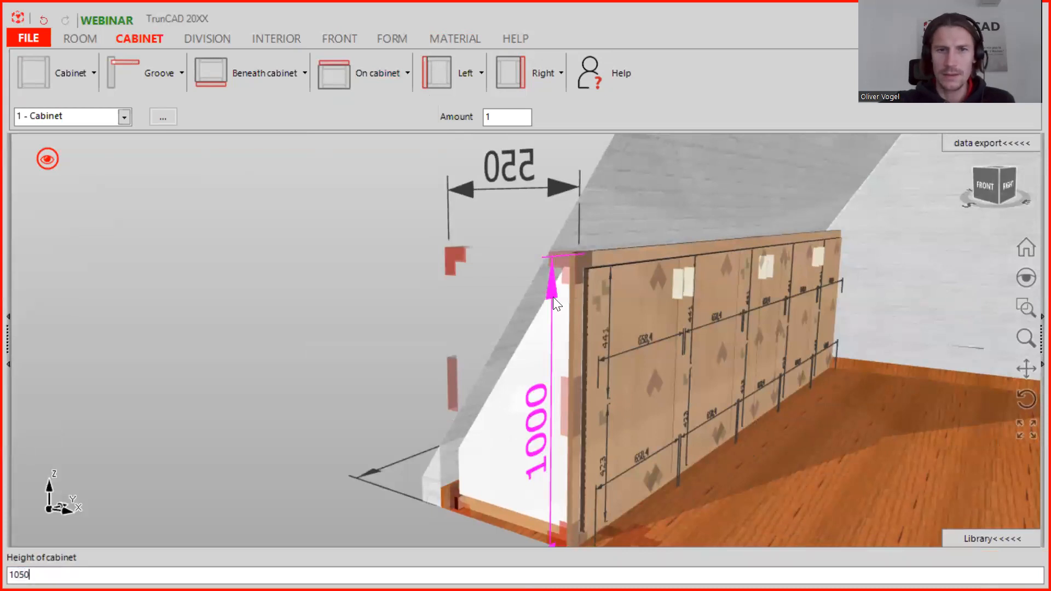
key("Return")
- Give the front trim on the cabinet a top overlap of 60
middle_click_drag(600, 257, 570, 236)
left_click(389, 79)
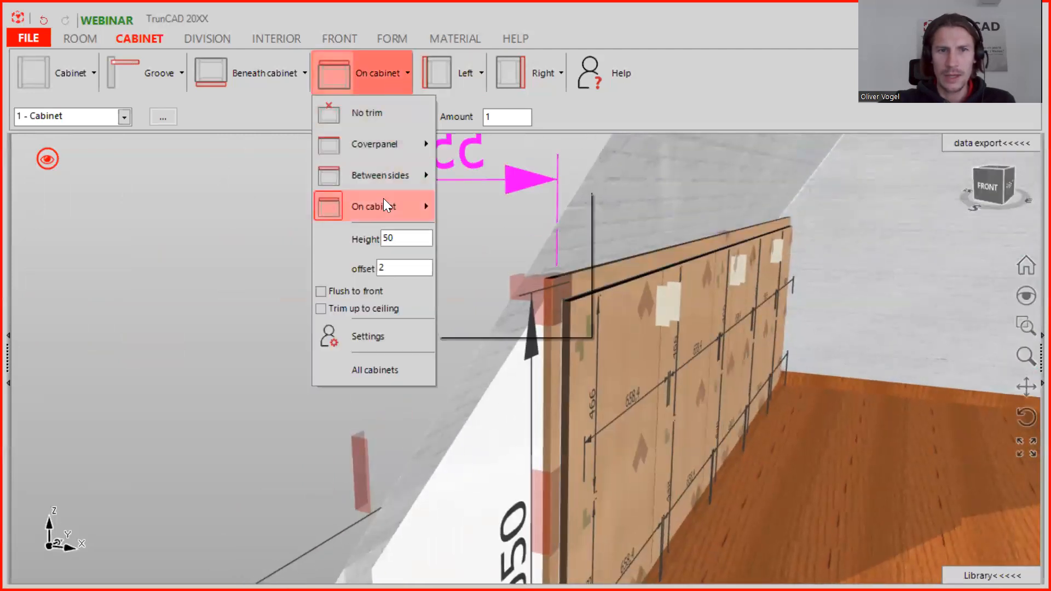
mouse_move(384, 202)
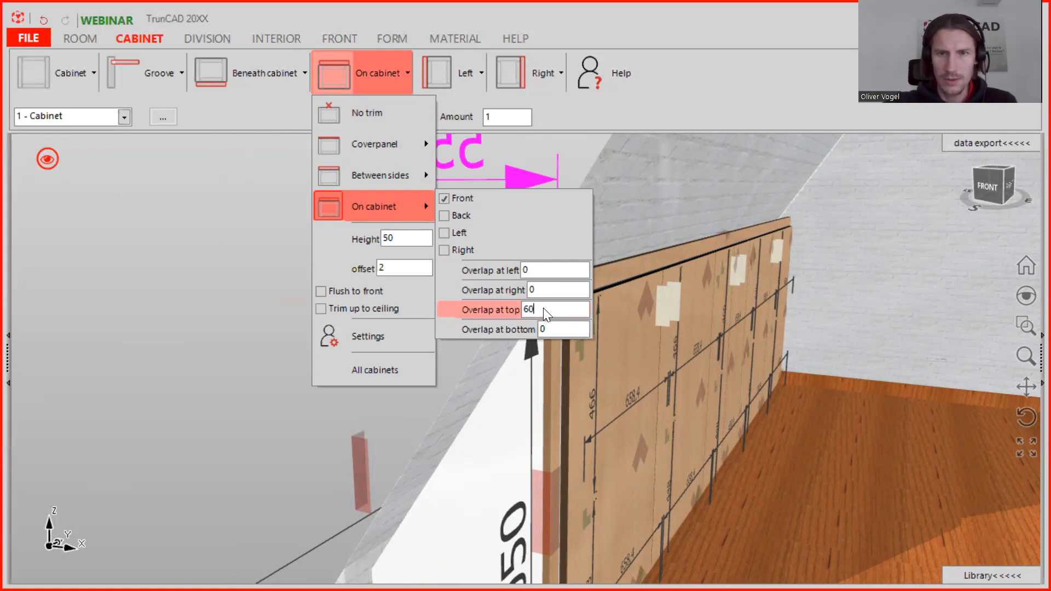
left_click(152, 293)
mouse_move(539, 257)
middle_mouse_down()
mouse_move(578, 260)
mouse_move(555, 247)
middle_mouse_up()
scroll(550, 256, "up", 3)
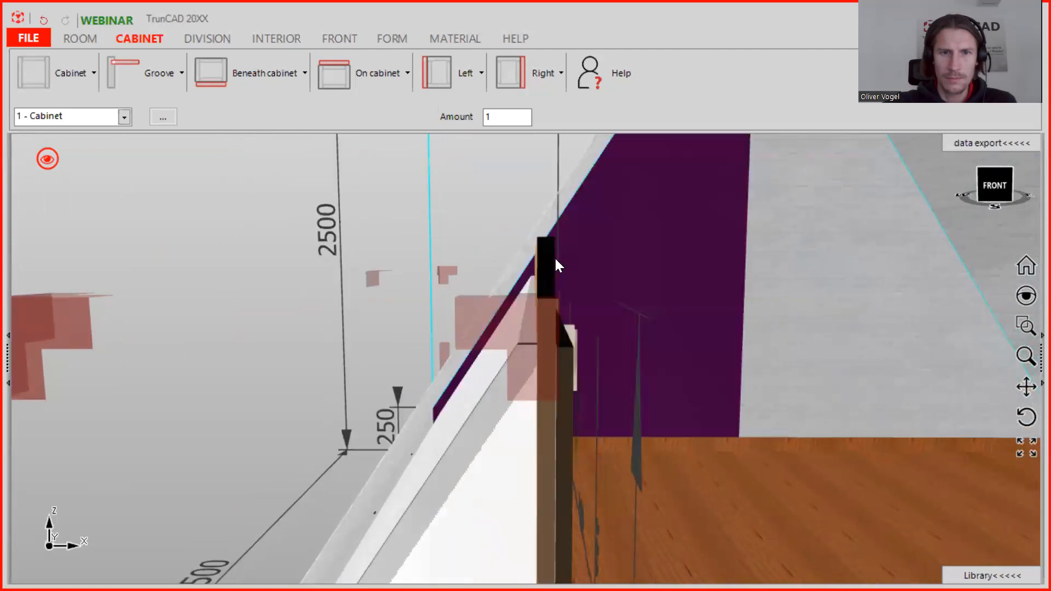
- Set the offset of the trim on the cabinet to 30
scroll(552, 272, "down", 4)
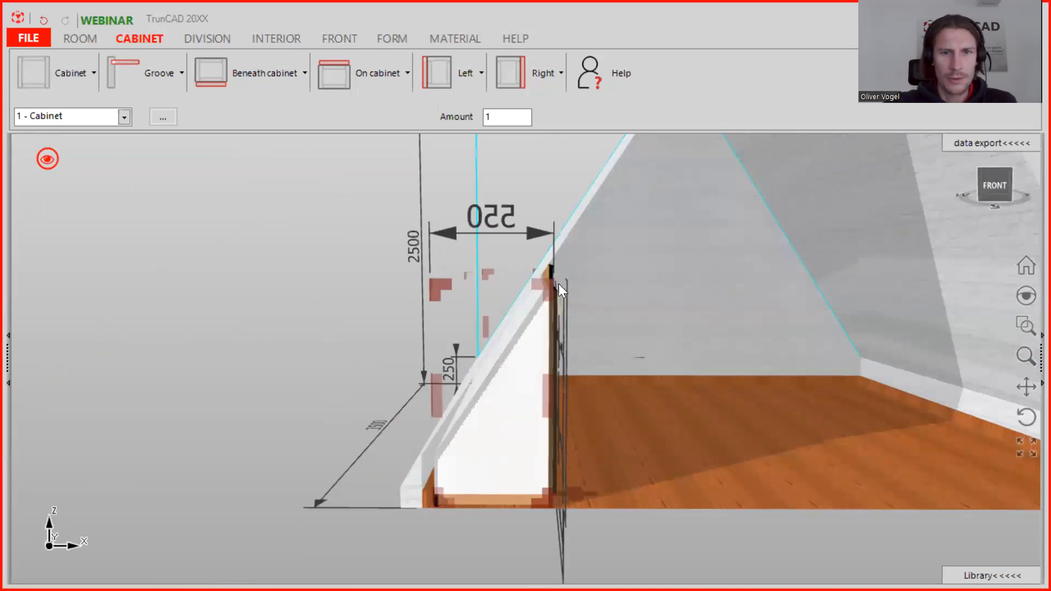
scroll(546, 291, "up", 3)
middle_click_drag(564, 299, 534, 327)
middle_click_drag(603, 266, 568, 278)
left_click(369, 73)
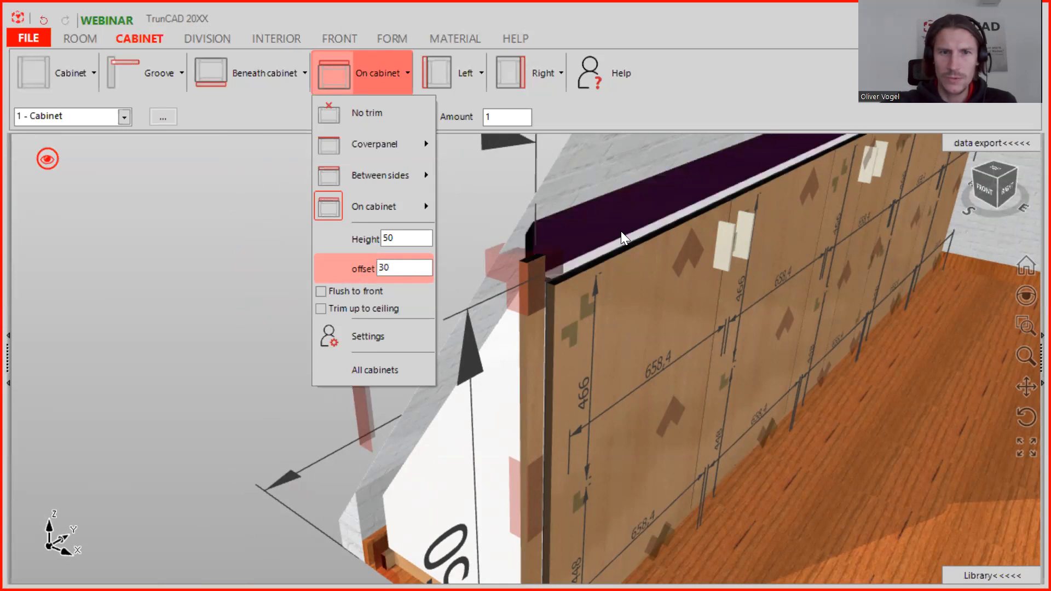
left_click(599, 238)
middle_click_drag(562, 253, 616, 238)
left_click(372, 73)
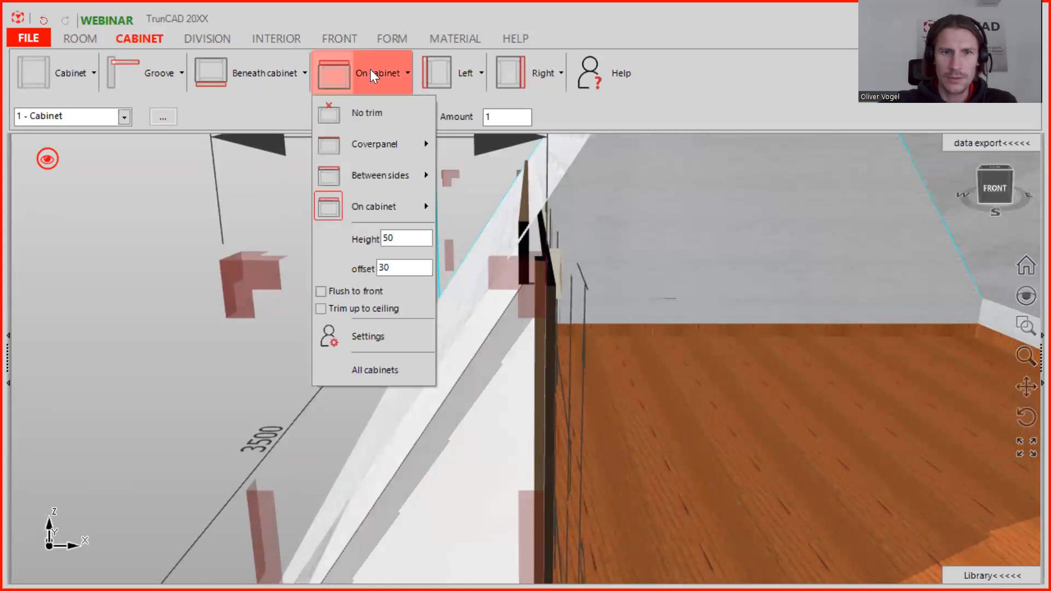
left_click(111, 228)
- Set the cabinet's depth to 600
scroll(130, 207, "down", 4)
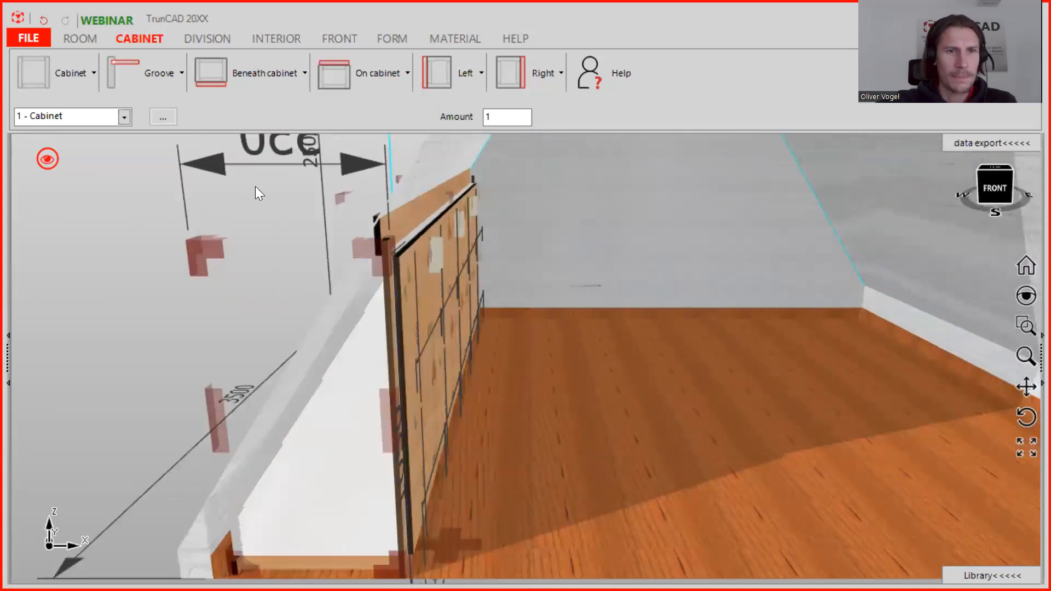
scroll(281, 270, "down", 4)
scroll(278, 351, "down", 2)
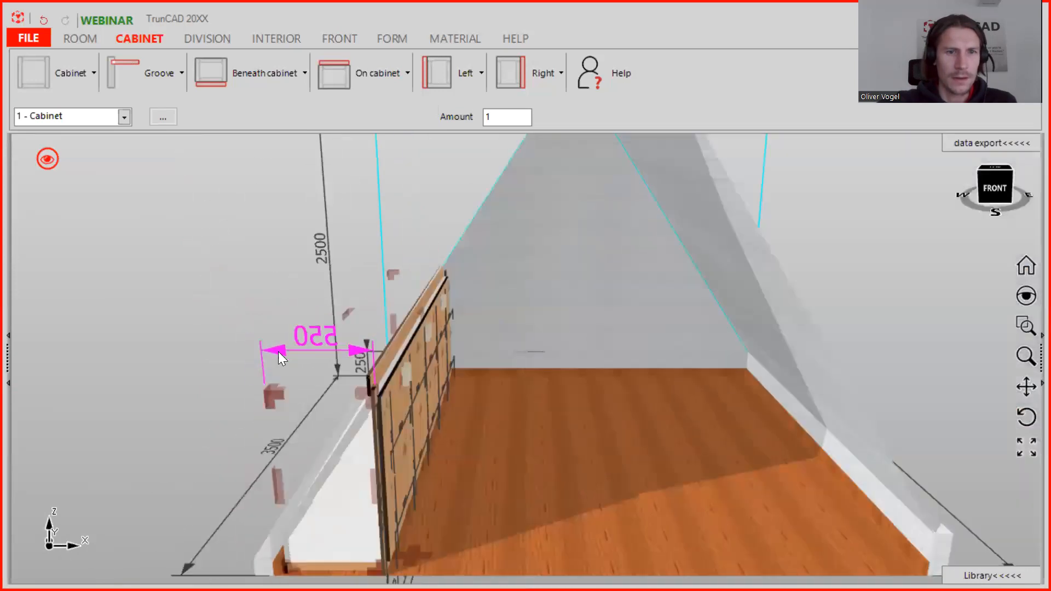
scroll(273, 335, "down", 2)
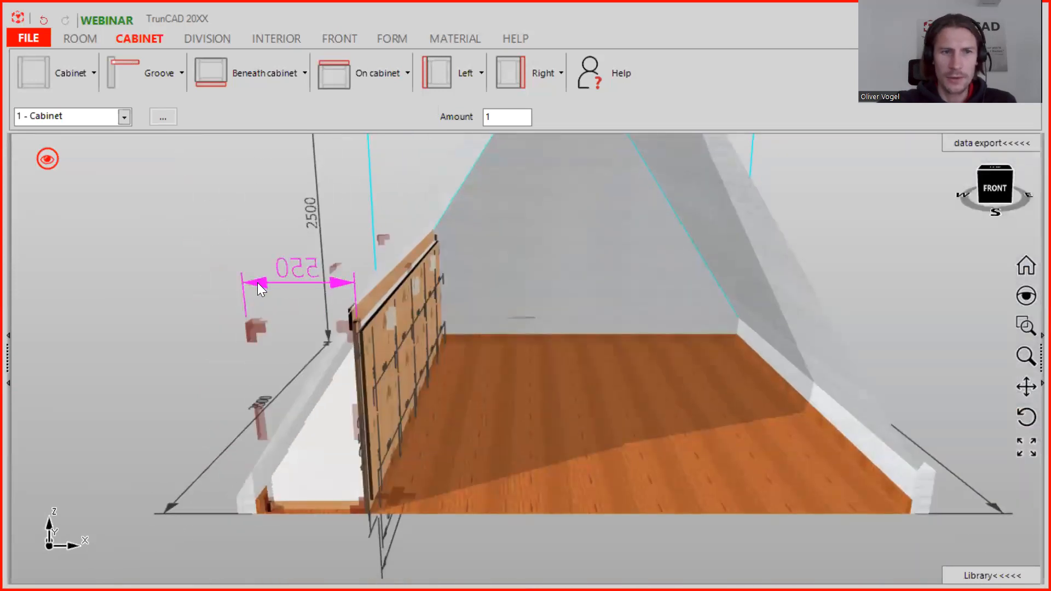
left_click(258, 282)
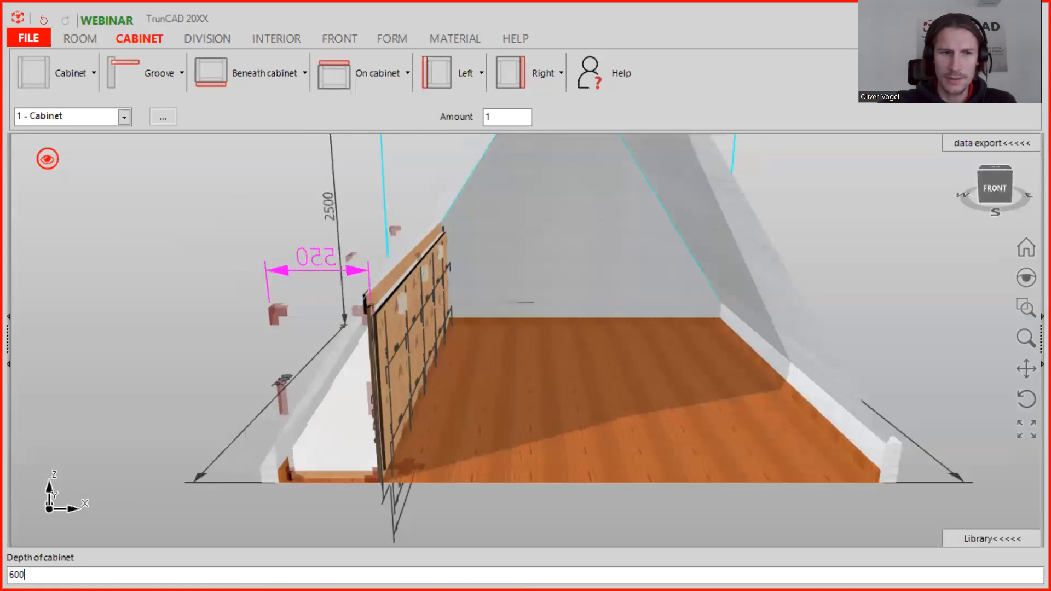
key("Return")
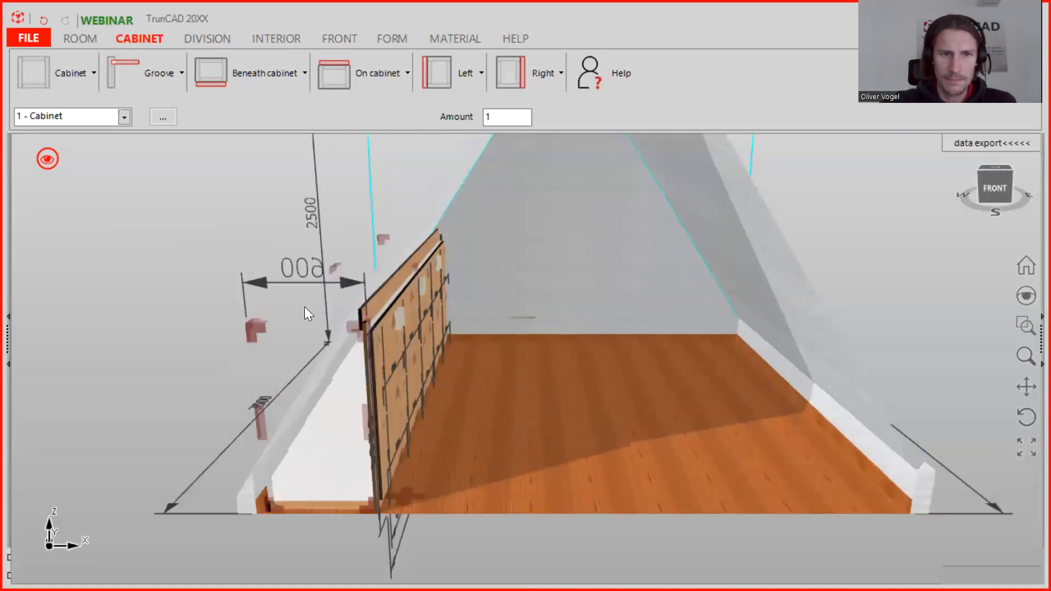
- Set the offset of the trim on the cabinet to 60
scroll(370, 317, "up", 5)
mouse_move(371, 317)
middle_mouse_down()
mouse_move(402, 296)
mouse_move(380, 293)
mouse_move(353, 318)
middle_mouse_up()
left_click(375, 74)
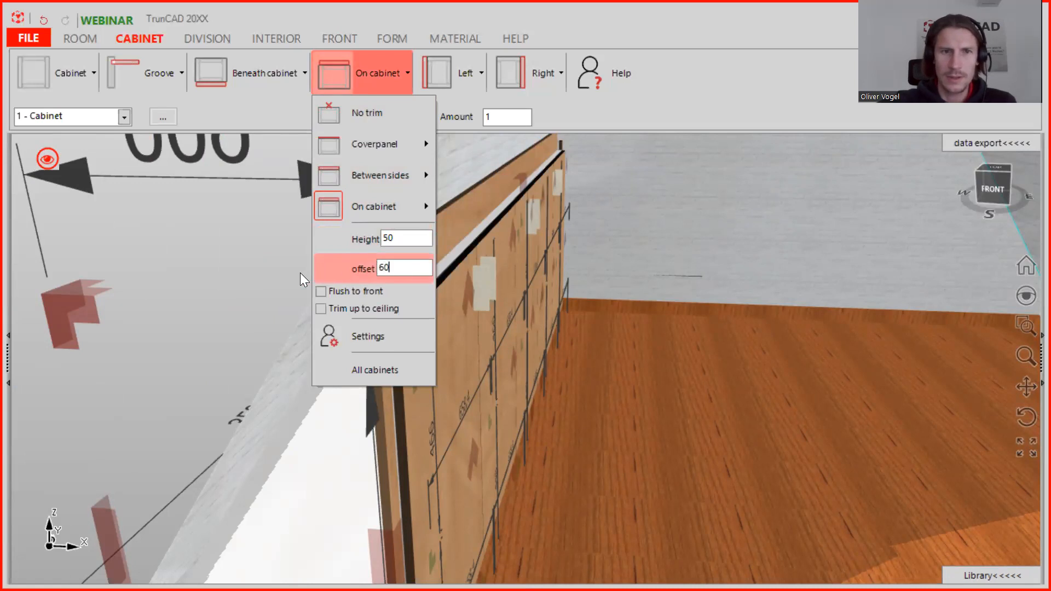
left_click(239, 264)
middle_click_drag(360, 255, 536, 288)
scroll(491, 229, "up", 3)
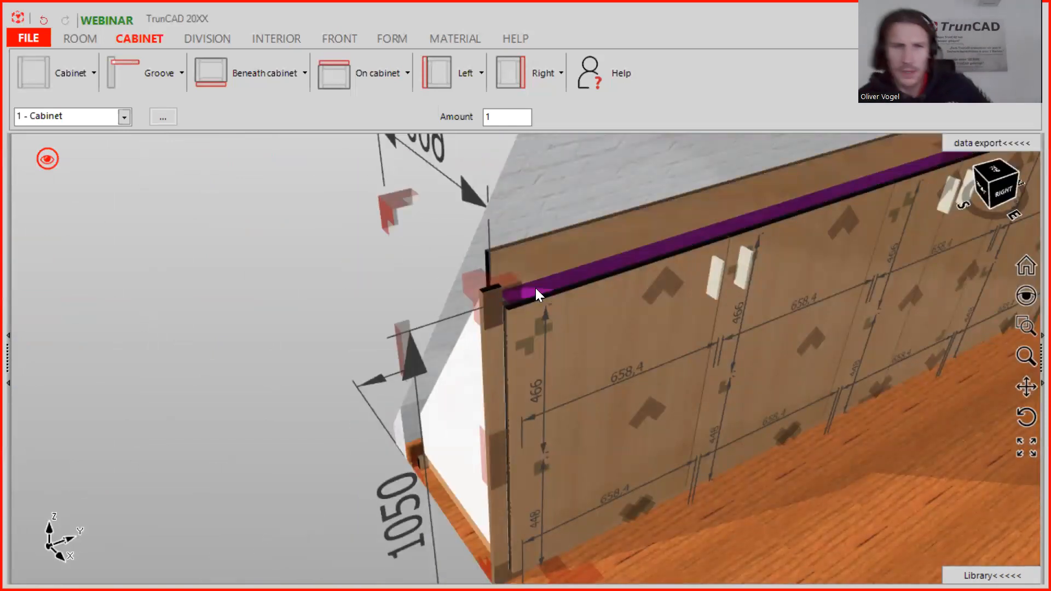
- Check the top trim's settings and how the set-back trim meets the side trim at the cabinet's front corner
left_click(536, 288)
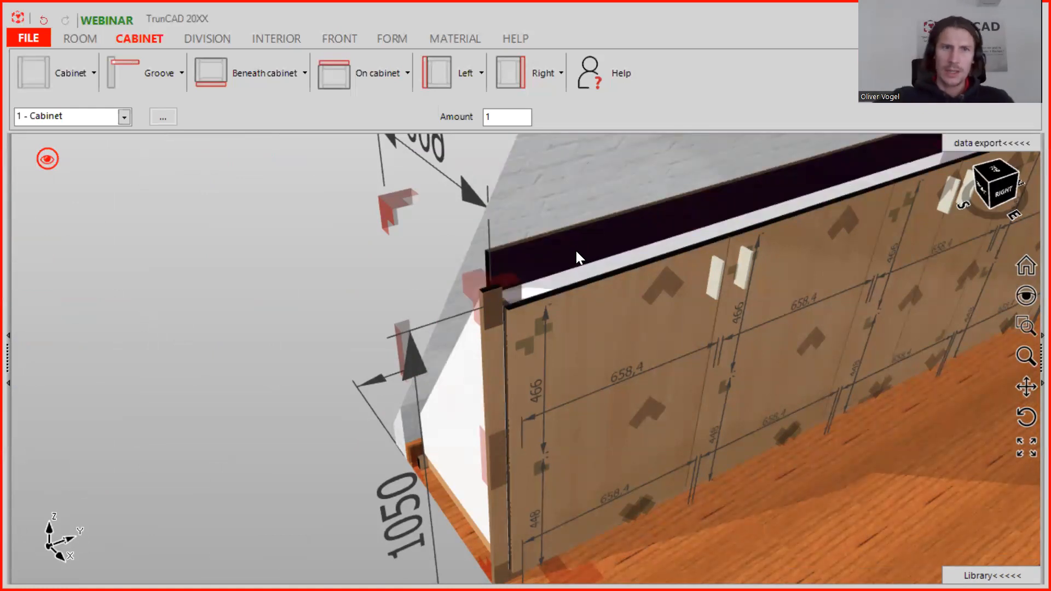
left_click(363, 72)
left_click(367, 71)
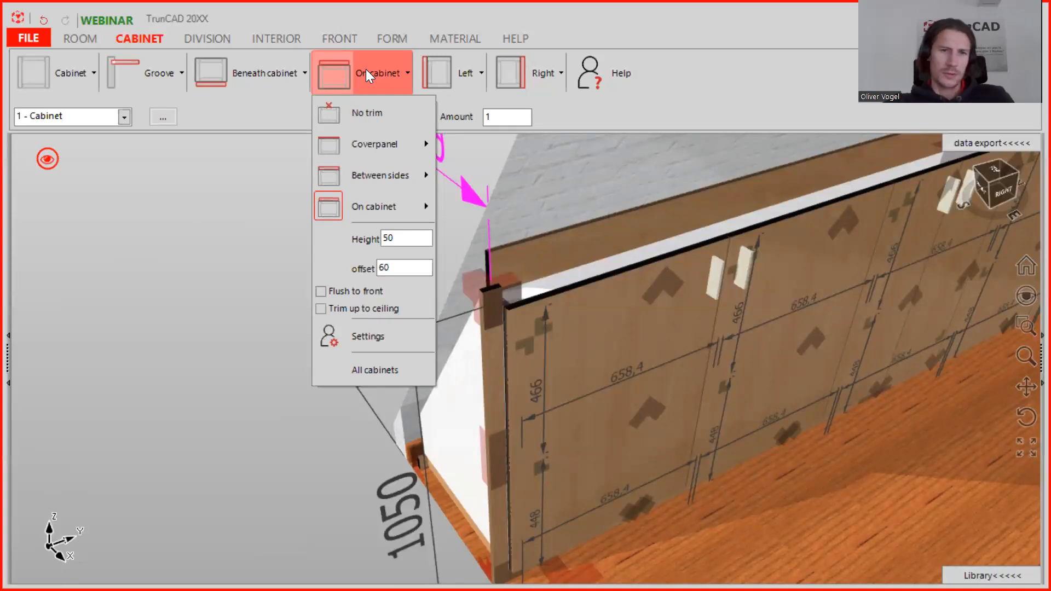
left_click(626, 251)
middle_click_drag(627, 251, 553, 231)
scroll(495, 311, "up", 5)
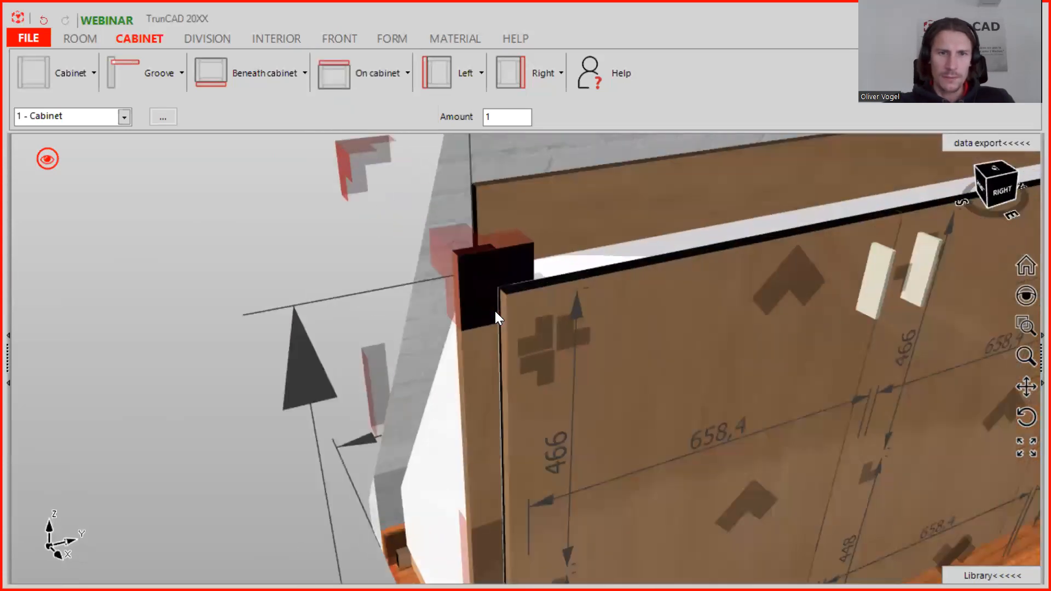
- Set the offset of both the left and the right side trim to 60
middle_click_drag(494, 307, 509, 296)
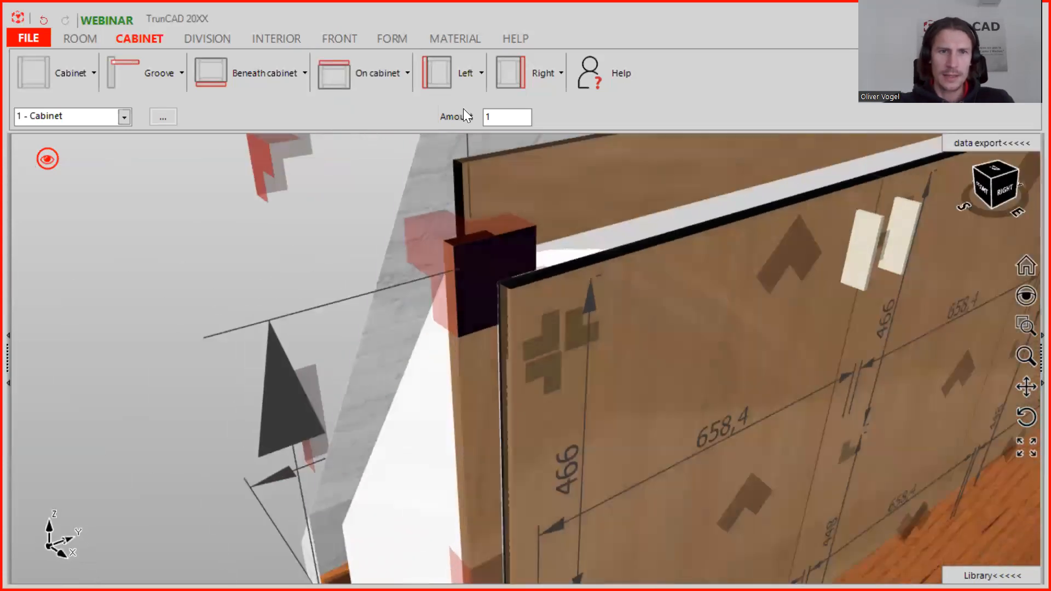
left_click(471, 73)
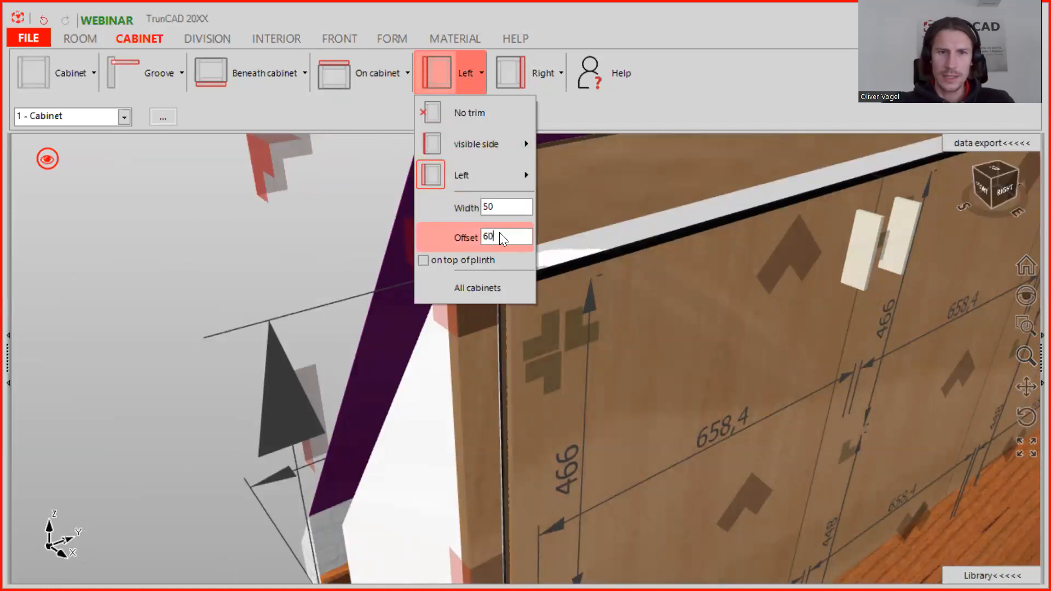
key("Return")
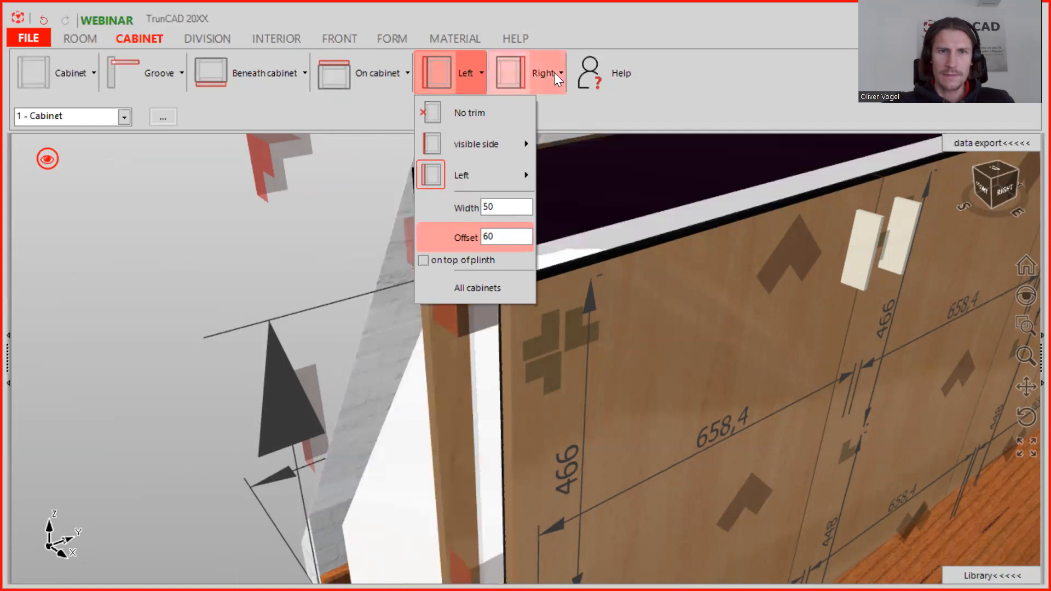
left_click(554, 73)
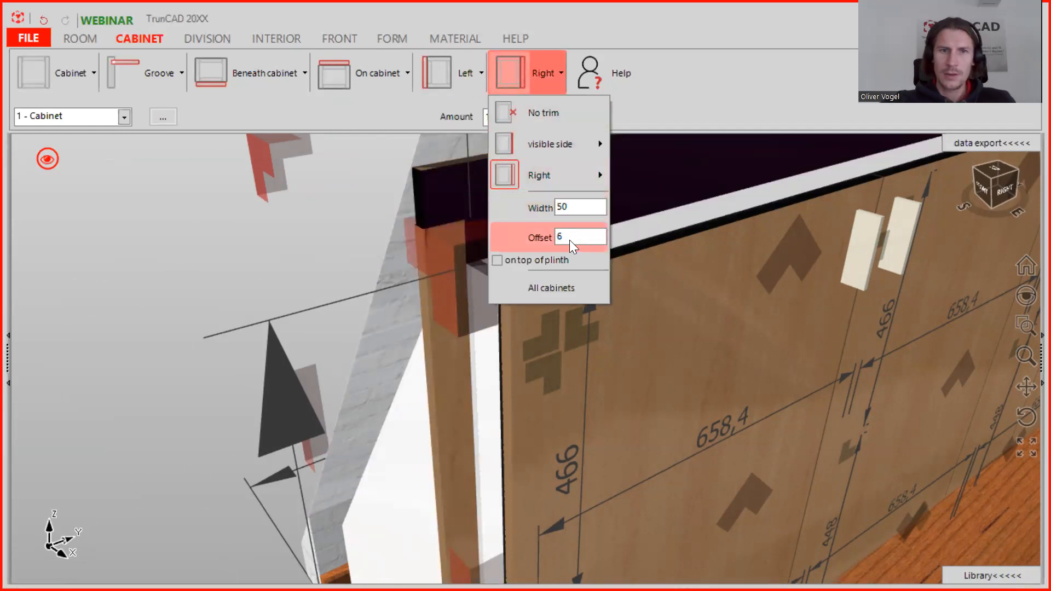
key("Return")
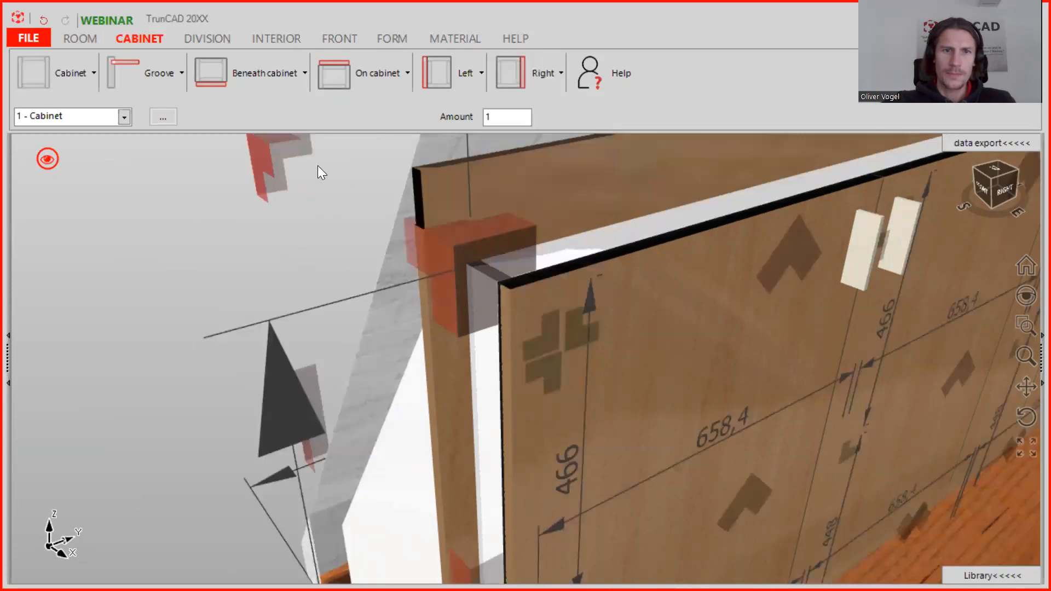
- Hide the cabinet's dimensions and drag handles and measure the distance from the trim's upper outer corner to the cabinet's front corner
left_click(47, 159)
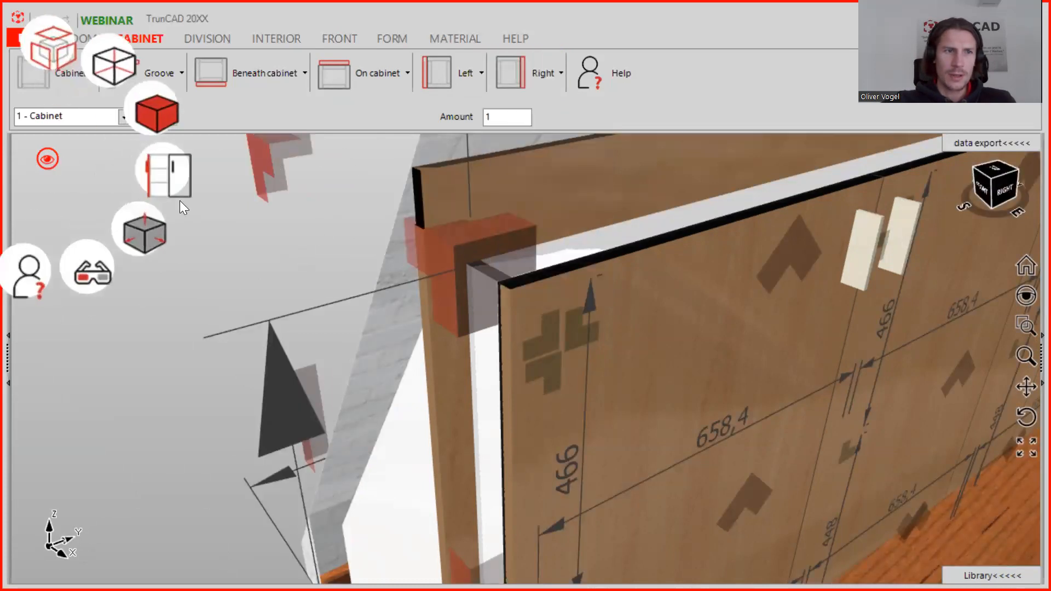
left_click(154, 238)
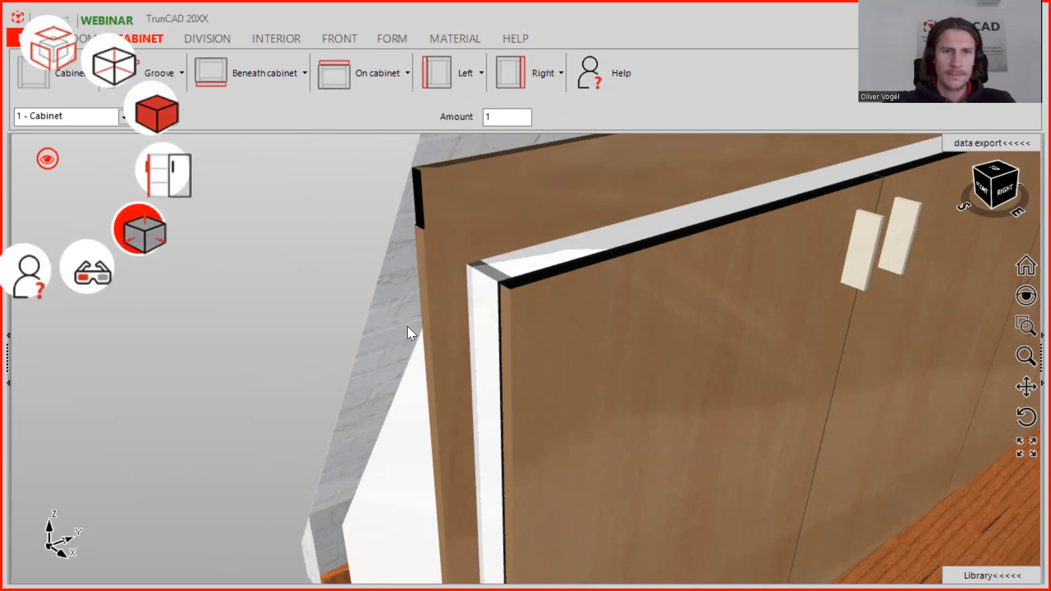
middle_click_drag(425, 265, 427, 222)
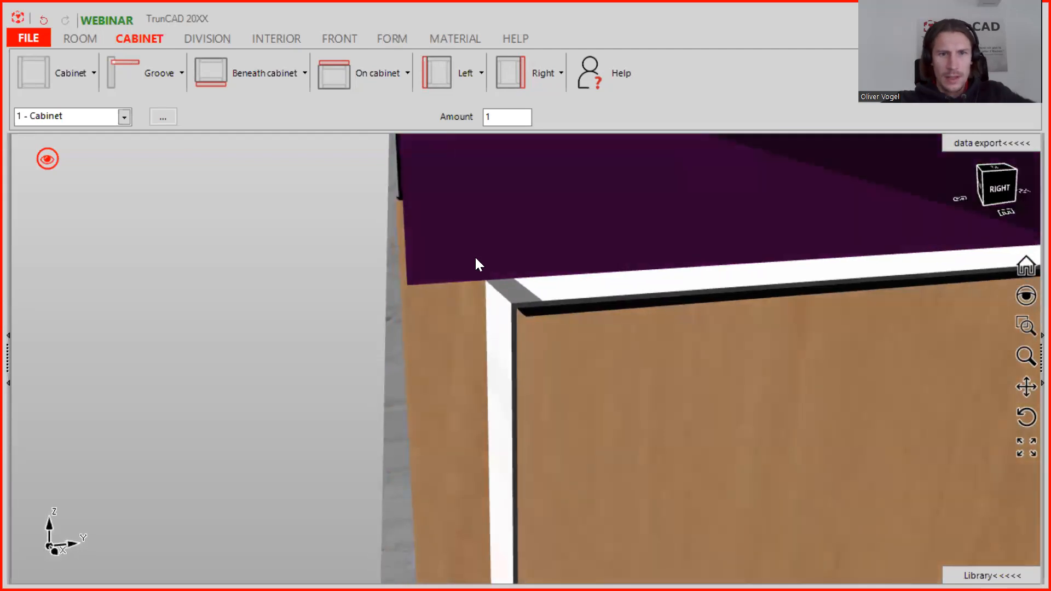
middle_click_drag(510, 286, 455, 258)
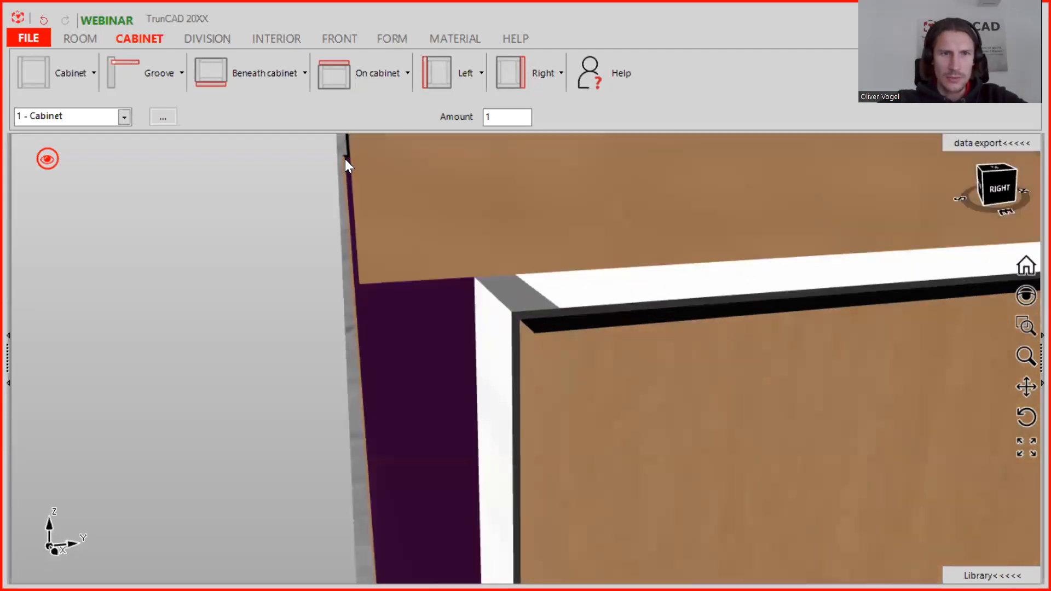
left_click(513, 310)
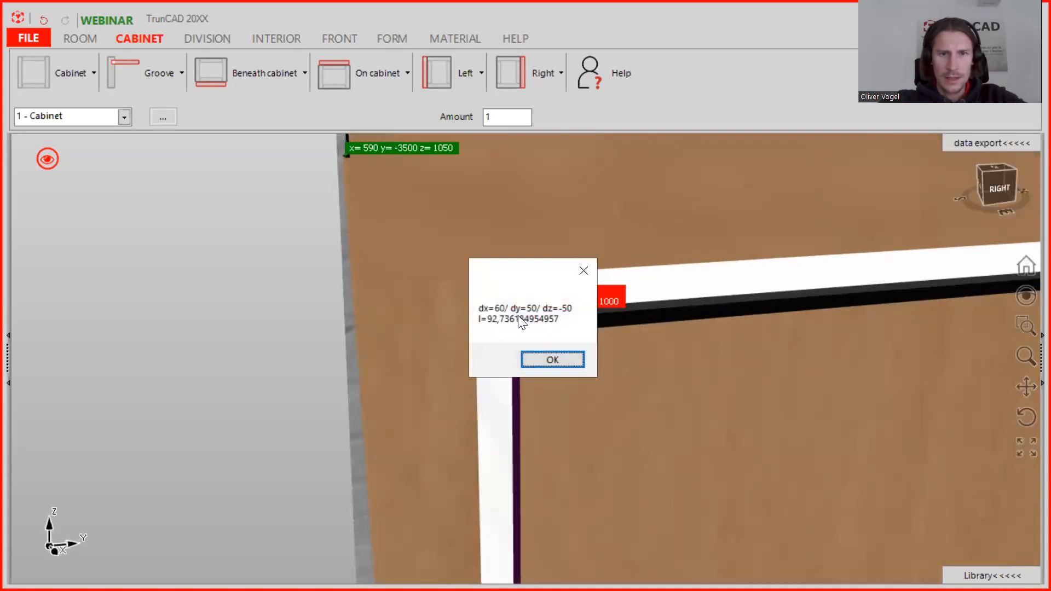
left_click(566, 360)
- Set the left trim's overlap at top to -50 and inspect its joint with the top trim
left_click(469, 81)
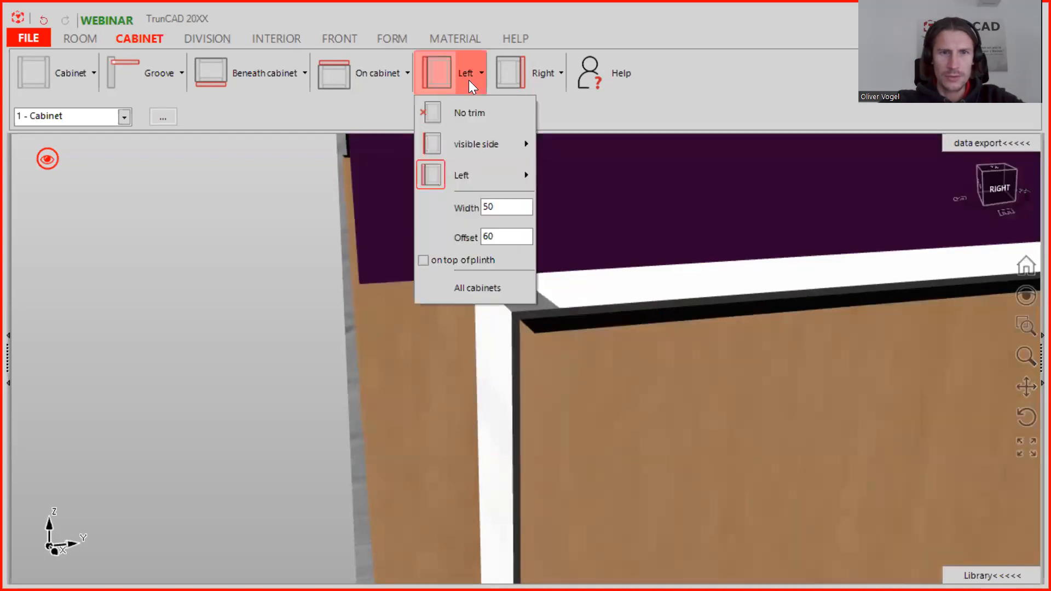
mouse_move(501, 173)
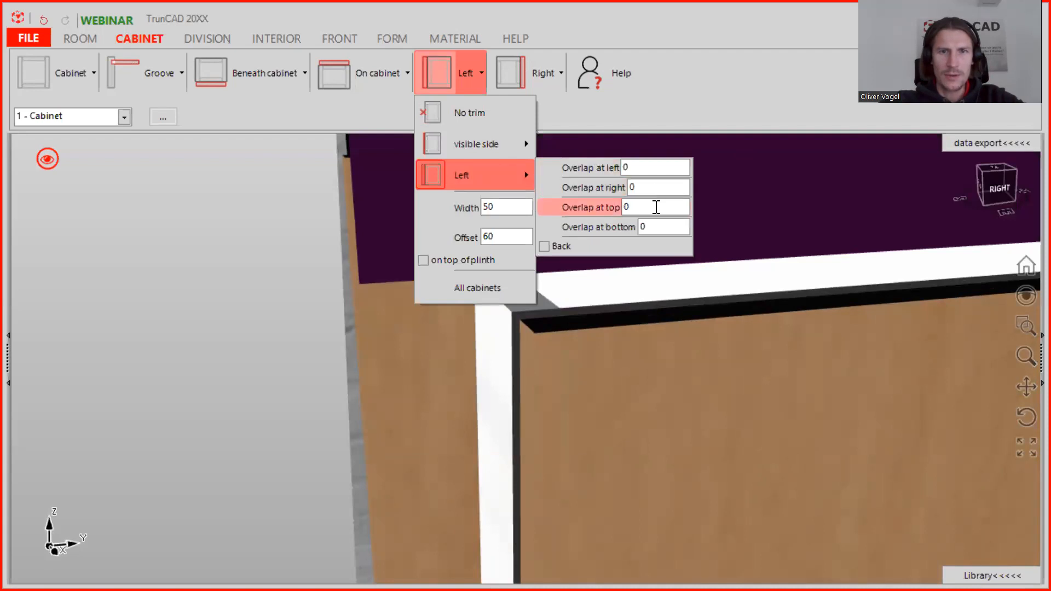
type("-")
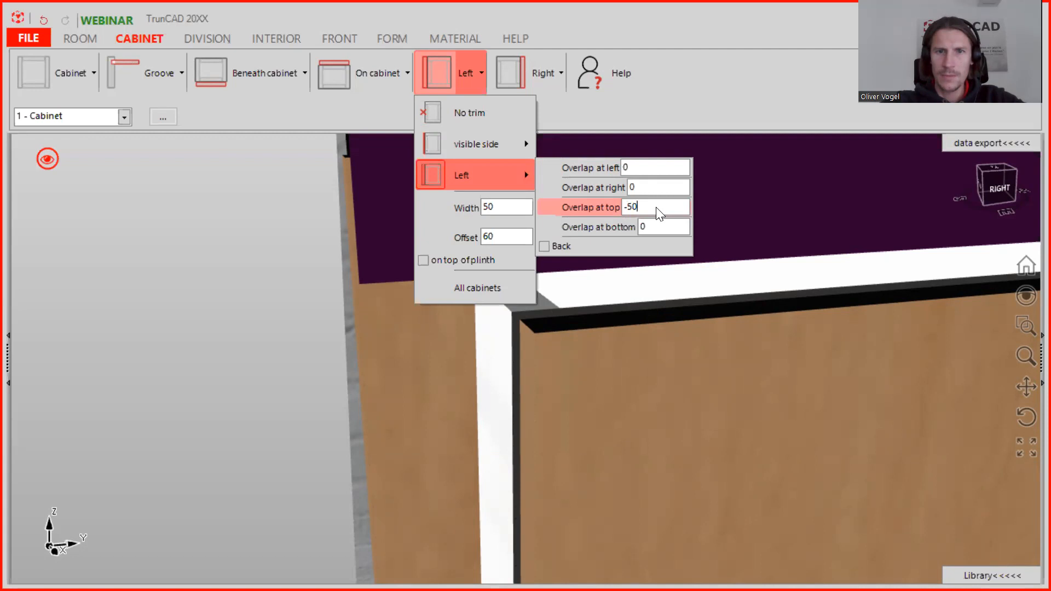
type("50")
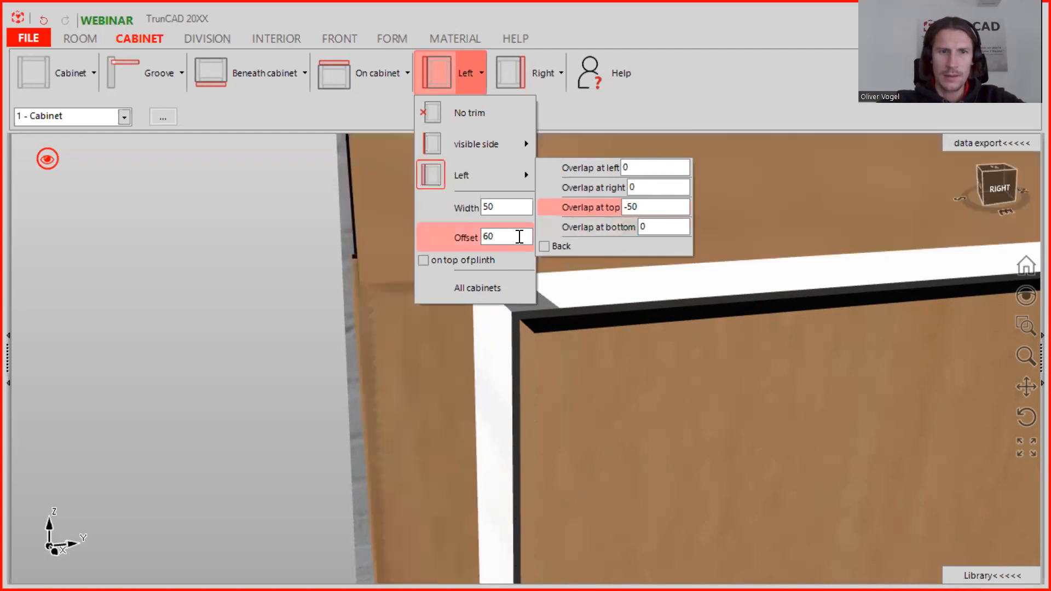
middle_click_drag(414, 365, 460, 345)
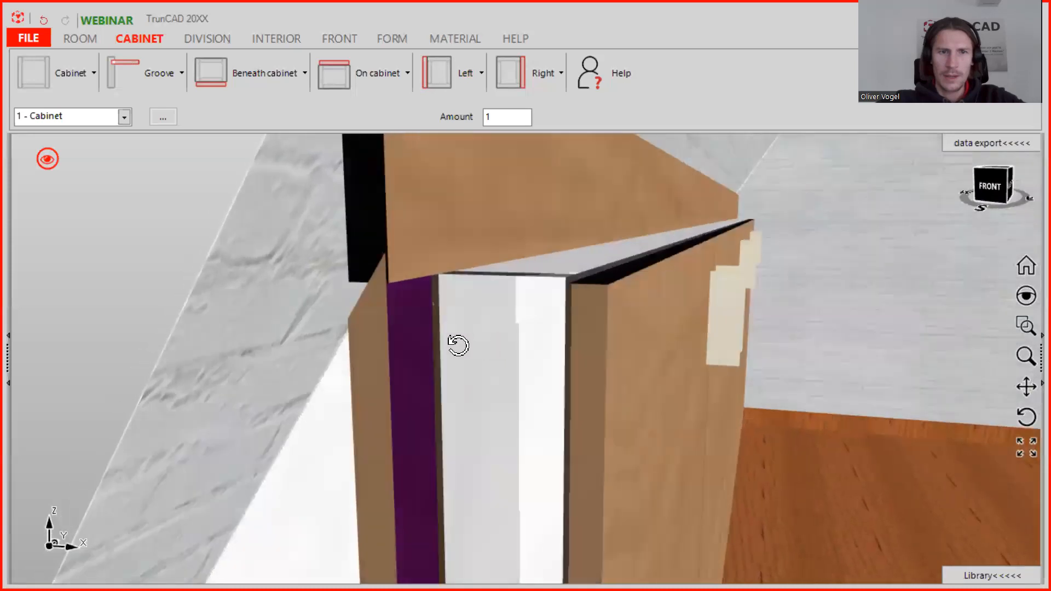
scroll(460, 345, "up", 3)
middle_click_drag(444, 289, 461, 219)
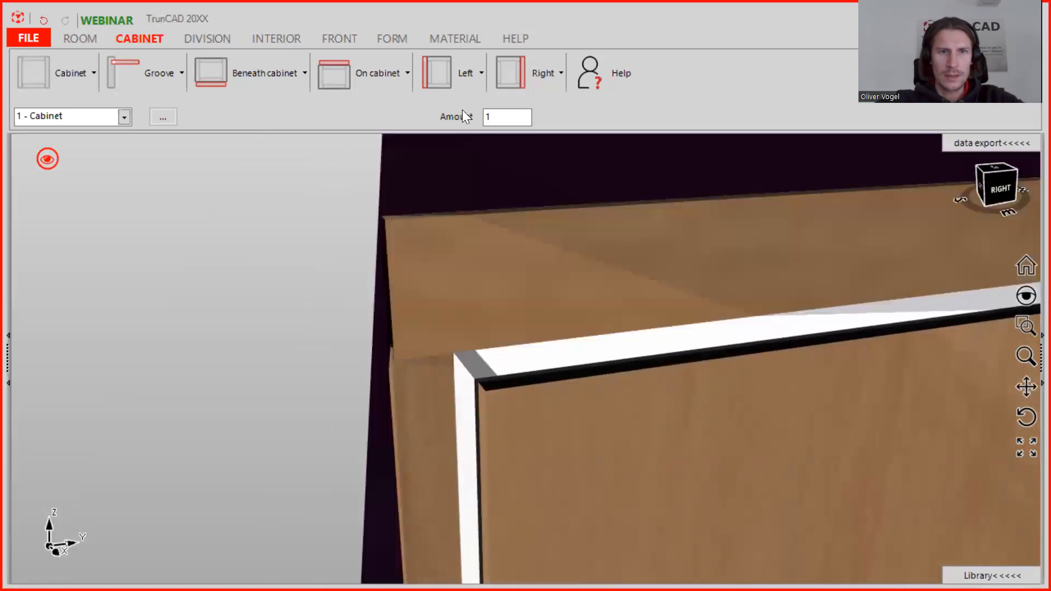
- Try a positive overlap at top on the left trim so it extends past the top trim's upper edge
left_click(388, 82)
left_click(468, 76)
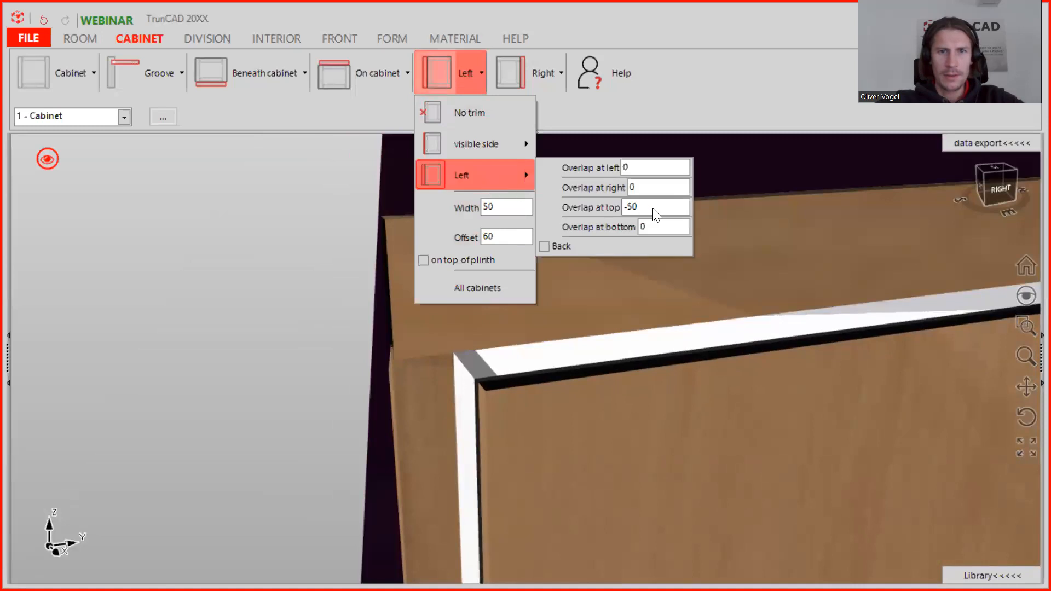
double_click(653, 206)
type("6")
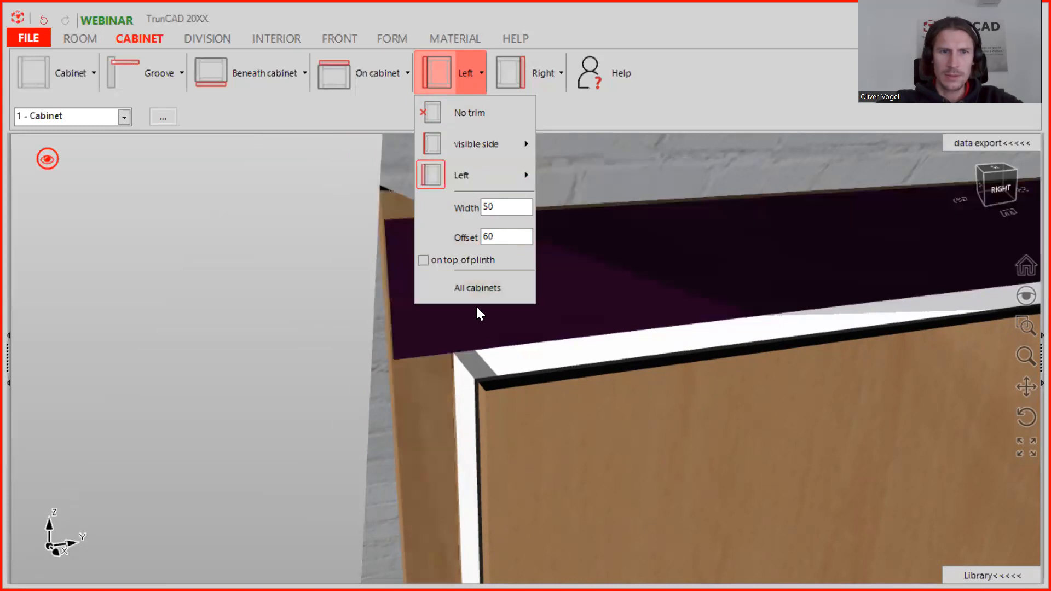
- Set the left trim's offset to 30 and view how it meets the top trim at the corner
double_click(508, 236)
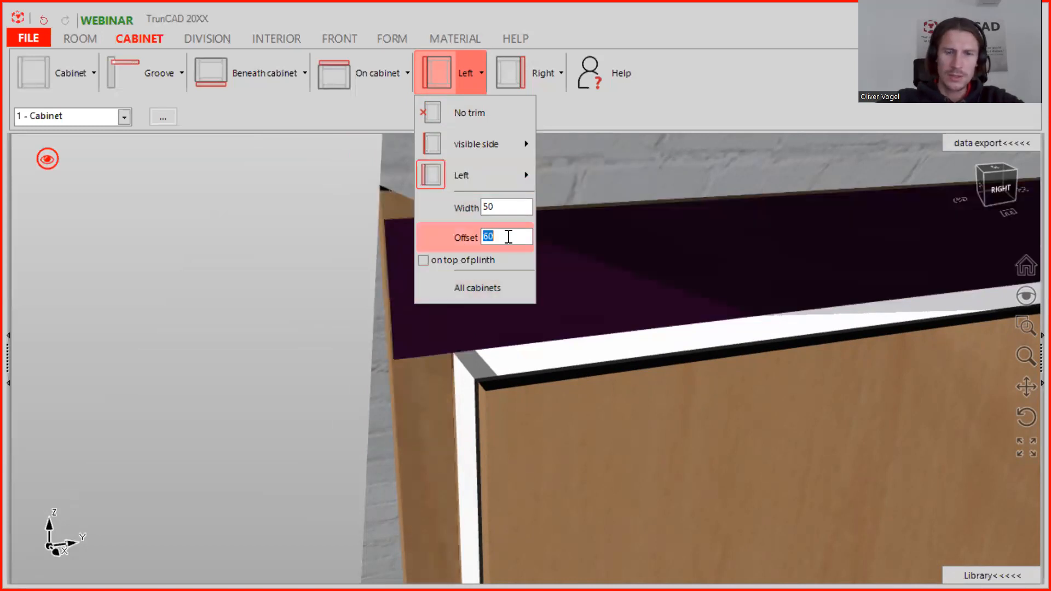
type("30")
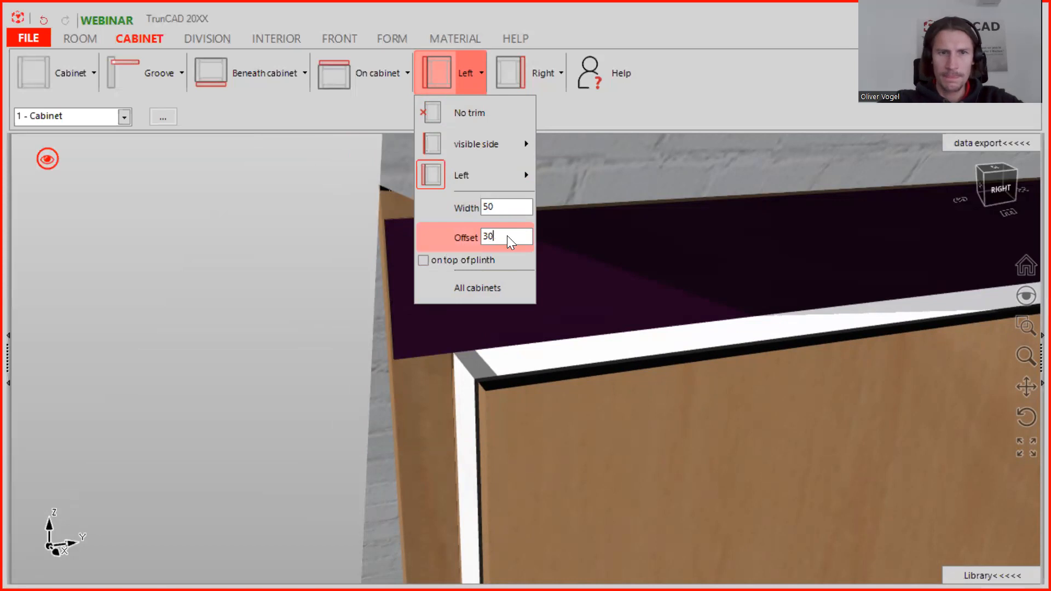
key("Return")
middle_click_drag(401, 294, 358, 251)
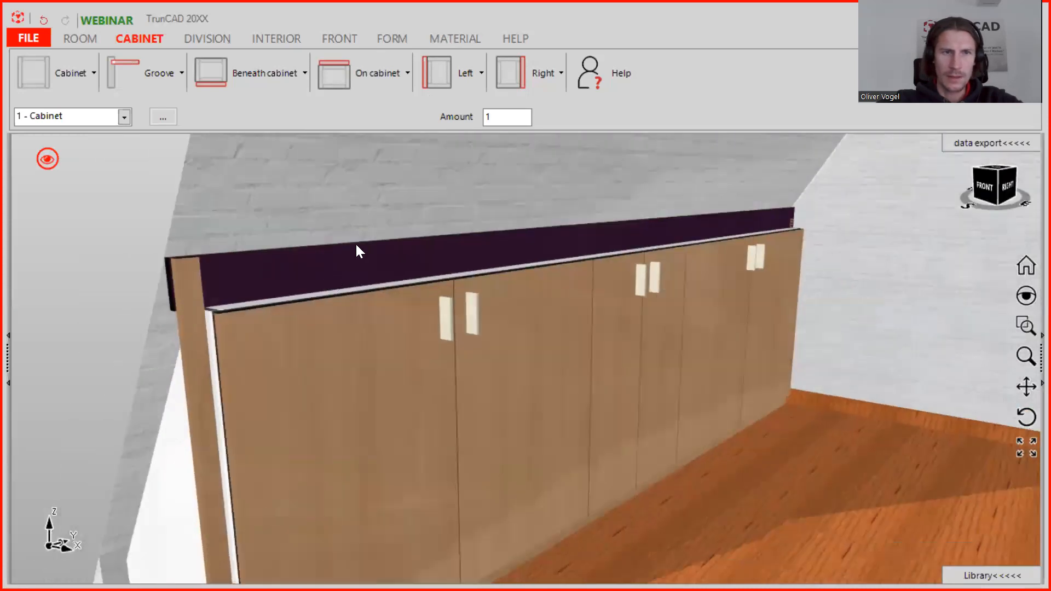
- Set the left trim's offset to 60 and view the corner from the front
left_click(468, 66)
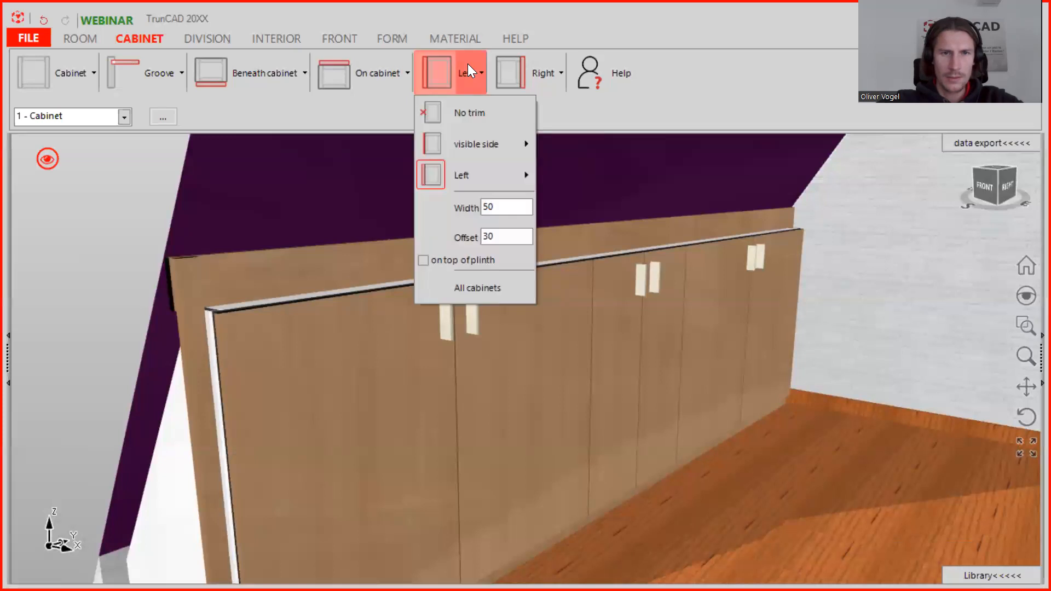
left_click(452, 261)
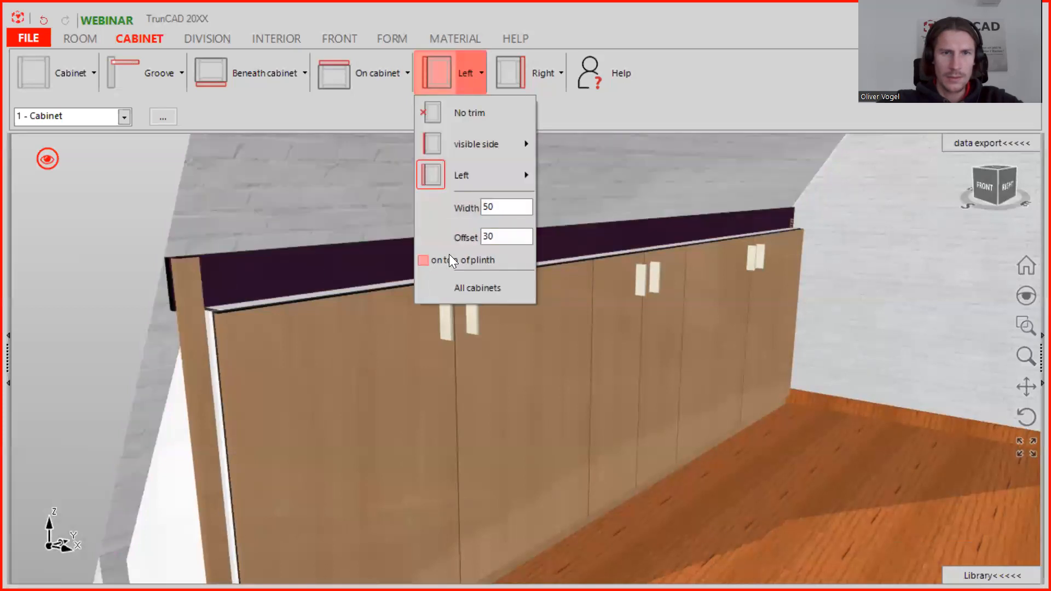
double_click(495, 238)
type("6")
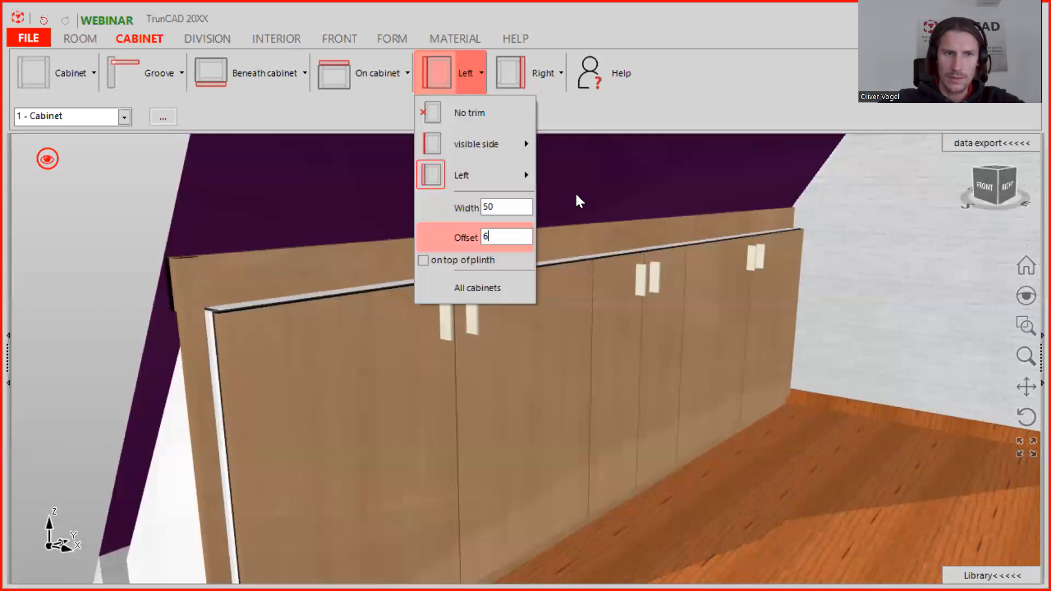
type("0")
left_click_drag(206, 285, 491, 199)
left_click_drag(276, 235, 236, 244)
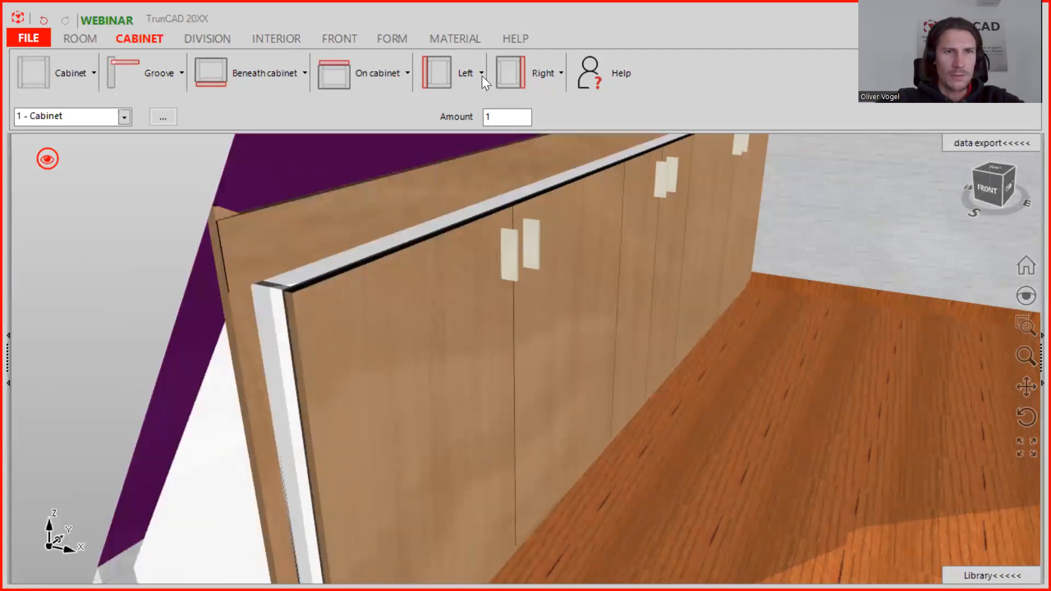
- Set the left trim's overlap at top to 50
left_click(466, 75)
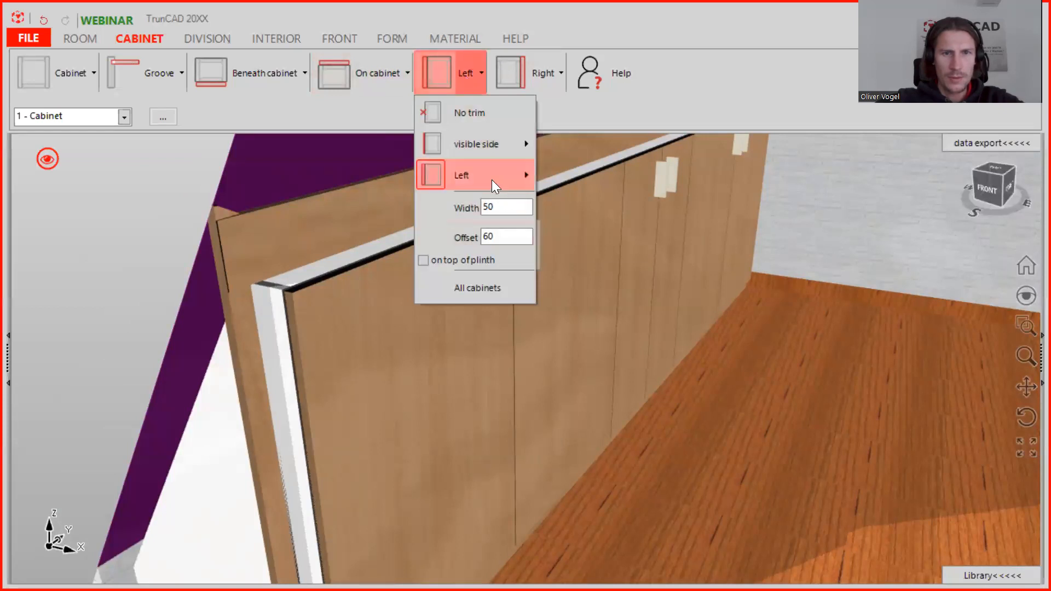
mouse_move(492, 179)
double_click(661, 207)
type("50")
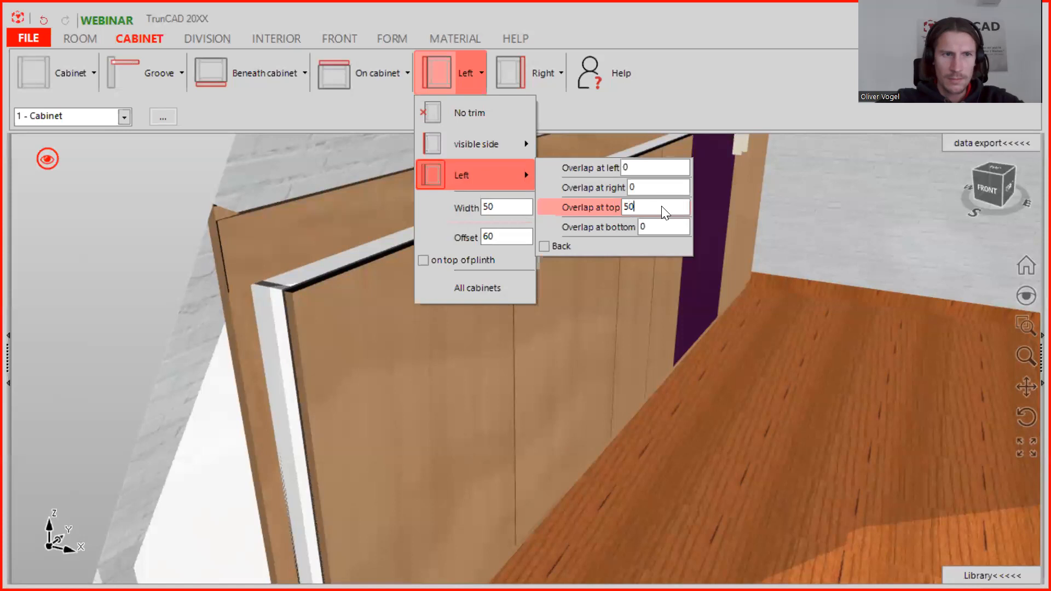
key("Return")
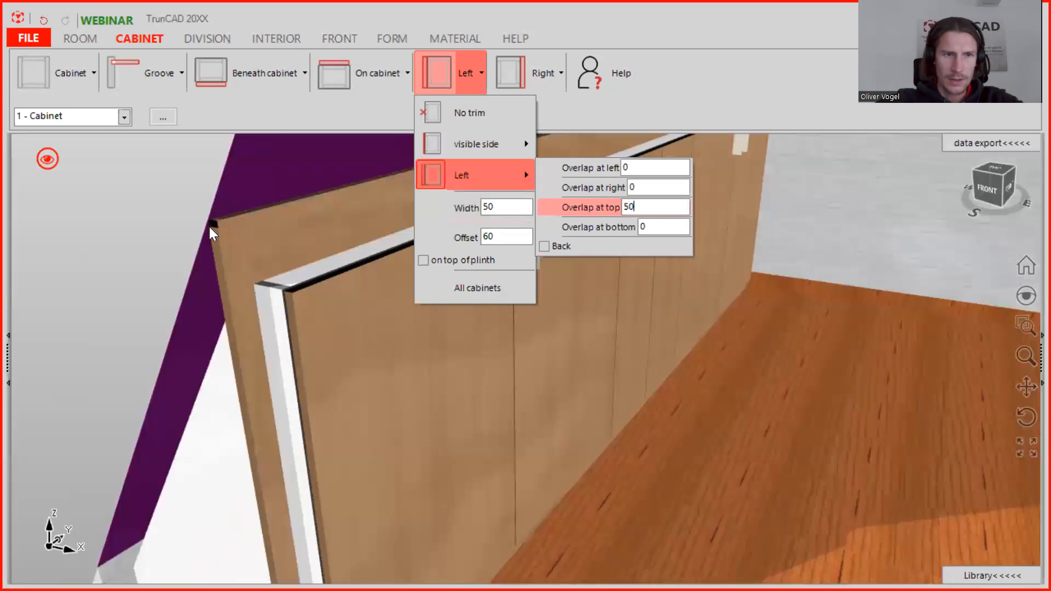
- Set the top trim's left and right distances to 50 in its settings and save them
scroll(226, 227, "up", 2)
middle_click_drag(265, 227, 190, 216)
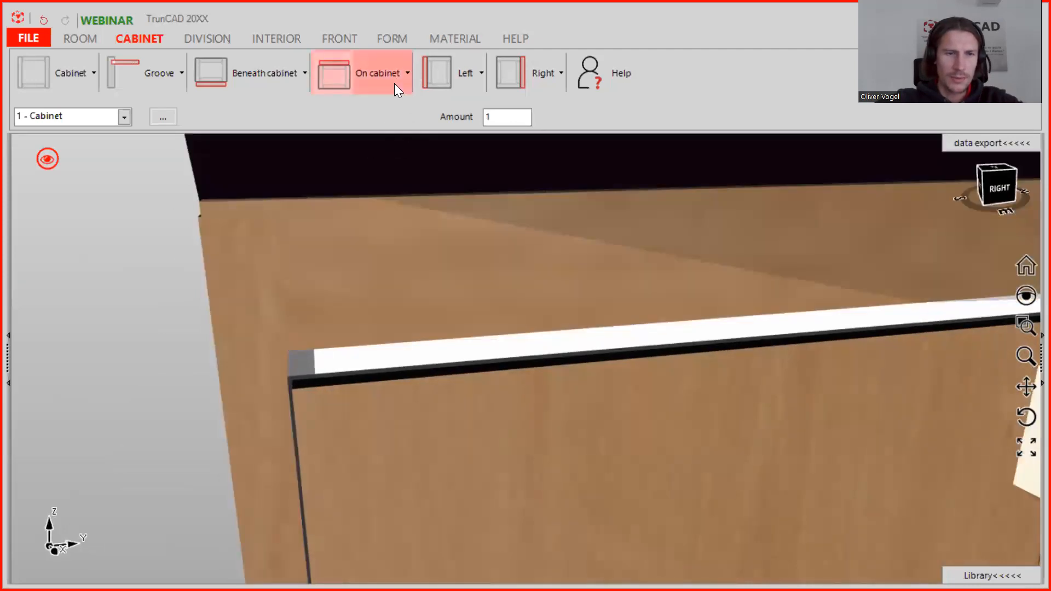
left_click(394, 83)
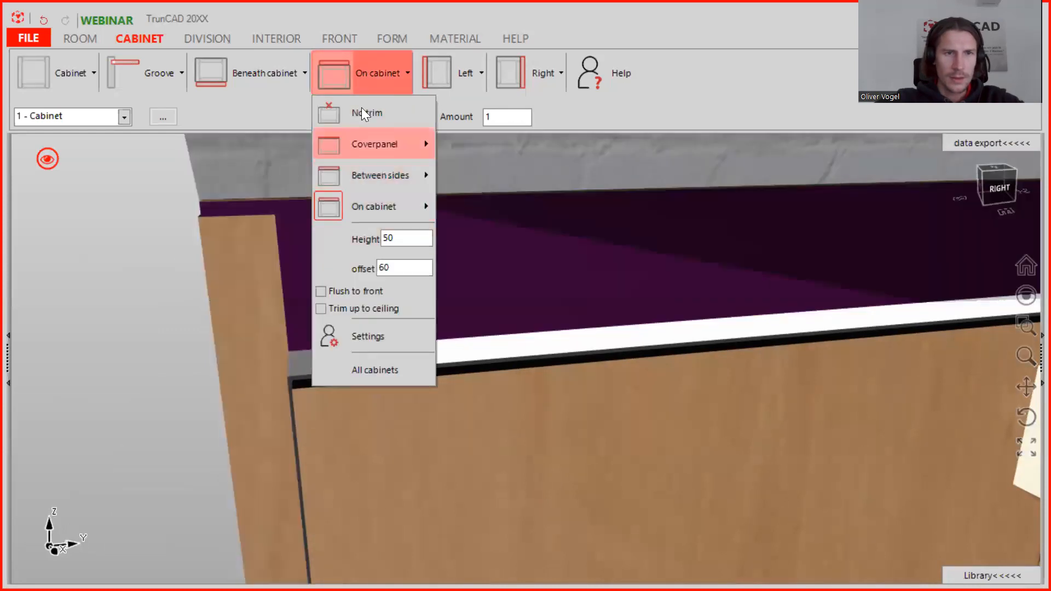
left_click(368, 339)
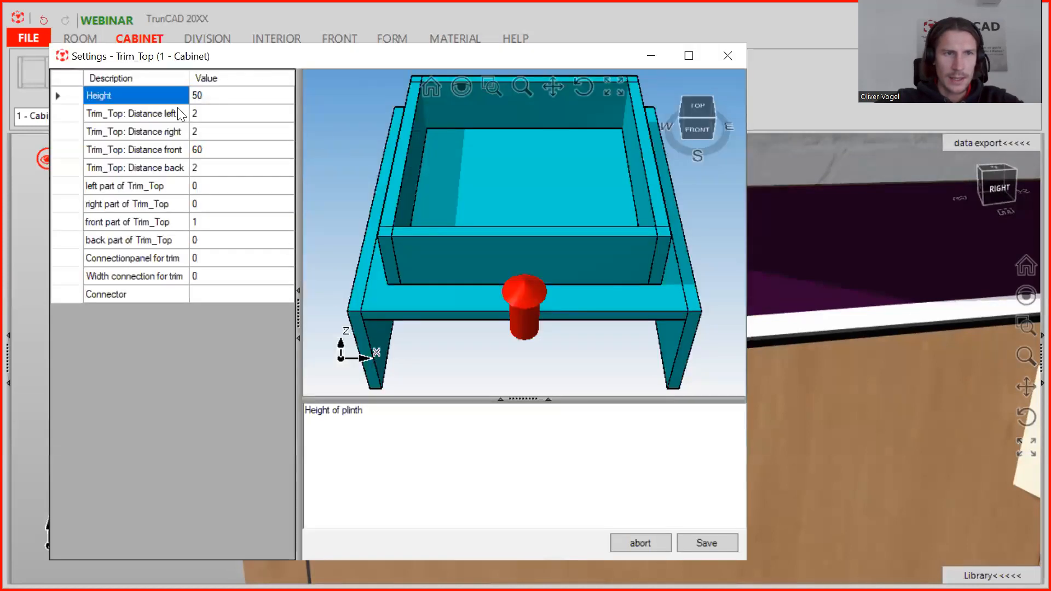
left_click(208, 115)
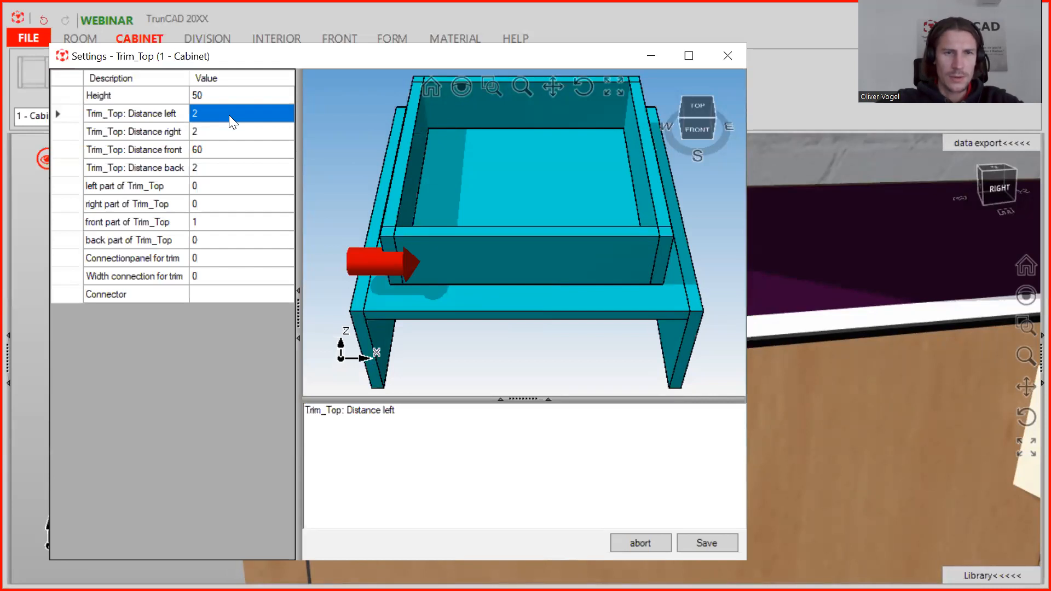
type("0")
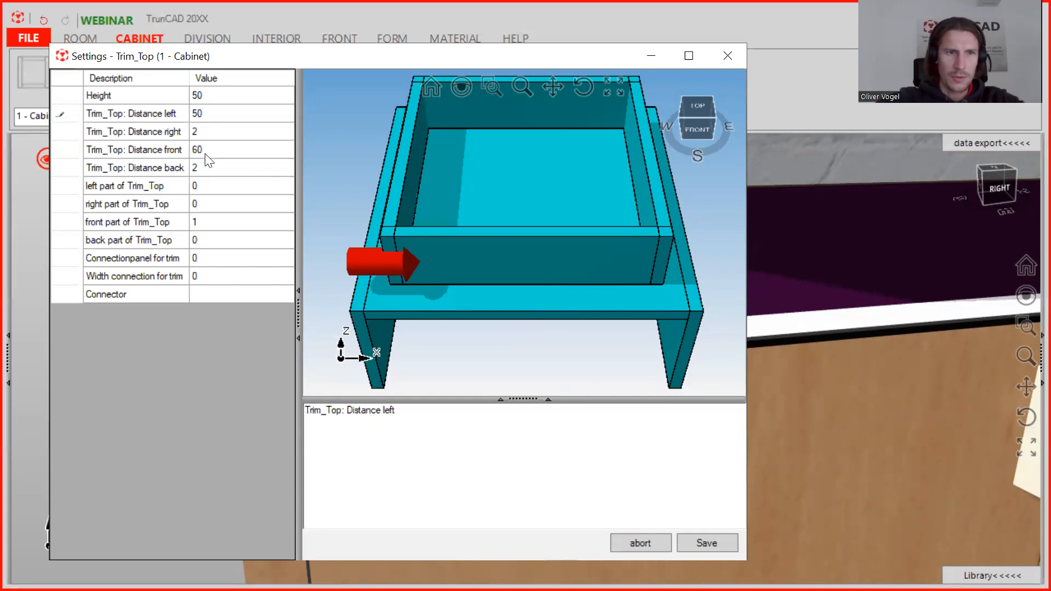
left_click(211, 133)
type("50")
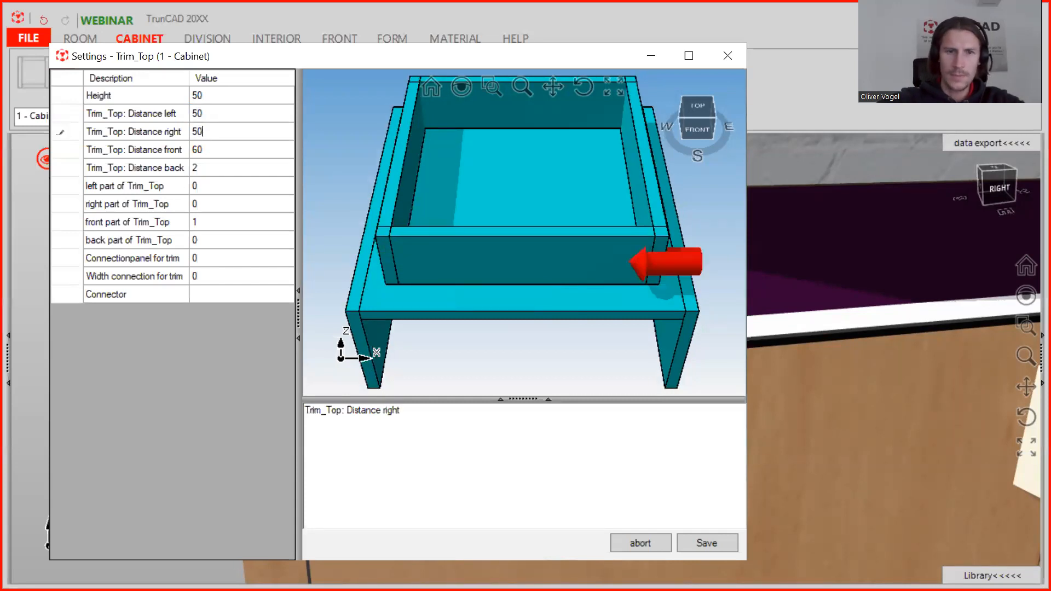
left_click(721, 545)
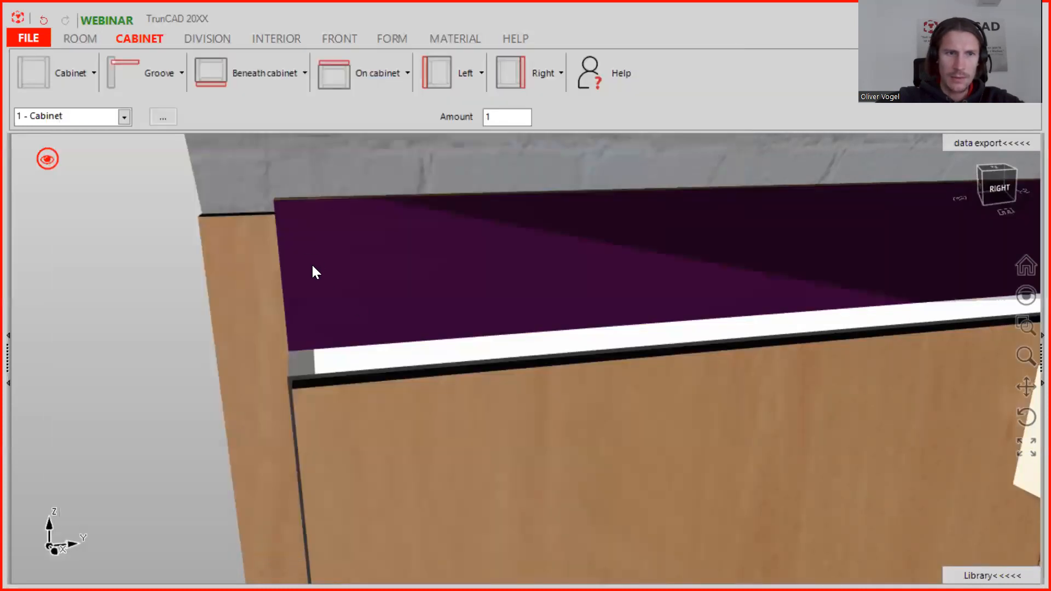
- Set the right trim's overlap at top to 50 so it reaches the top trim's corner
mouse_move(313, 266)
middle_mouse_down()
mouse_move(329, 265)
mouse_move(313, 265)
middle_mouse_up()
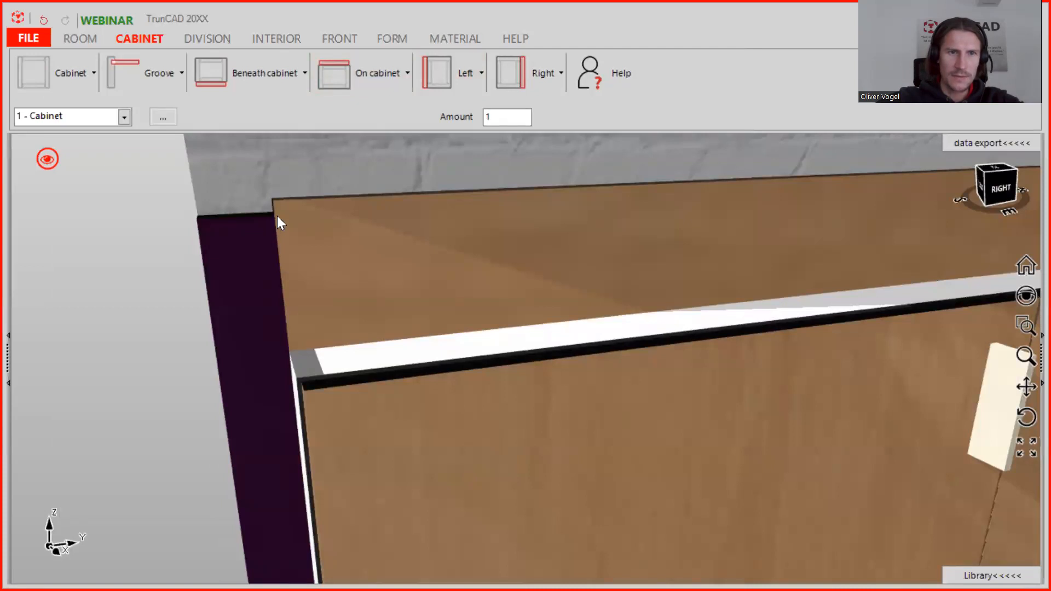
left_click(455, 74)
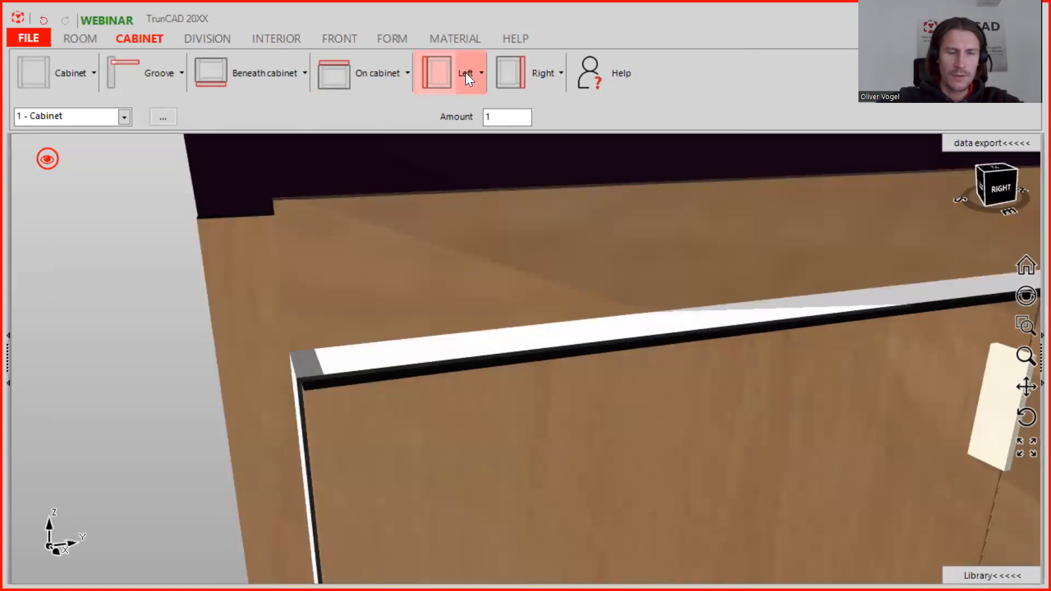
middle_click_drag(269, 216, 217, 222)
middle_click_drag(282, 217, 816, 275)
scroll(910, 197, "up", 3)
scroll(841, 212, "up", 3)
scroll(817, 277, "up", 2)
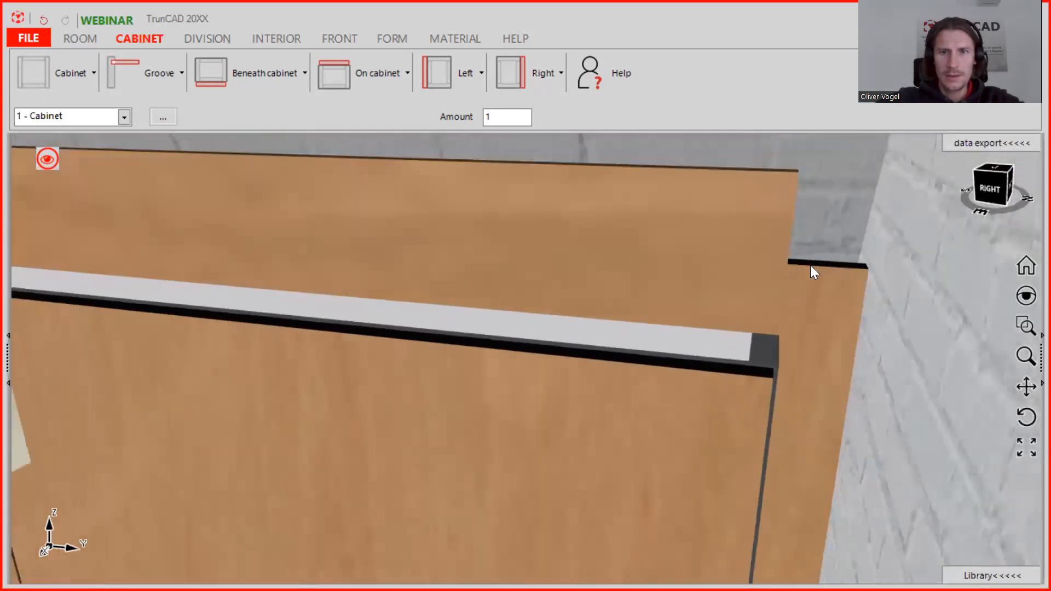
left_click(536, 63)
mouse_move(557, 184)
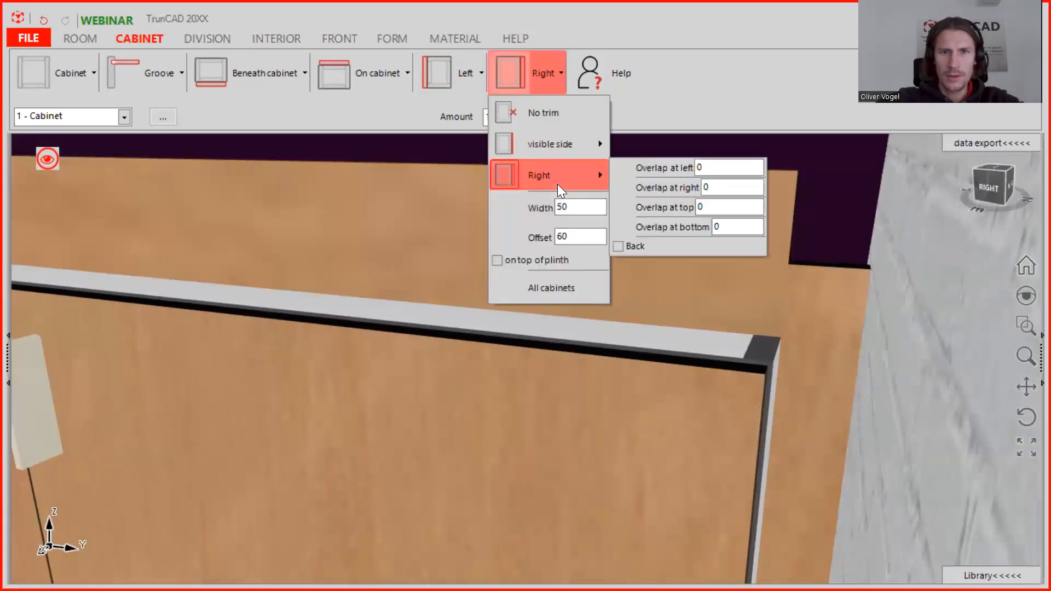
left_click(721, 206)
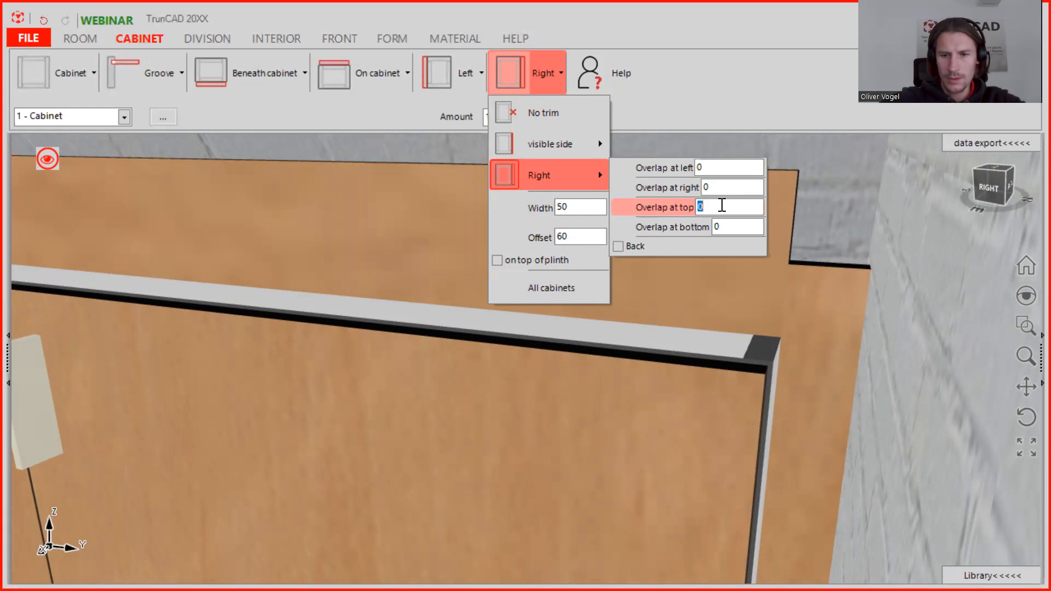
type("5")
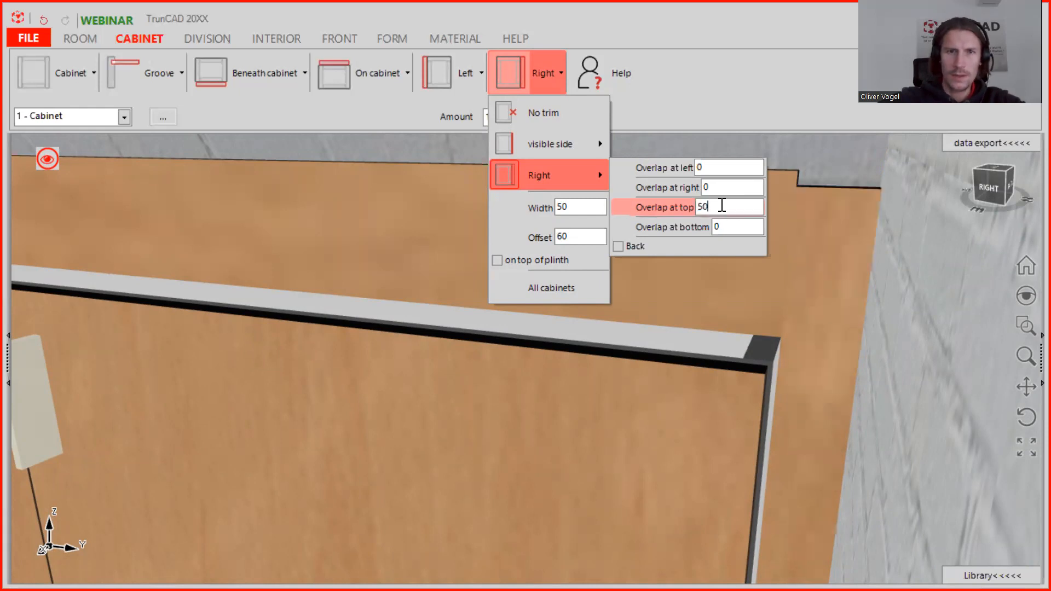
- Set the overlap at top of the front trim on the cabinet to 50
left_click(366, 78)
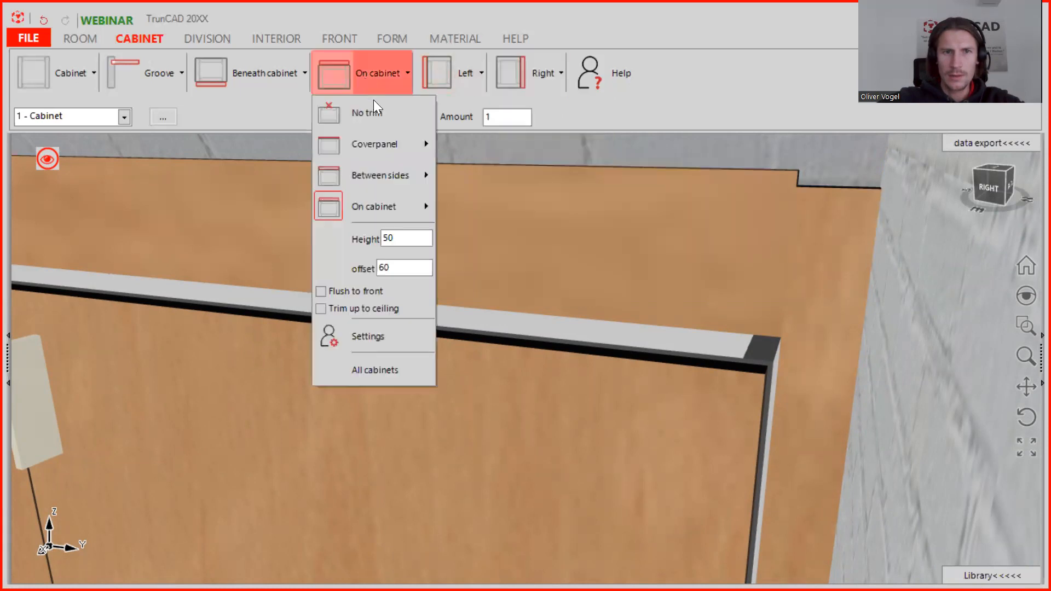
left_click(390, 209)
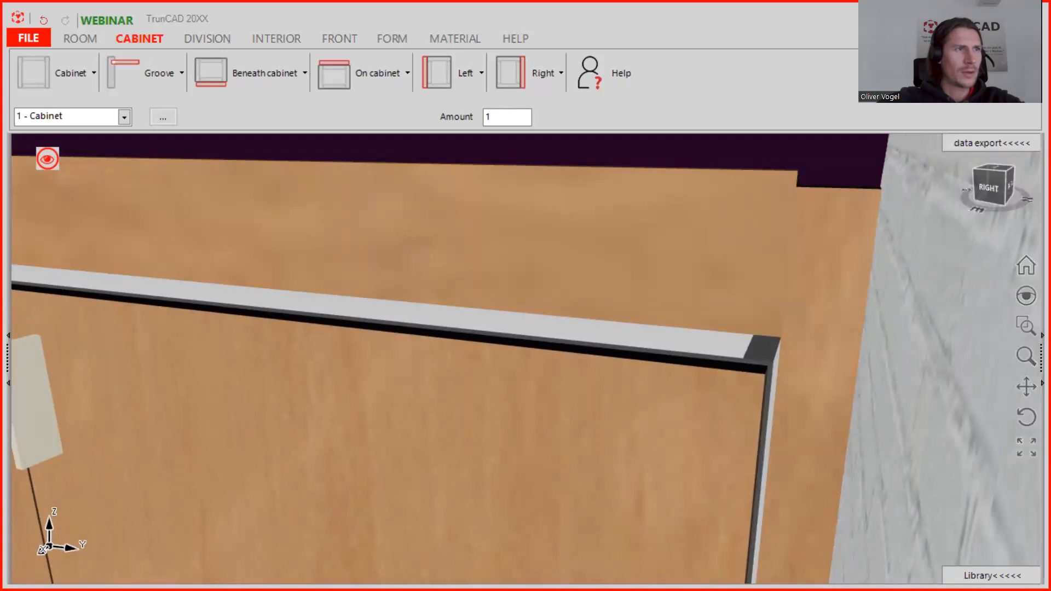
left_click(386, 70)
mouse_move(391, 218)
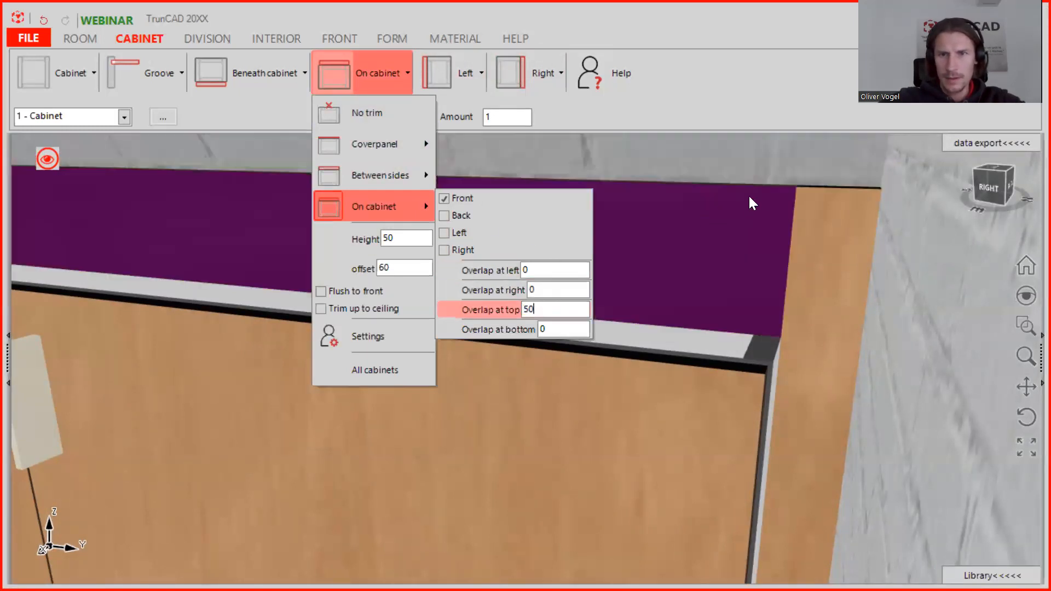
- Try an overlap at top of -50 on the left trim and restore it to 50
scroll(761, 193, "down", 1)
middle_click_drag(815, 220, 427, 217)
scroll(498, 196, "up", 5)
mouse_move(500, 199)
middle_mouse_down()
mouse_move(504, 212)
mouse_move(537, 216)
mouse_move(487, 214)
middle_mouse_up()
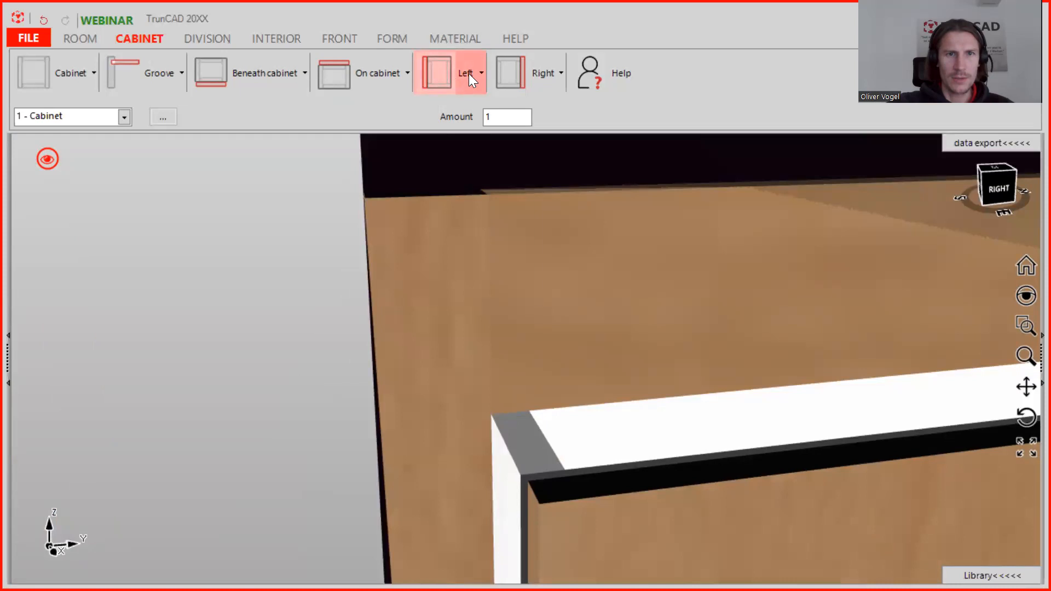
left_click(469, 73)
mouse_move(481, 171)
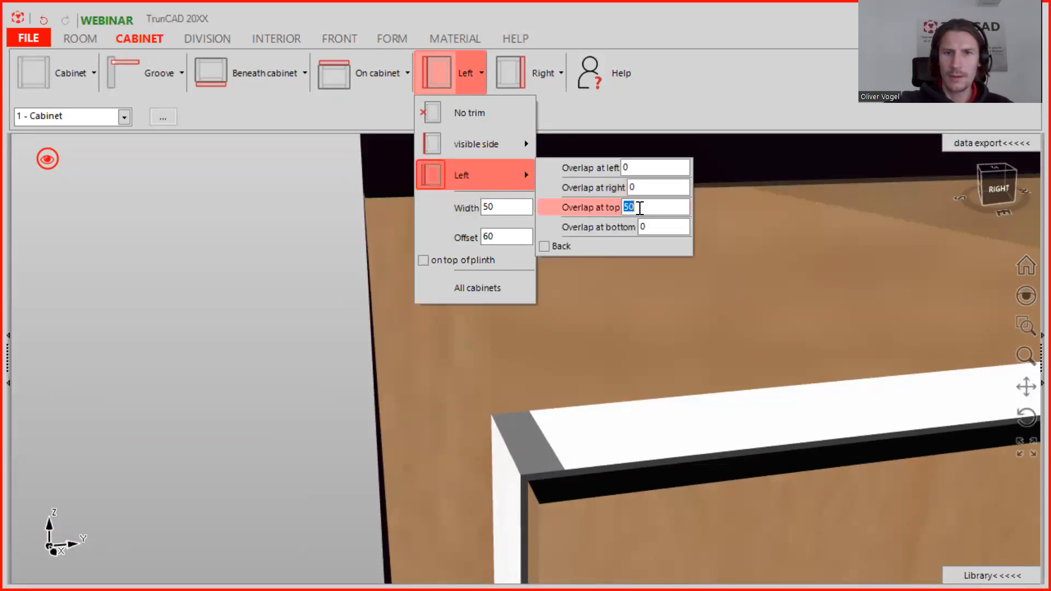
type("-")
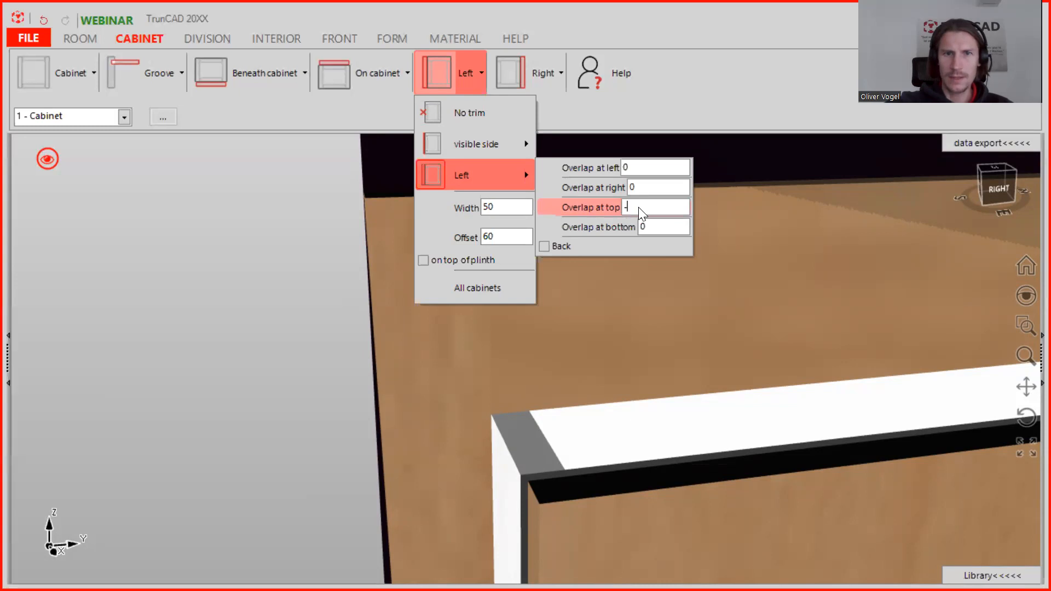
type("50")
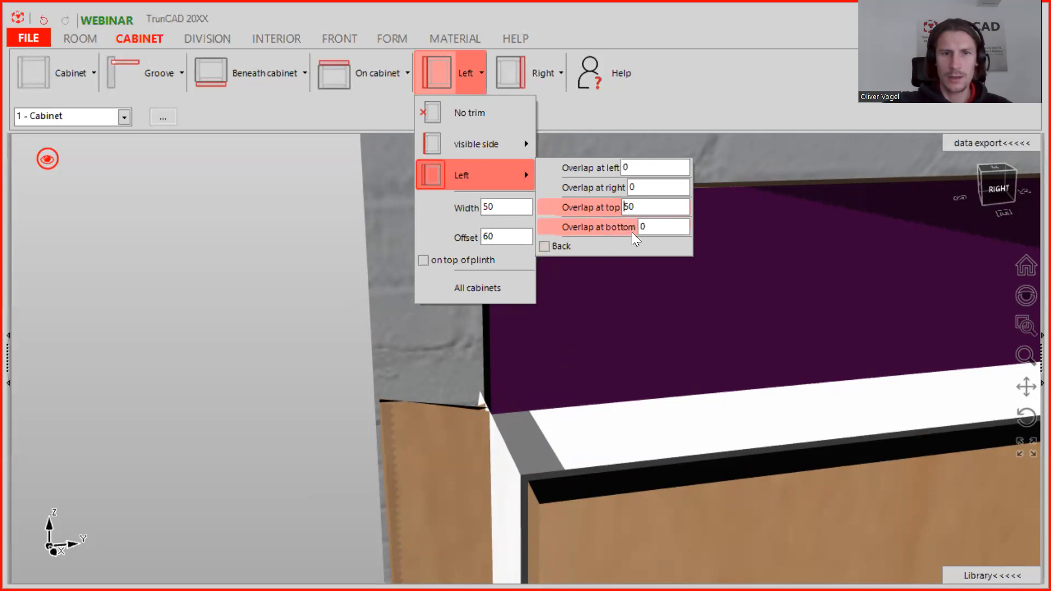
- Examine from the side and front how the left and top trims meet and fit against the sloped ceiling
middle_click_drag(291, 239, 404, 224)
scroll(600, 170, "up", 3)
scroll(600, 171, "down", 1)
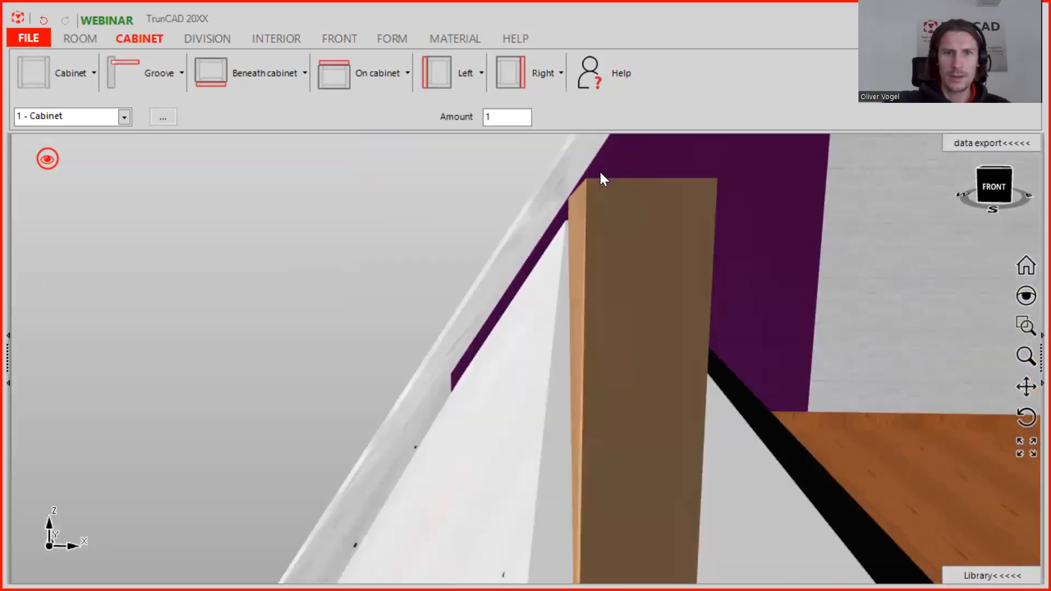
scroll(600, 172, "down", 4)
middle_click_drag(610, 175, 599, 179)
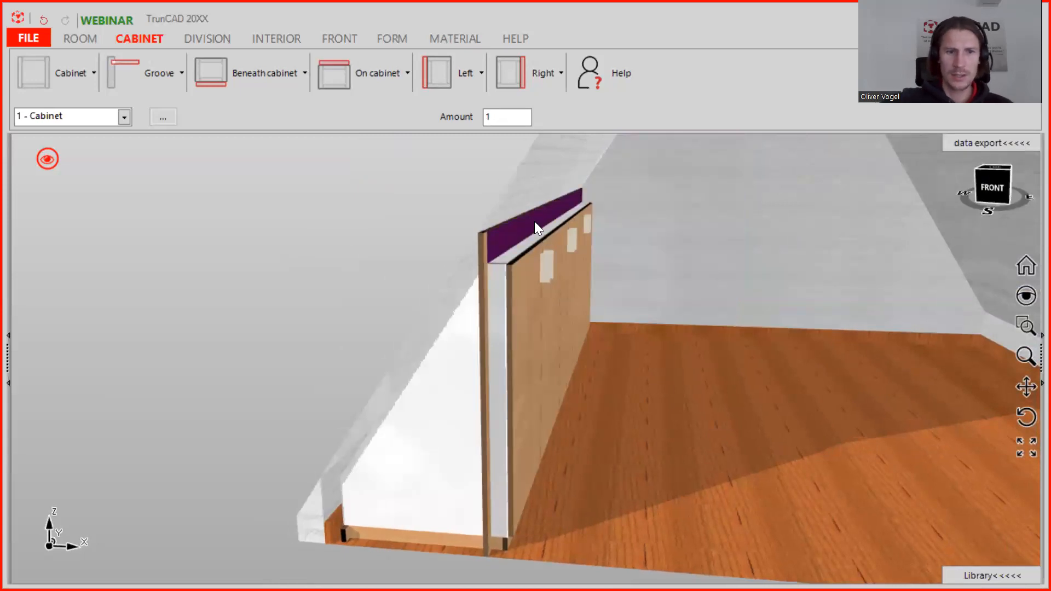
scroll(508, 218, "down", 2)
middle_click_drag(528, 232, 485, 233)
scroll(567, 255, "down", 2)
middle_click_drag(570, 255, 629, 237)
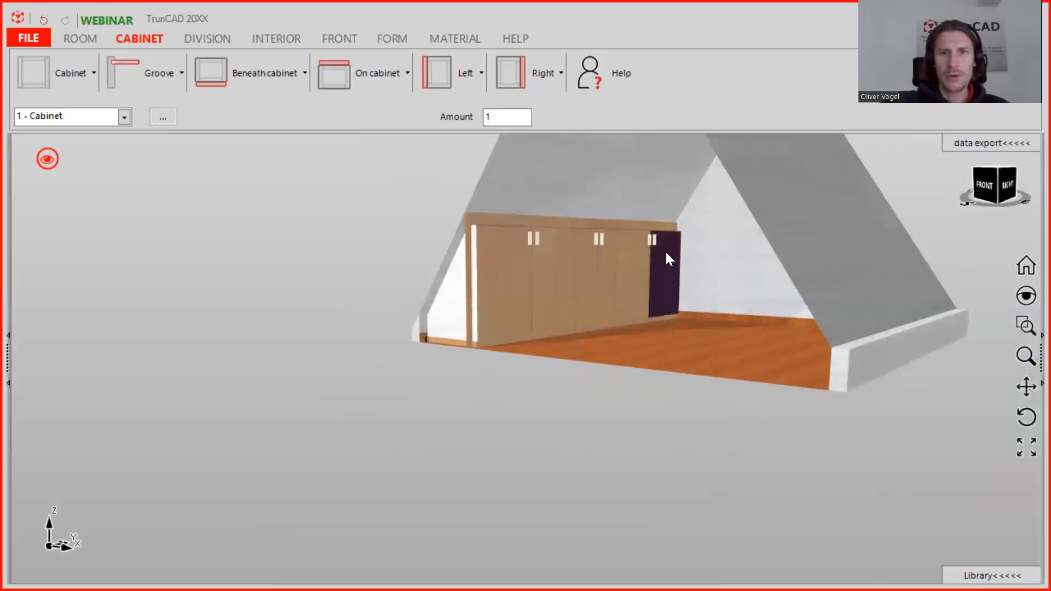
scroll(662, 281, "up", 4)
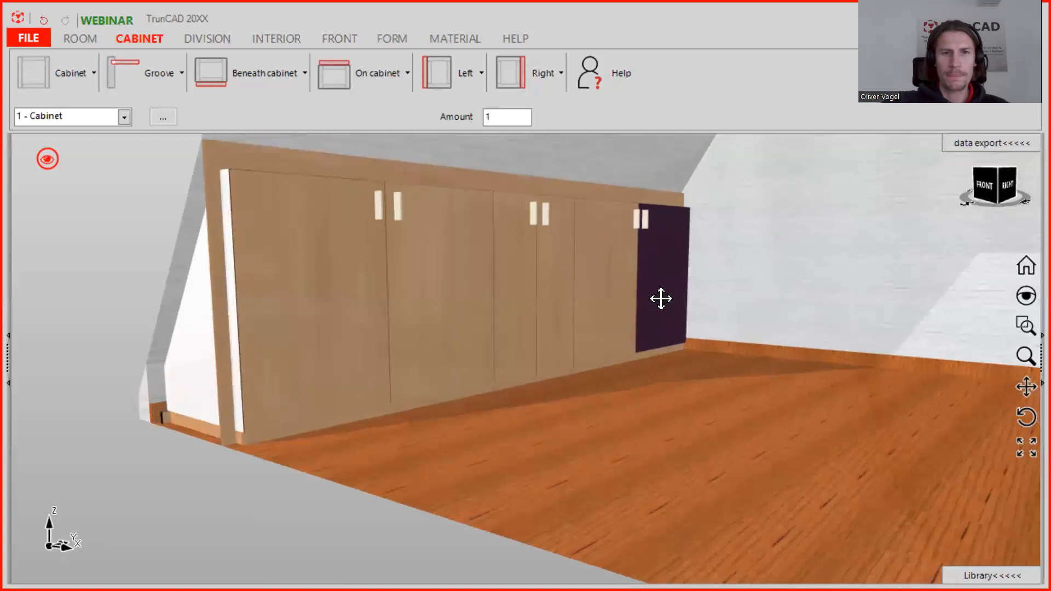
scroll(661, 299, "down", 4)
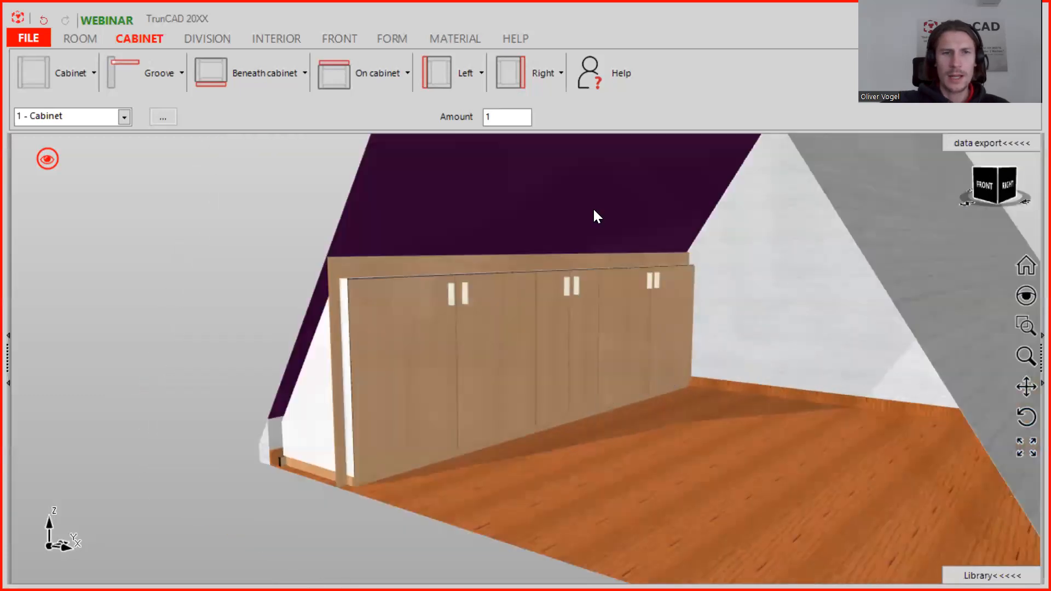
scroll(535, 302, "up", 2)
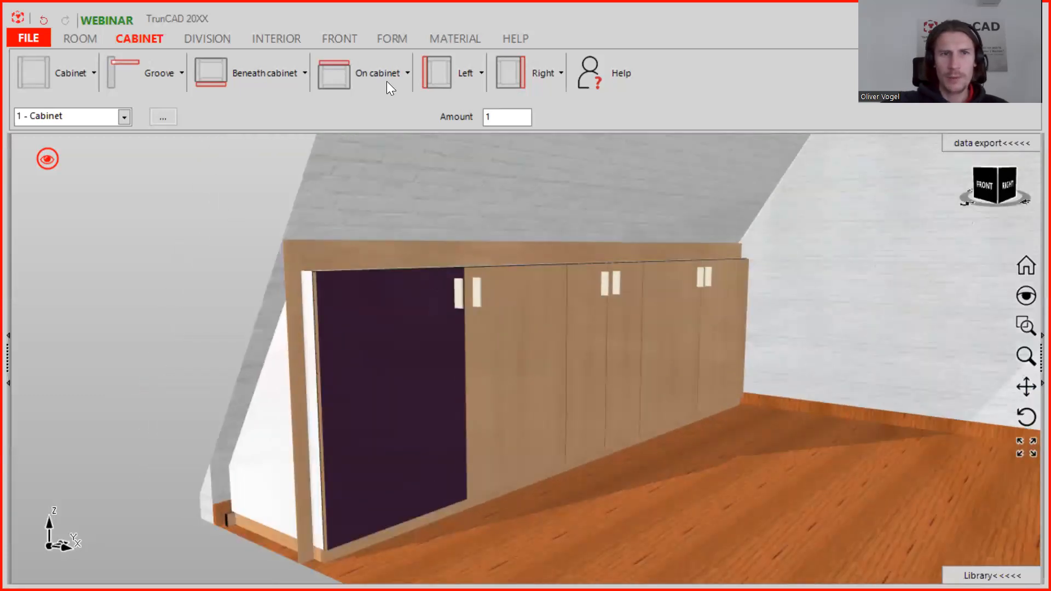
- Change the handles on the cabinet doors from vertical bars to knobs
left_click(354, 40)
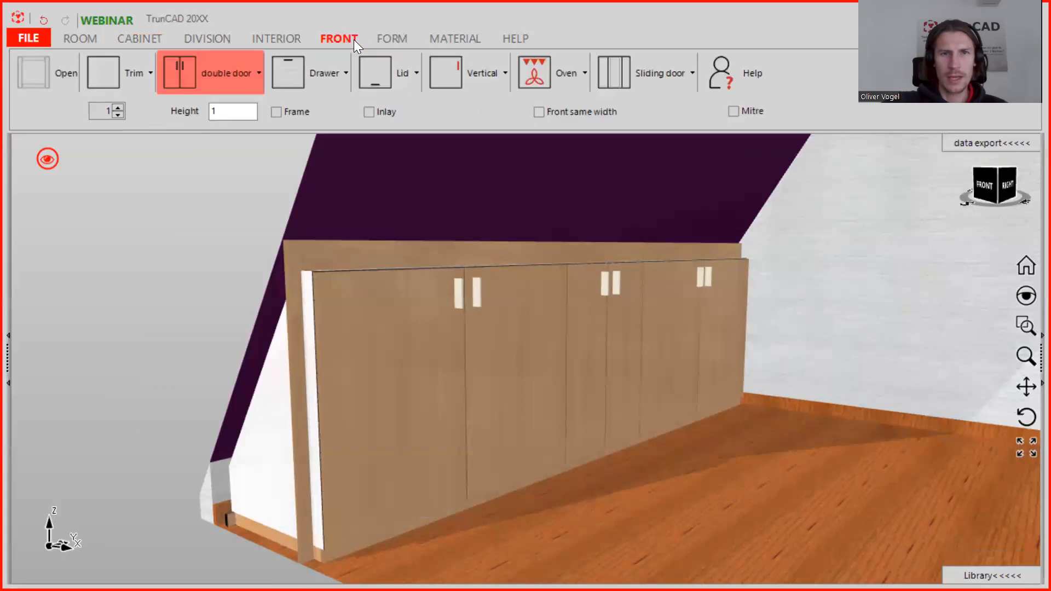
left_click(489, 77)
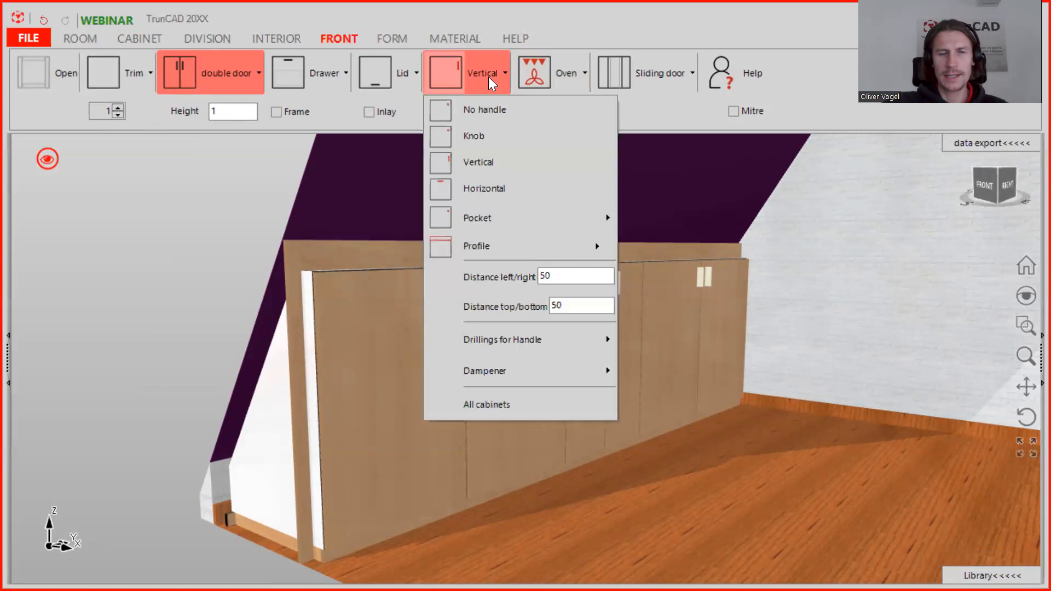
left_click(485, 136)
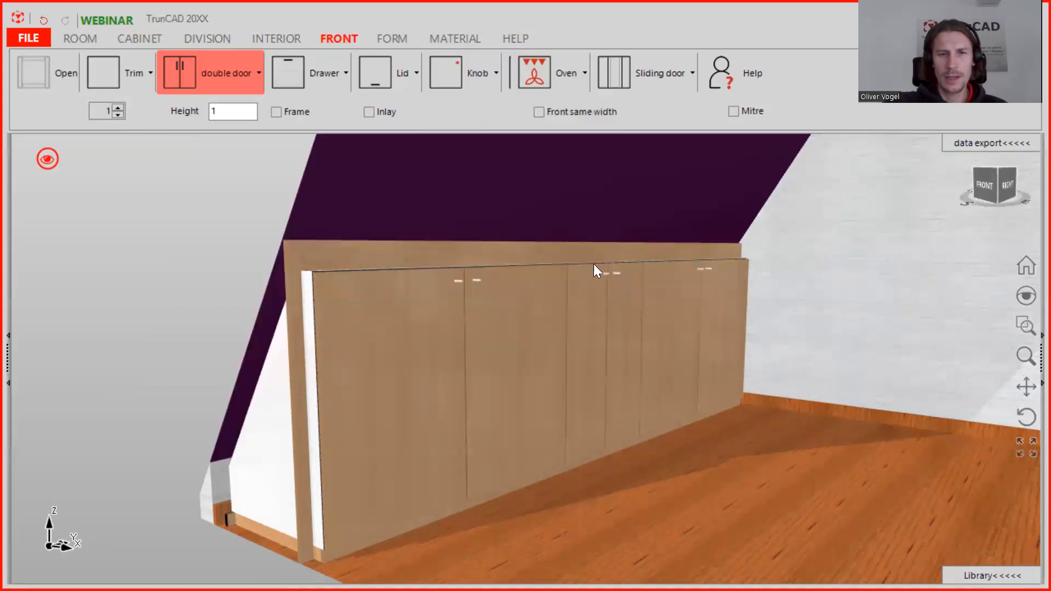
scroll(638, 265, "up", 5)
middle_click_drag(639, 261, 603, 187)
scroll(617, 288, "down", 4)
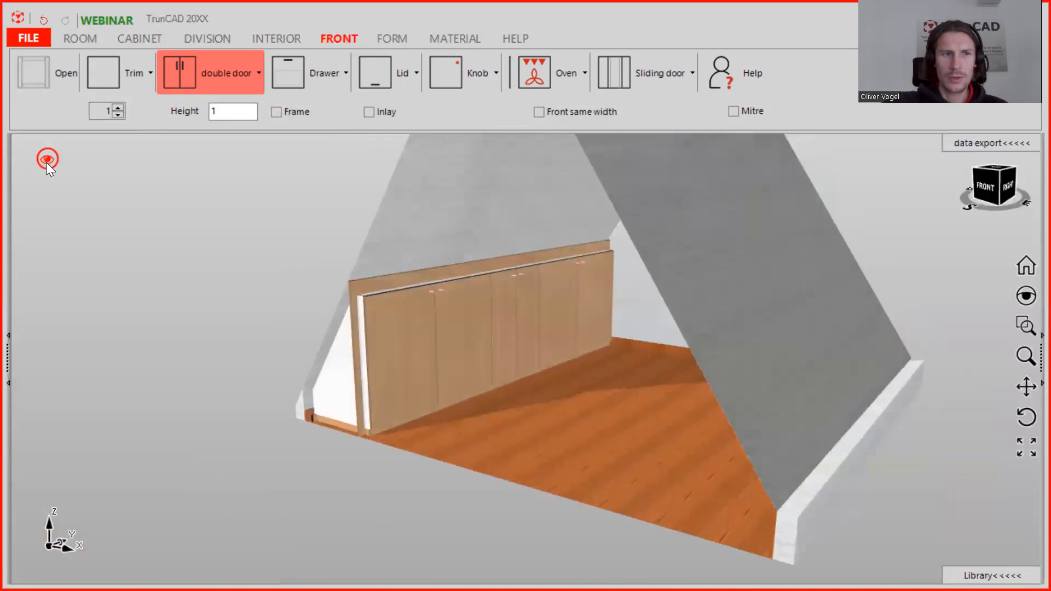
- Set the room's ceiling invisible and view the cabinet from the front
left_click(72, 39)
left_click(63, 72)
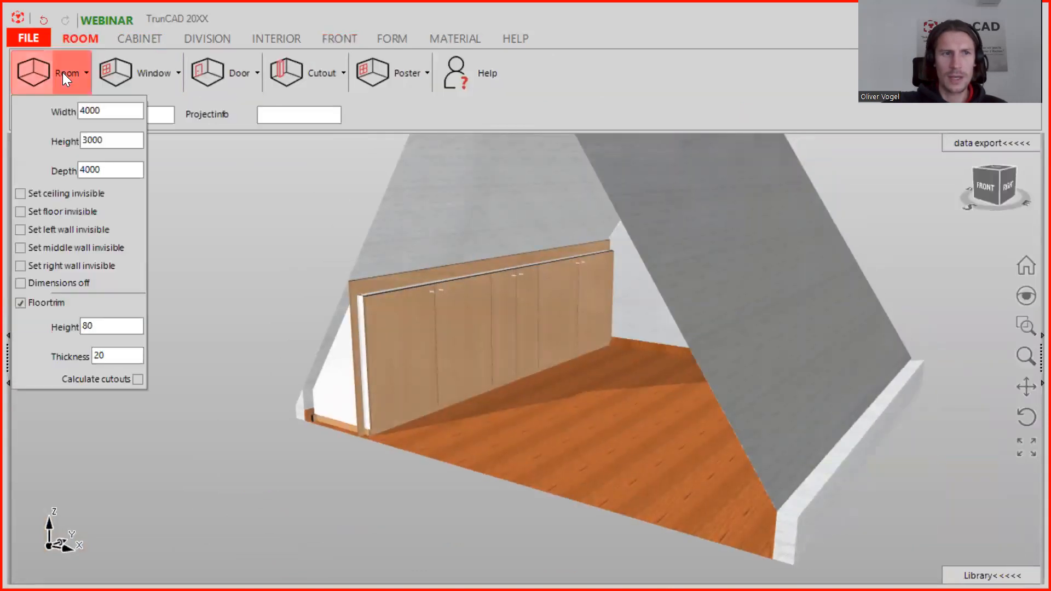
left_click(20, 194)
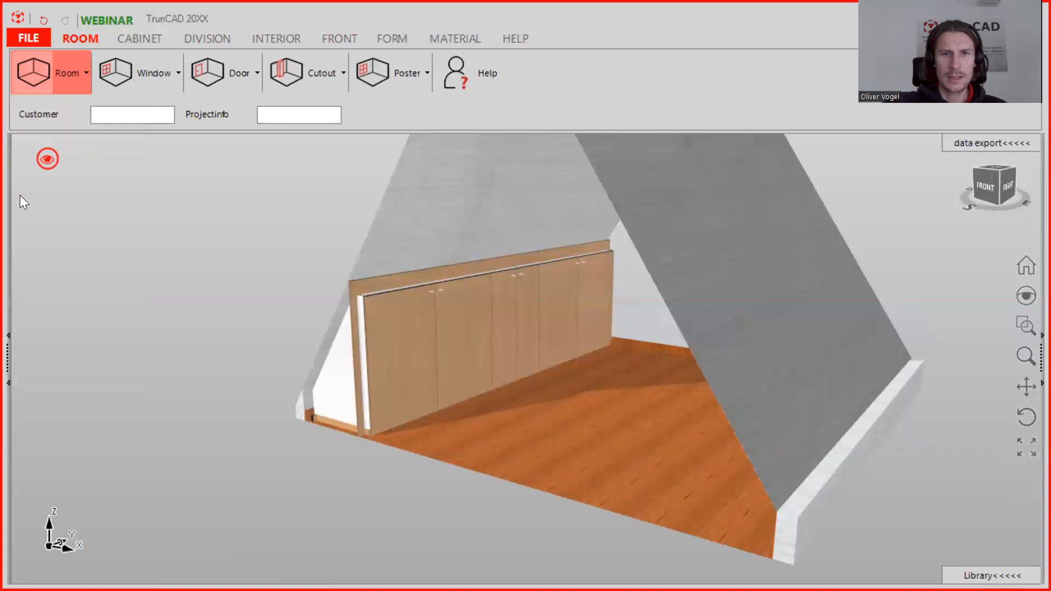
middle_click_drag(683, 256, 356, 219)
scroll(667, 233, "up", 5)
scroll(489, 237, "down", 5)
- Cycle the cabinet fronts through open, hidden and closed display to examine the drawers and shelves inside
left_click(54, 167)
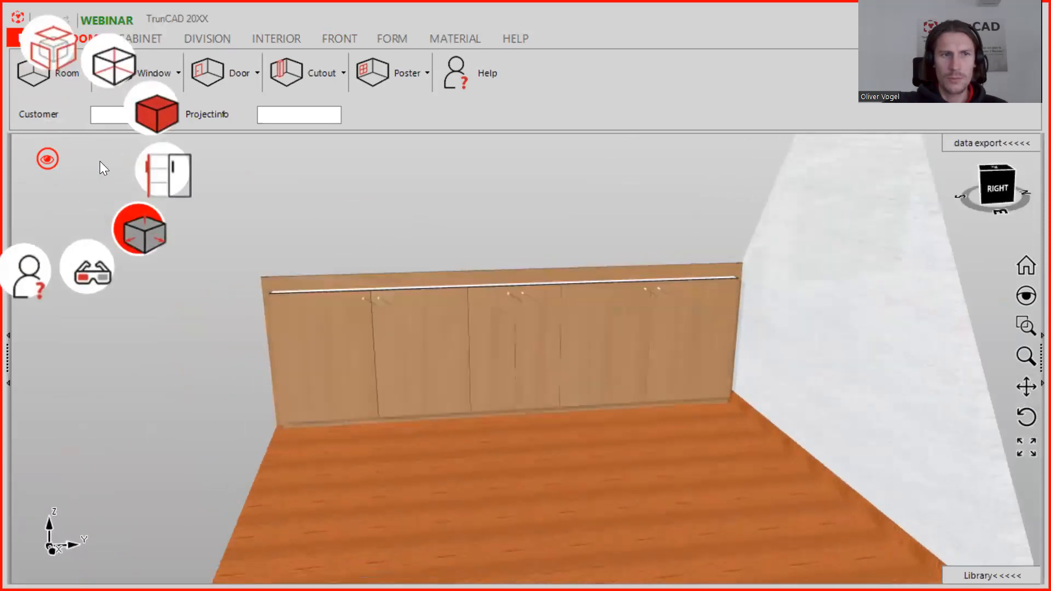
left_click(161, 170)
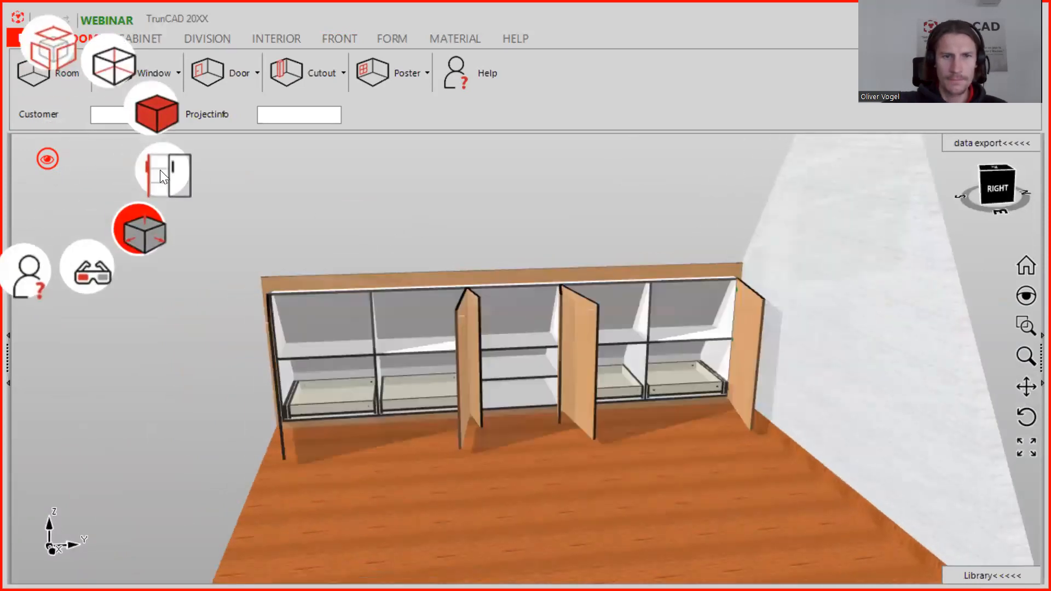
left_click(160, 173)
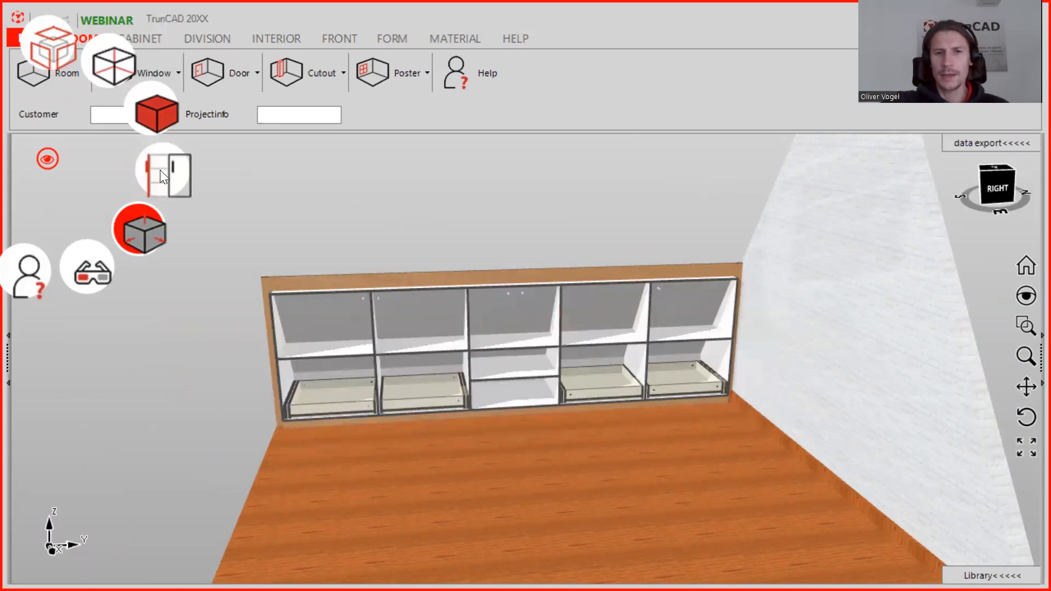
left_click(160, 172)
middle_click_drag(509, 245, 581, 277)
scroll(542, 240, "down", 2)
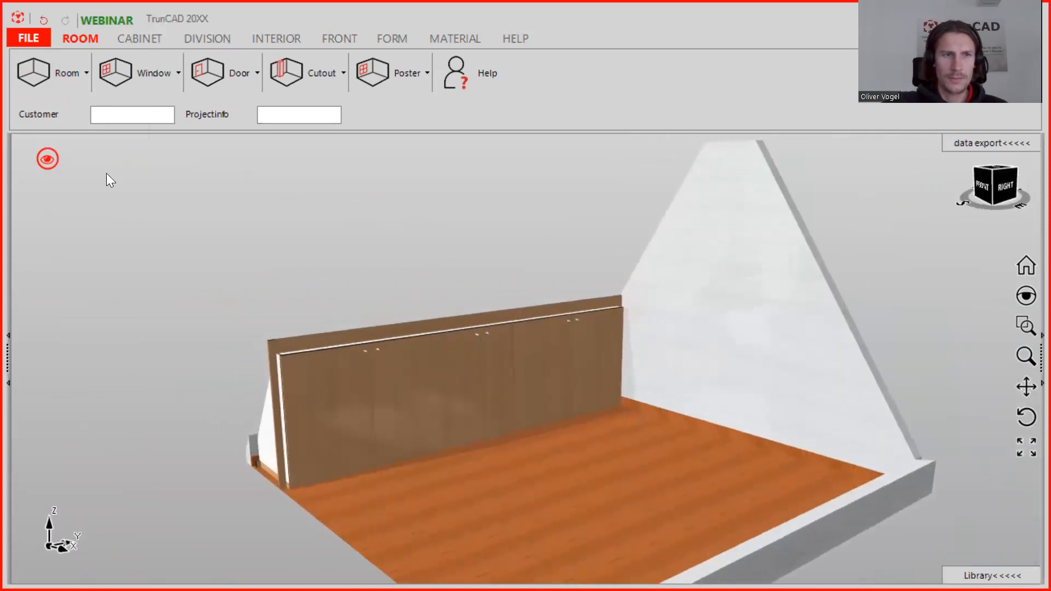
- Cycle the model through the transparent, outlined and white line-drawing display styles and return to plain textured shading
left_click(50, 155)
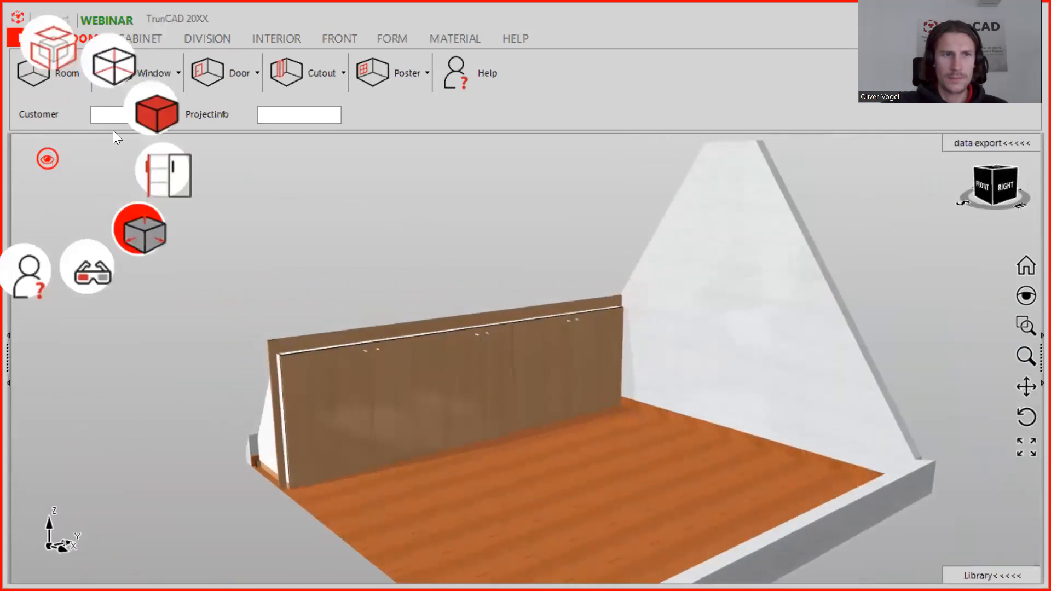
left_click(147, 120)
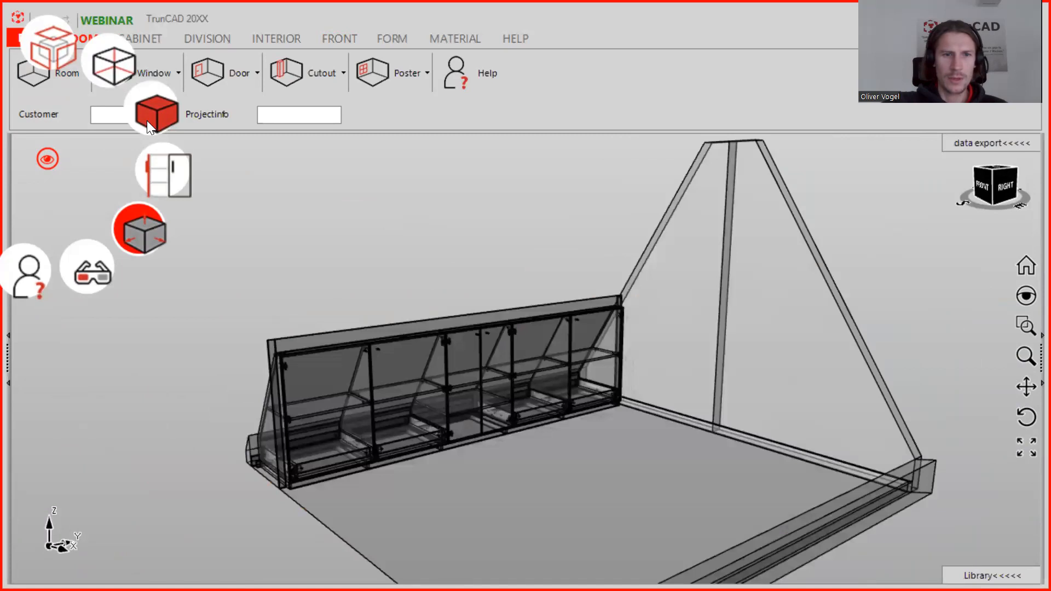
left_click(147, 121)
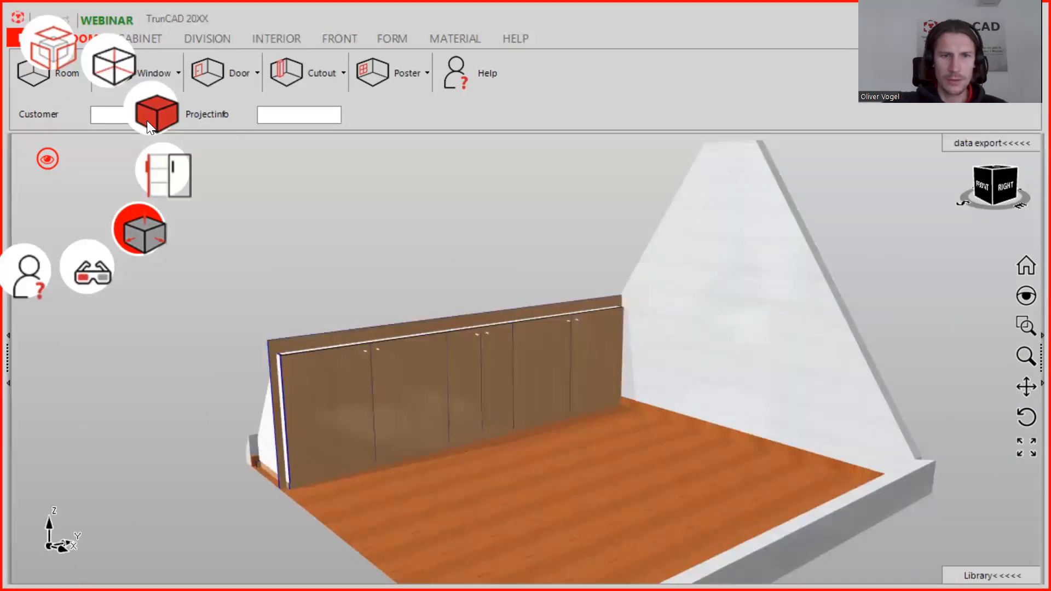
left_click(146, 120)
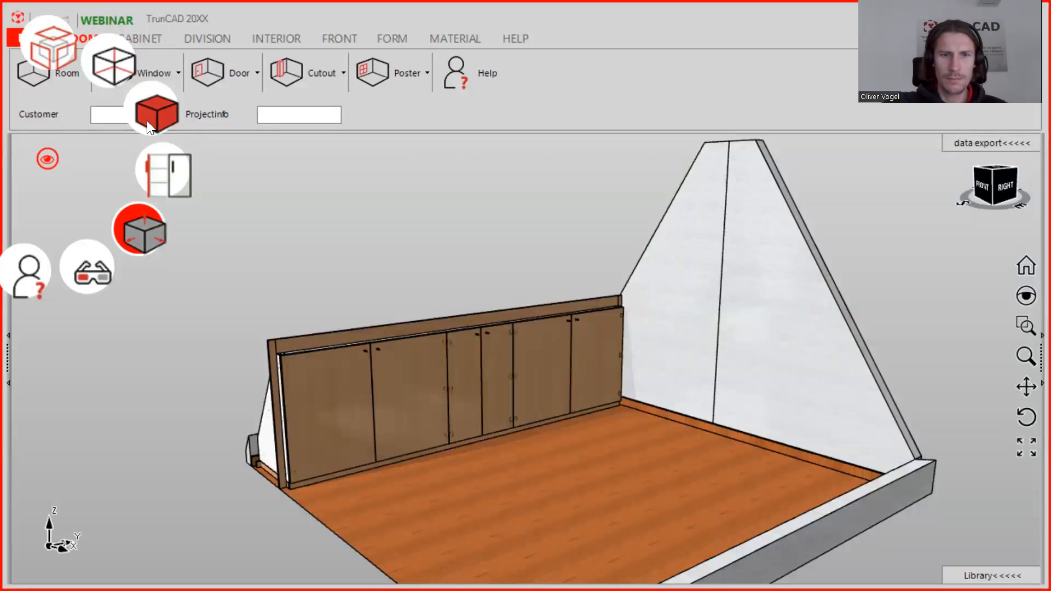
left_click(146, 121)
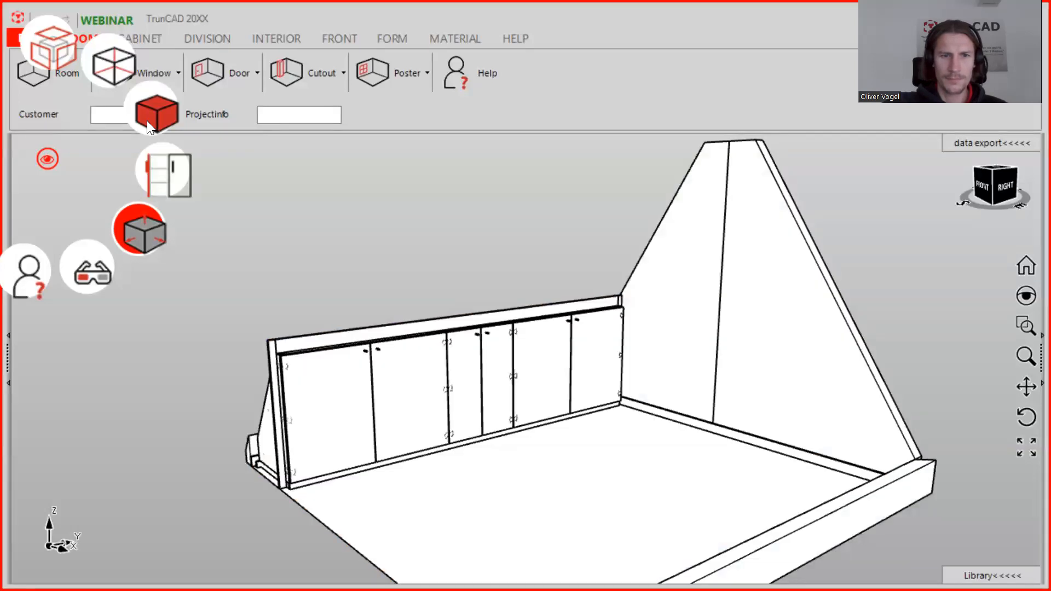
left_click(147, 120)
mouse_move(353, 277)
middle_mouse_down()
mouse_move(507, 264)
mouse_move(234, 287)
mouse_move(273, 273)
mouse_move(436, 272)
mouse_move(399, 258)
mouse_move(366, 273)
middle_mouse_up()
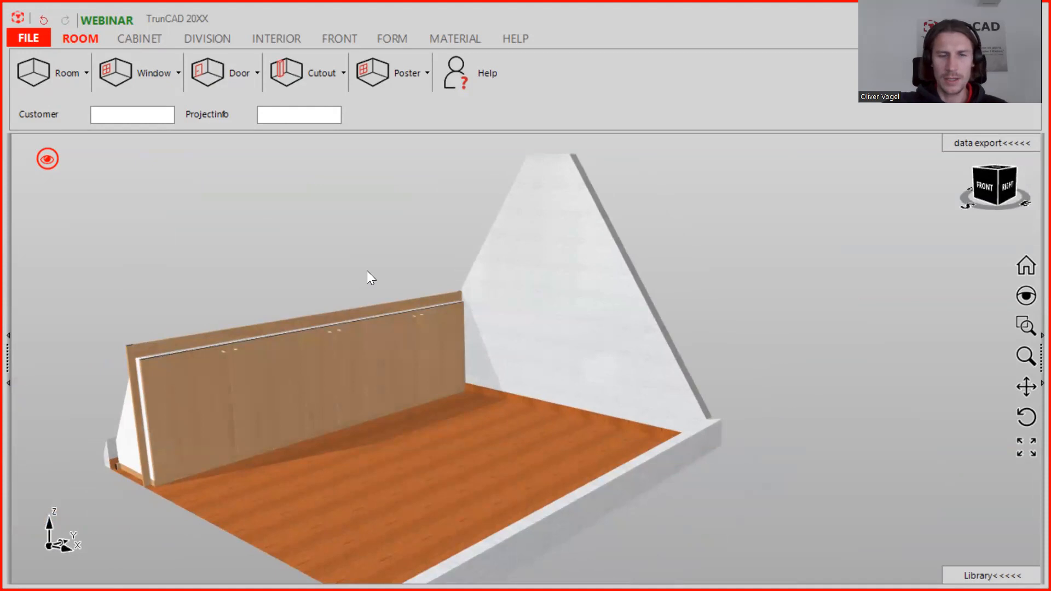
- Open the data export and review the cabinet's cutting list, from the hardware entries back to the first parts
left_click(980, 146)
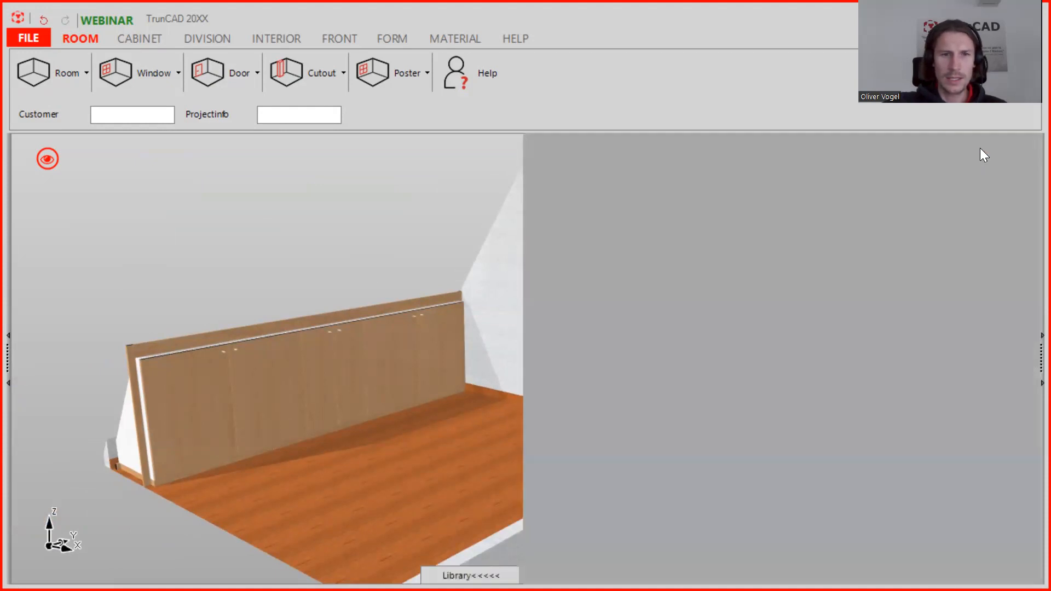
middle_click_drag(275, 343, 389, 348)
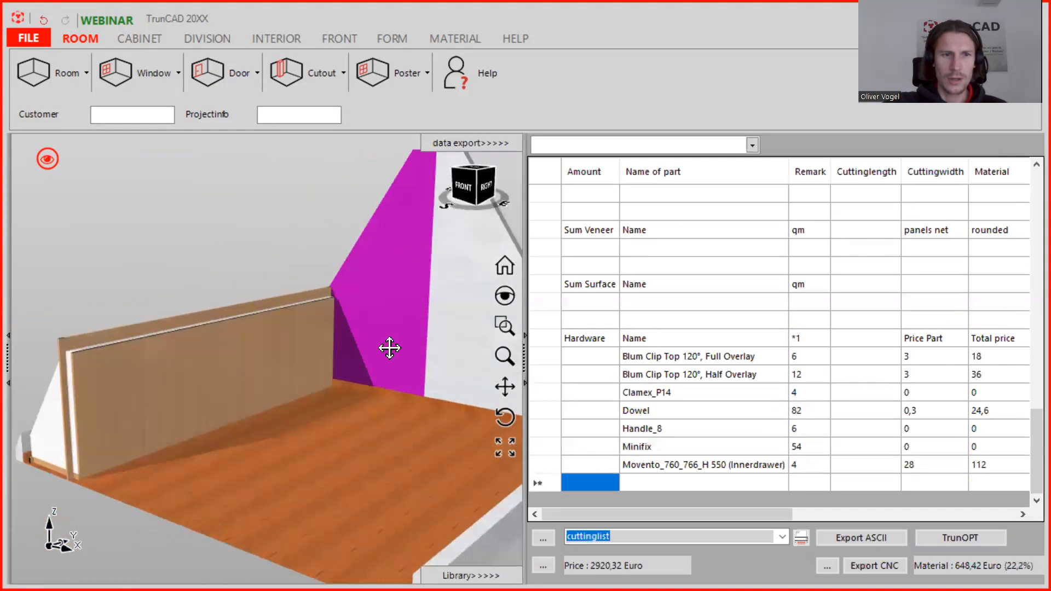
middle_click_drag(234, 254, 230, 252)
scroll(782, 296, "up", 4)
scroll(781, 295, "up", 12)
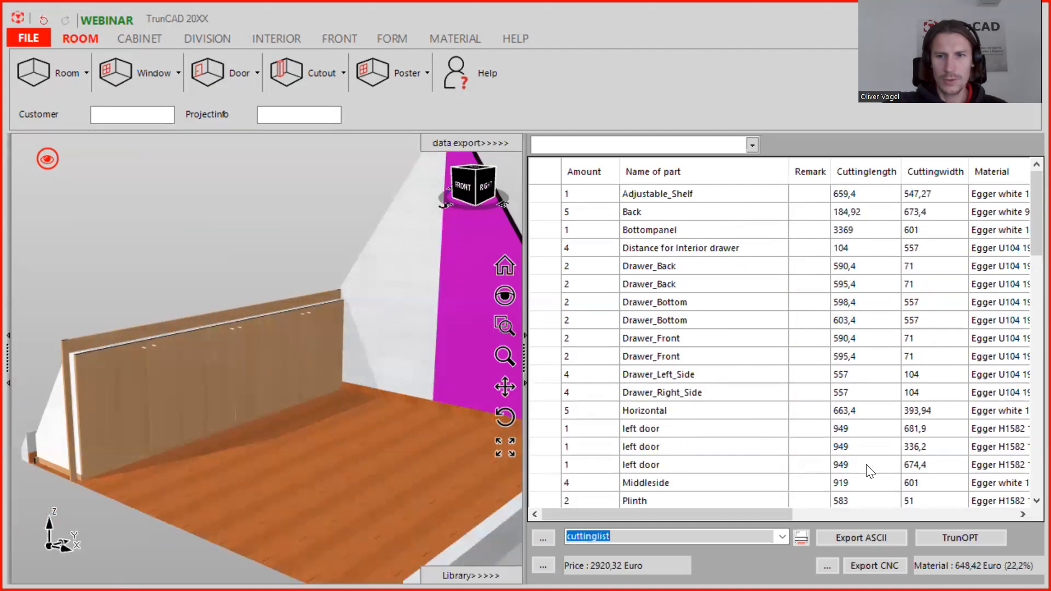
- Export the cutting list as an ASCII CSV file named "Cuttinglist-Webinar-jamb cupboard" in the TrunCAD_Projekte folder
left_click(867, 538)
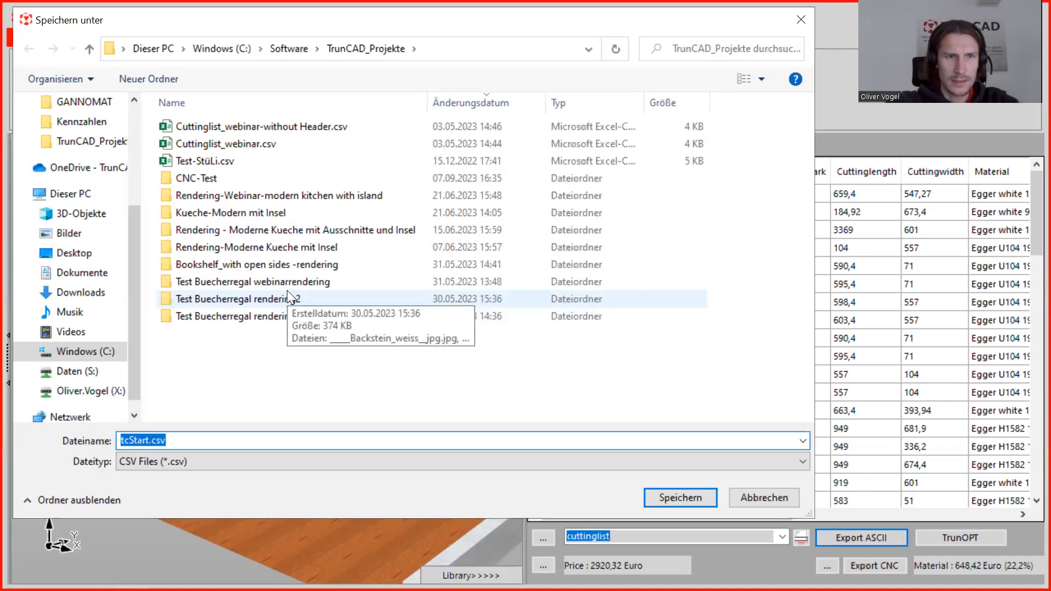
type("Cut")
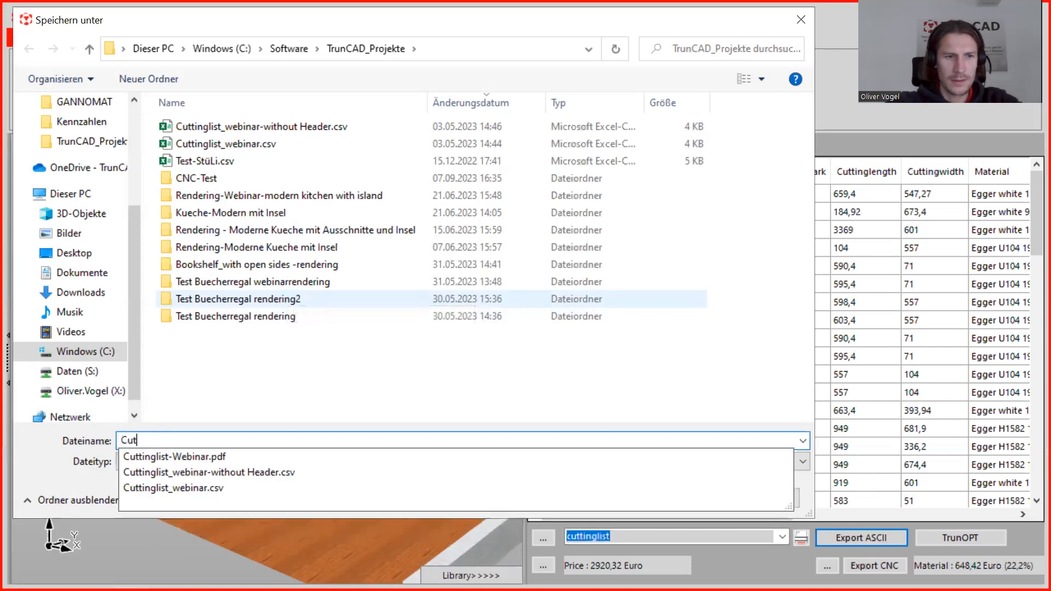
type("ting")
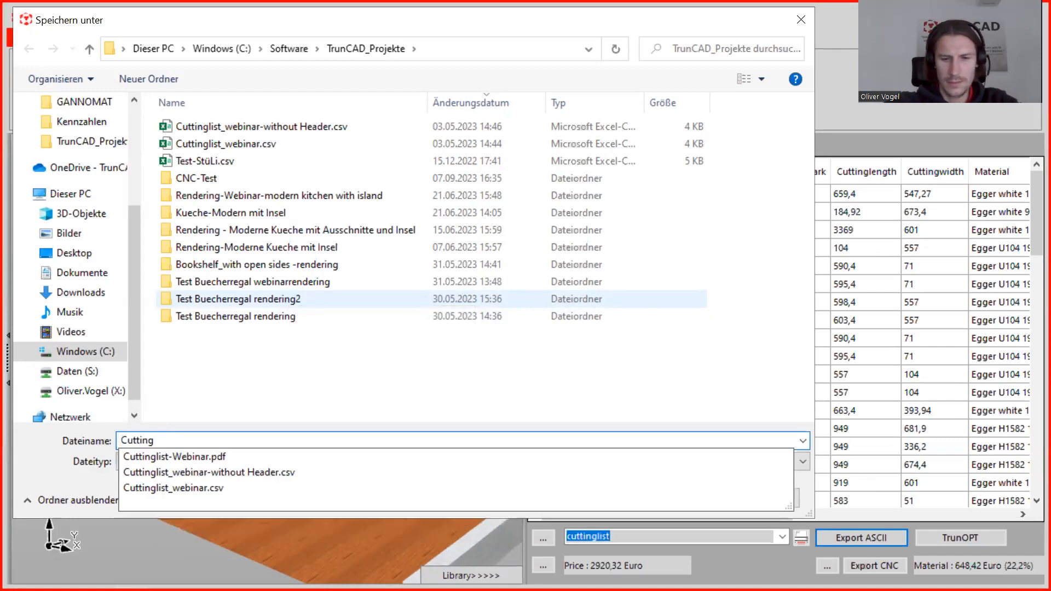
key("Down")
key("BackSpace")
key("BackSpace")
key("BackSpace")
key("BackSpace")
type("-Webinar-")
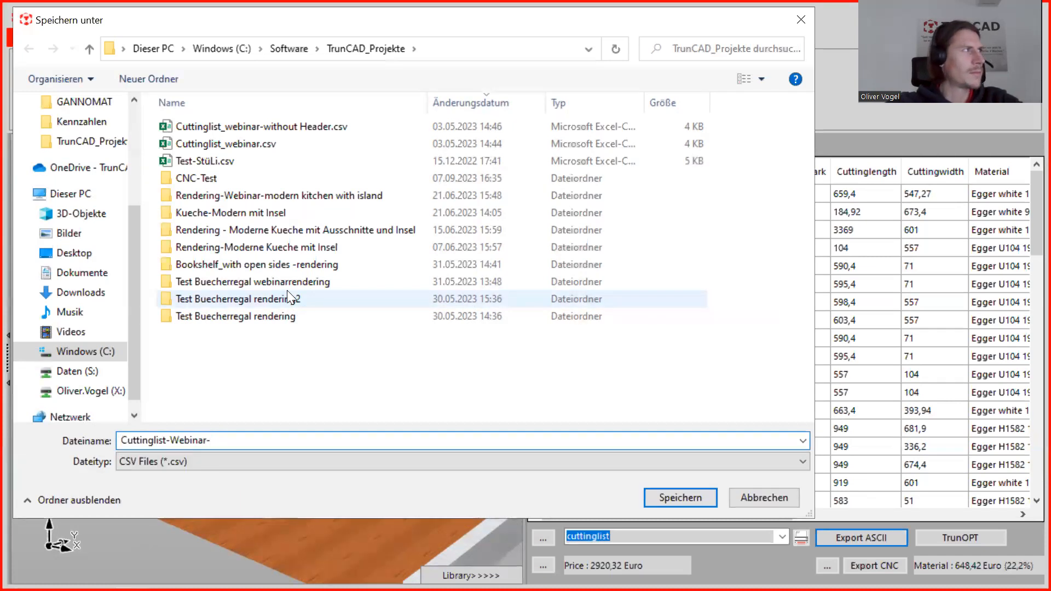
type("jamb")
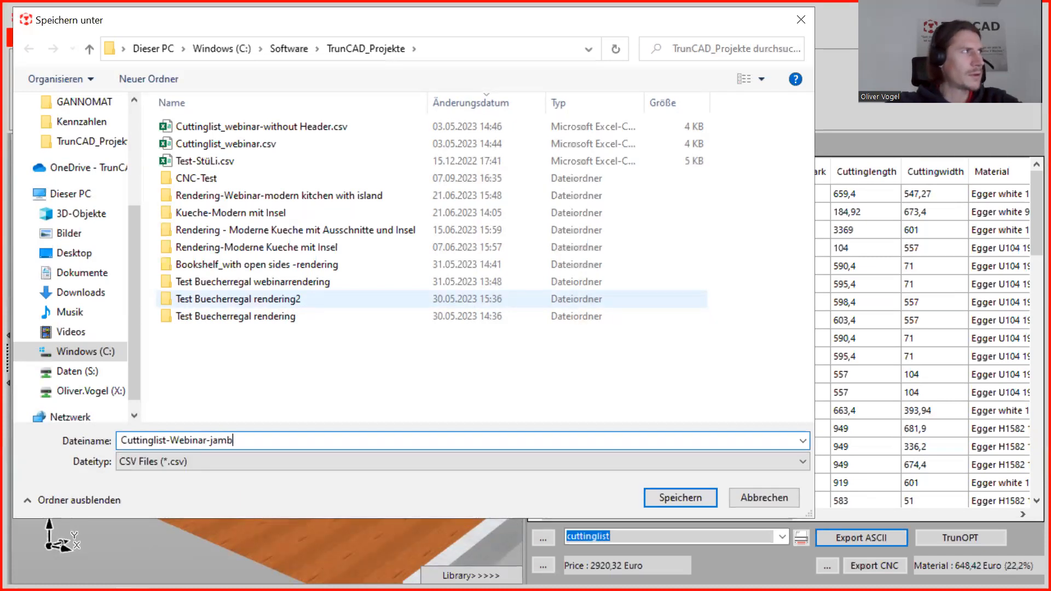
type(" cupboard")
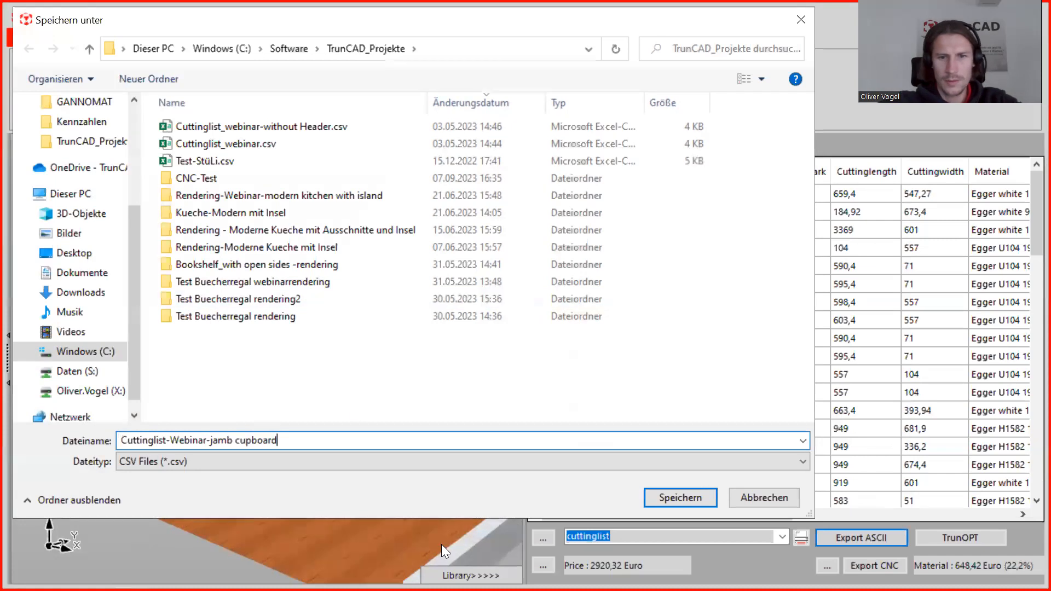
left_click(690, 496)
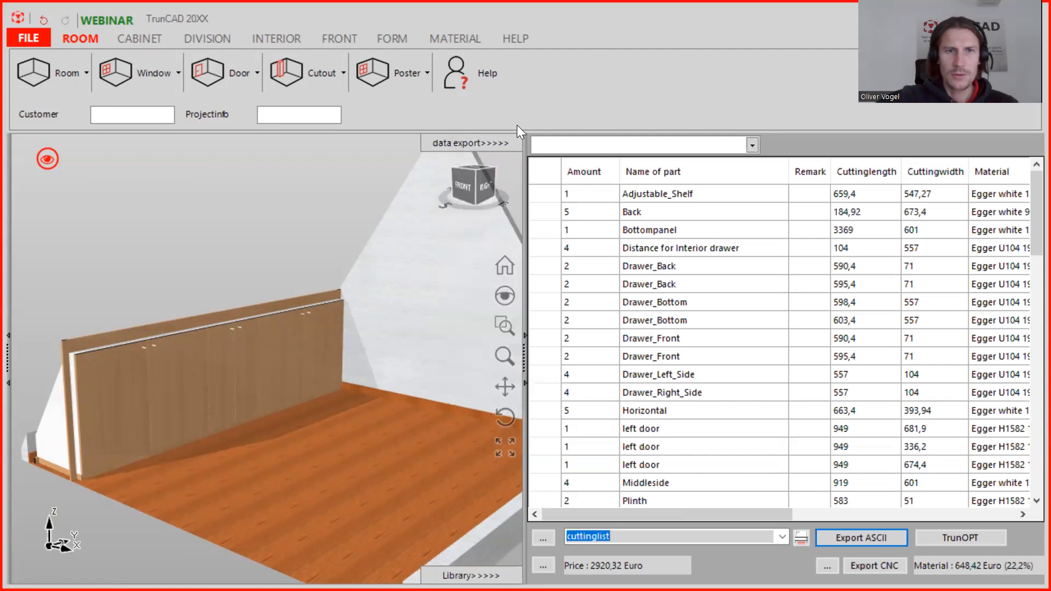
- Close the data export and bring the whole room with the cabinet into view
left_click(511, 139)
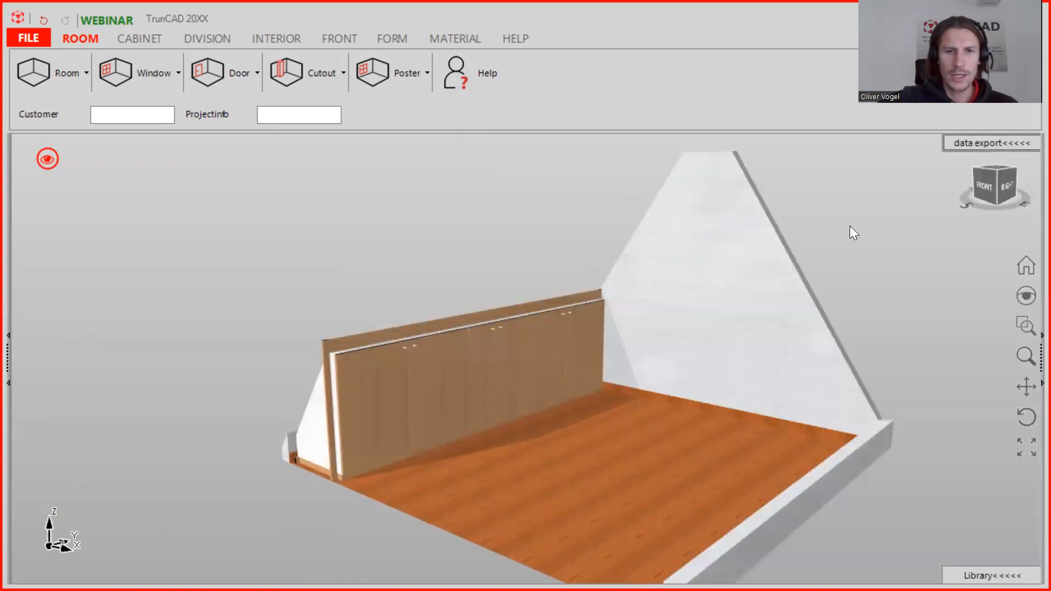
scroll(854, 232, "down", 2)
middle_click_drag(854, 232, 791, 246)
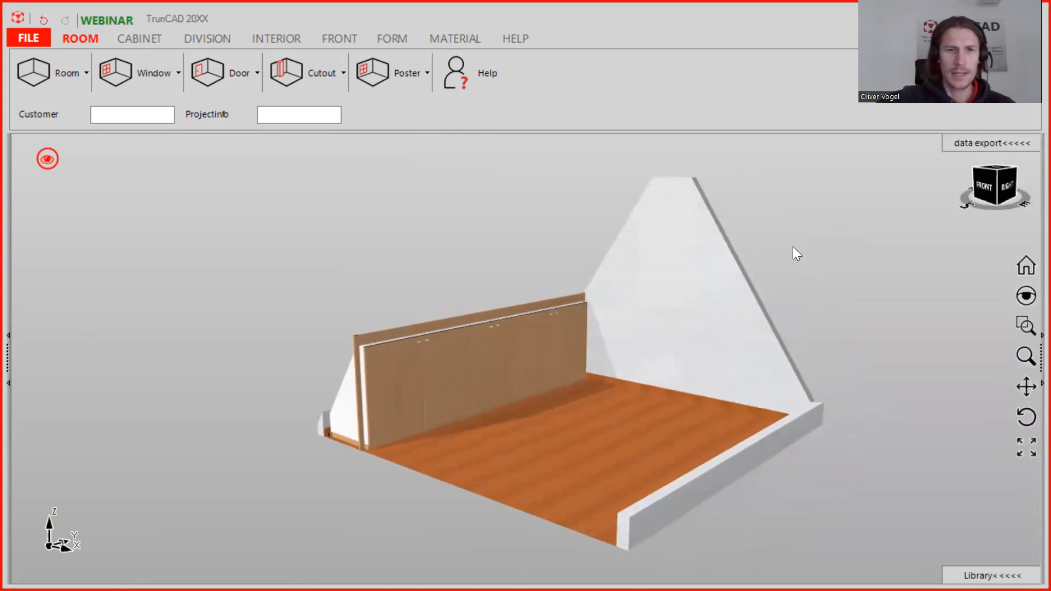